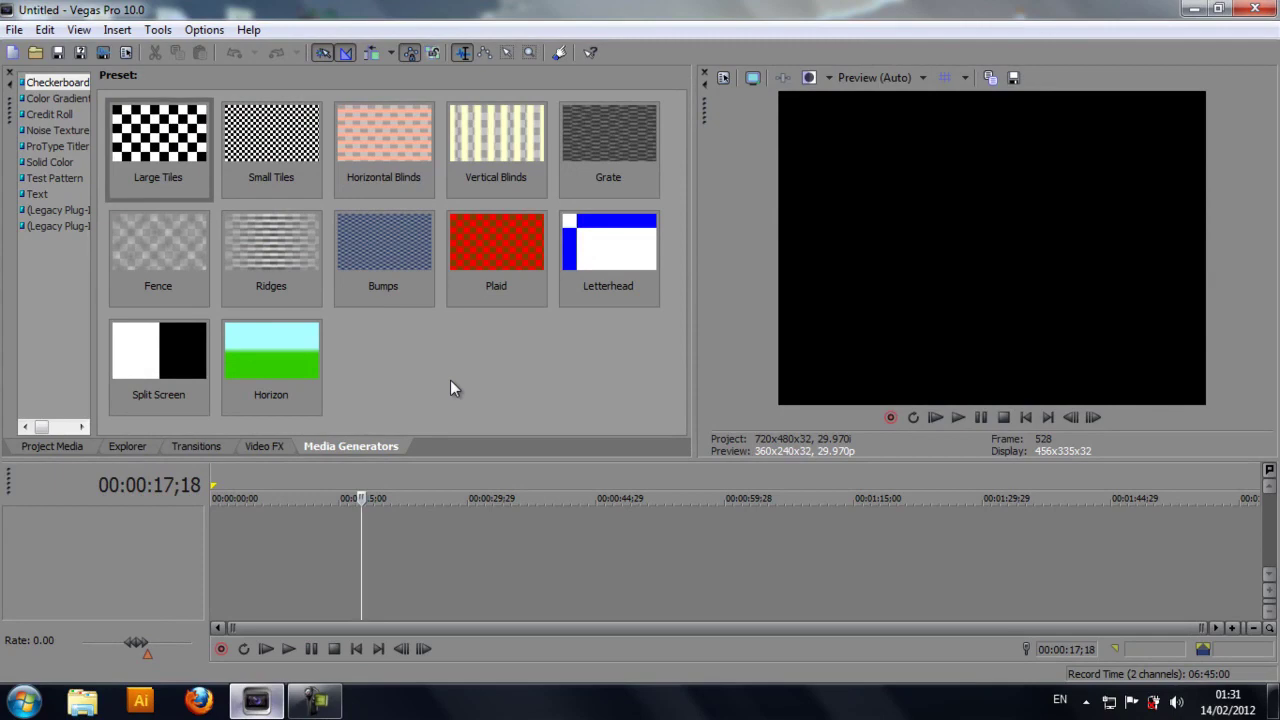
Return the playhead to the start and drop the MW3 Triple file from the desktop onto the timeline.
drag(364, 530, 134, 530)
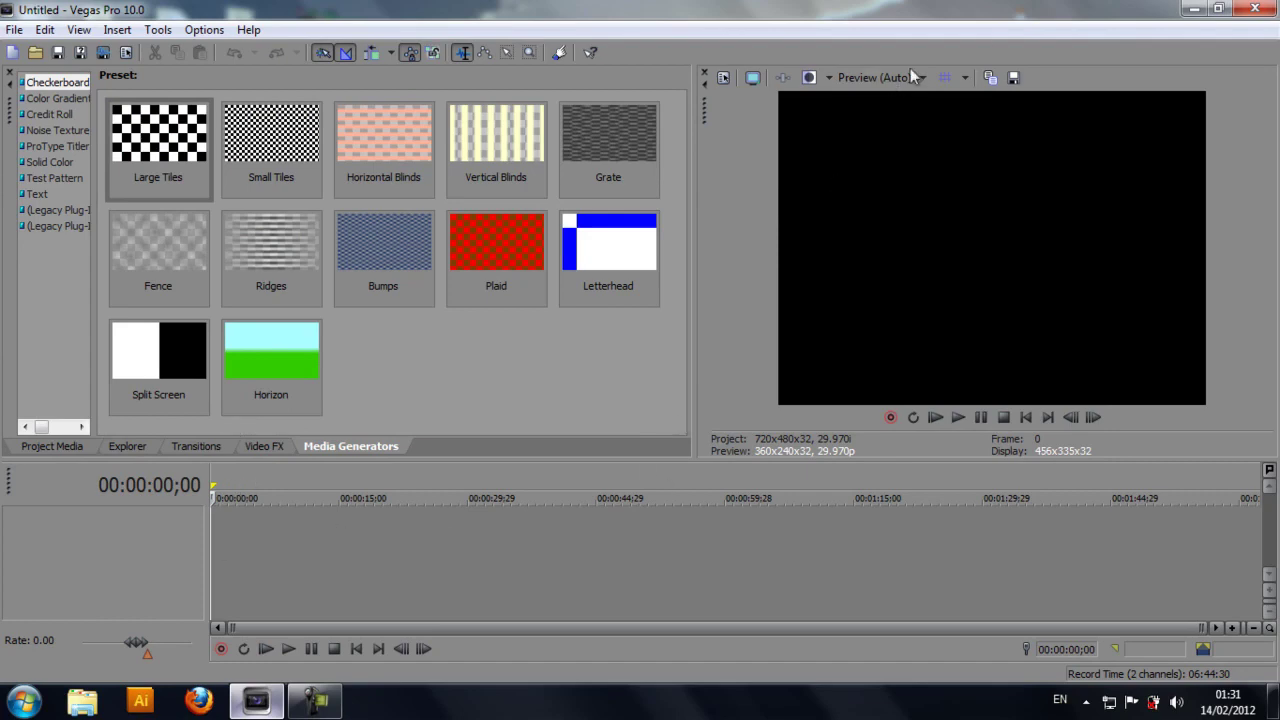
click(1192, 10)
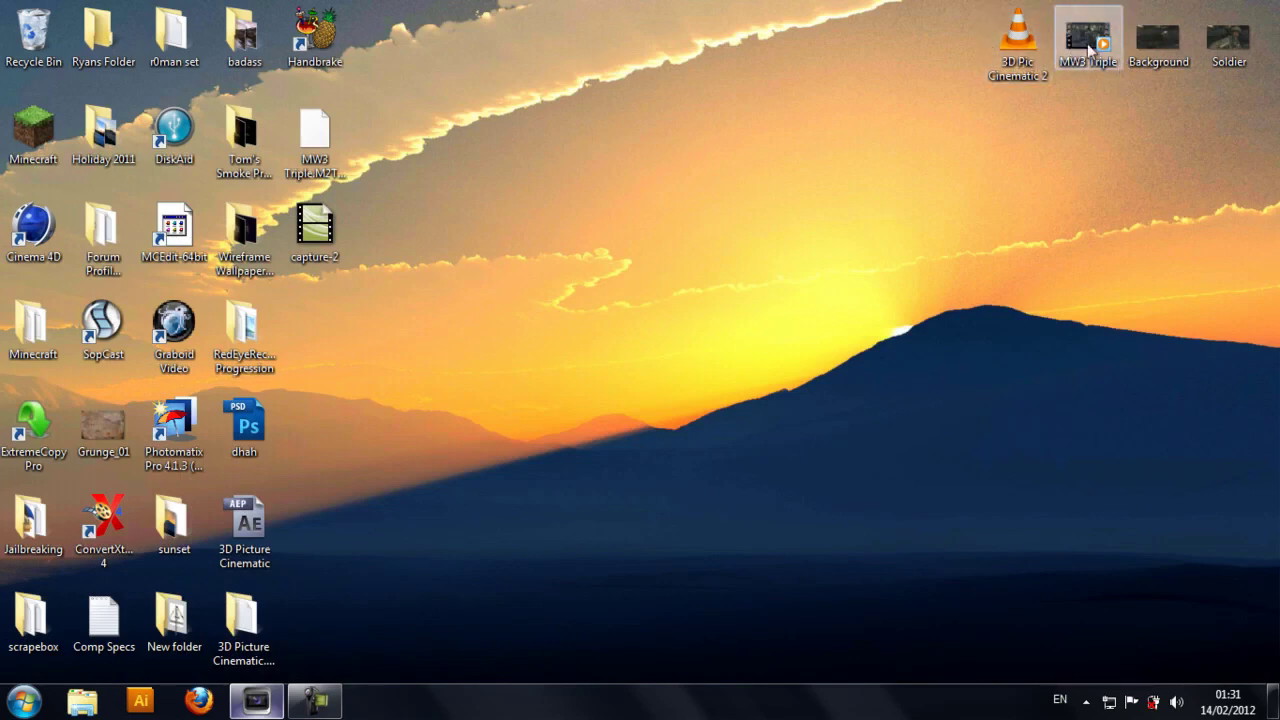
drag(1068, 37, 262, 705)
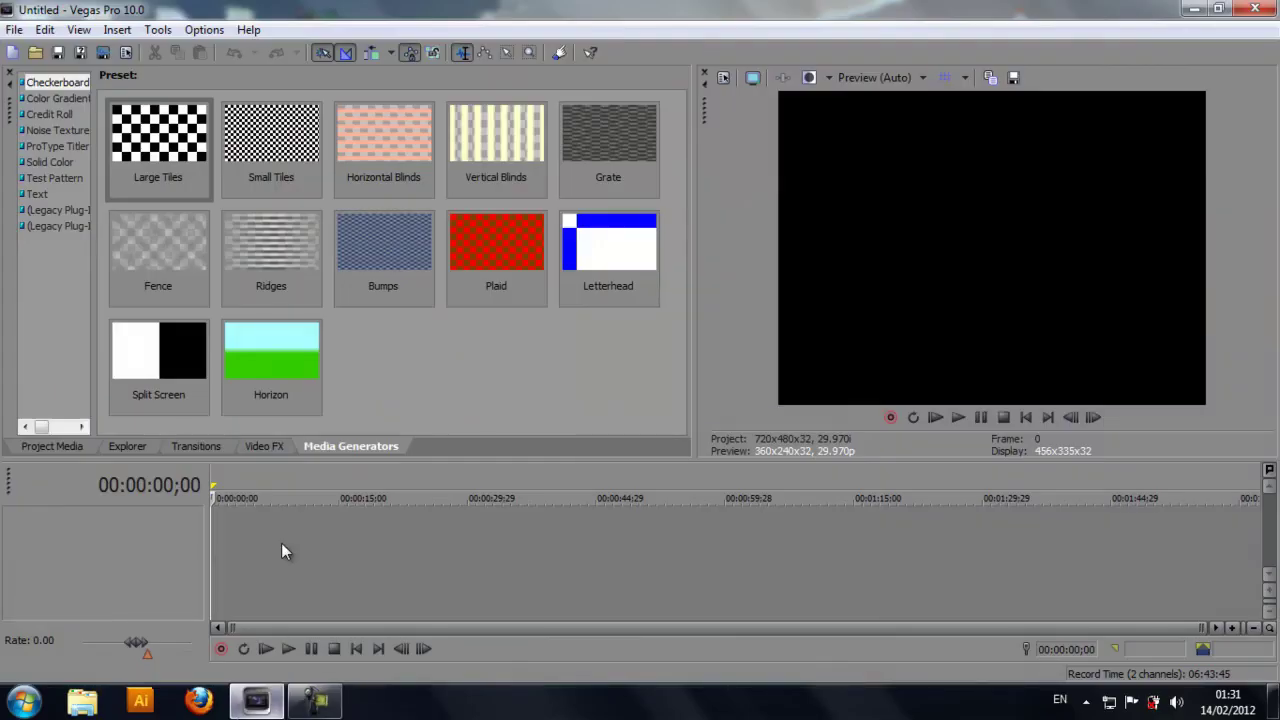
mouse_move(222, 544)
mouse_down()
mouse_move(238, 557)
mouse_move(330, 527)
mouse_move(225, 530)
mouse_up()
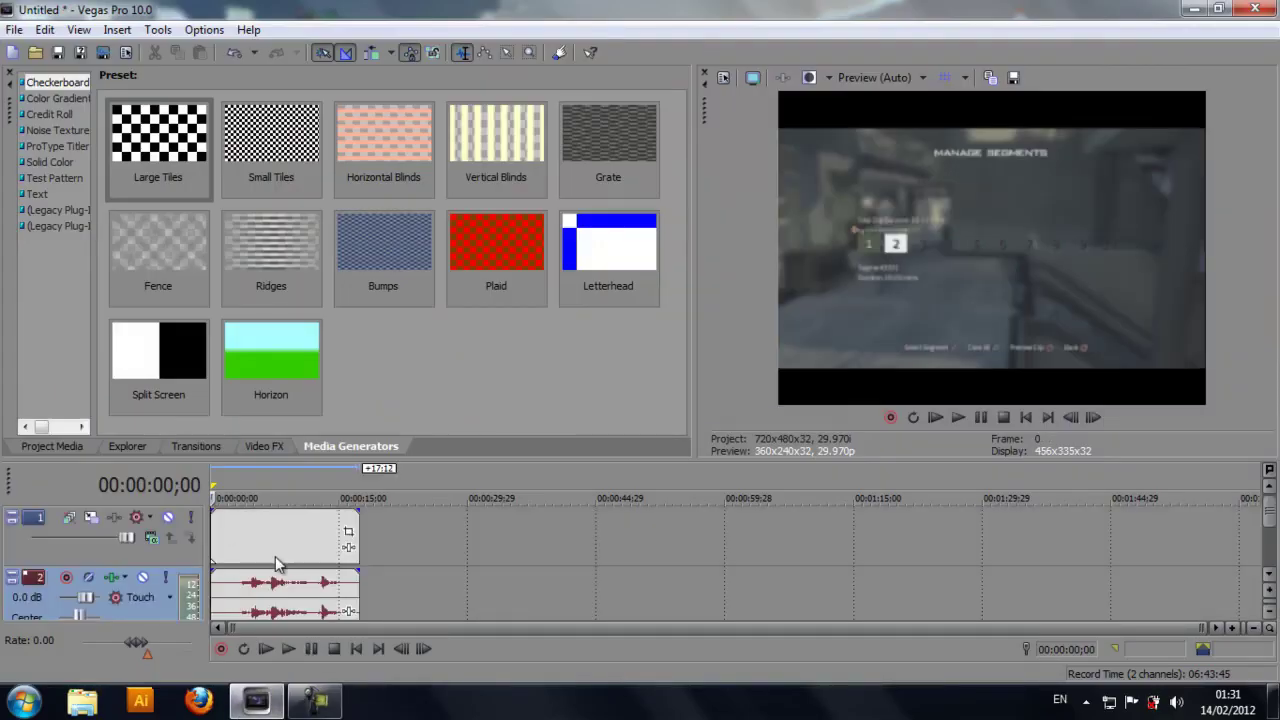
click(723, 80)
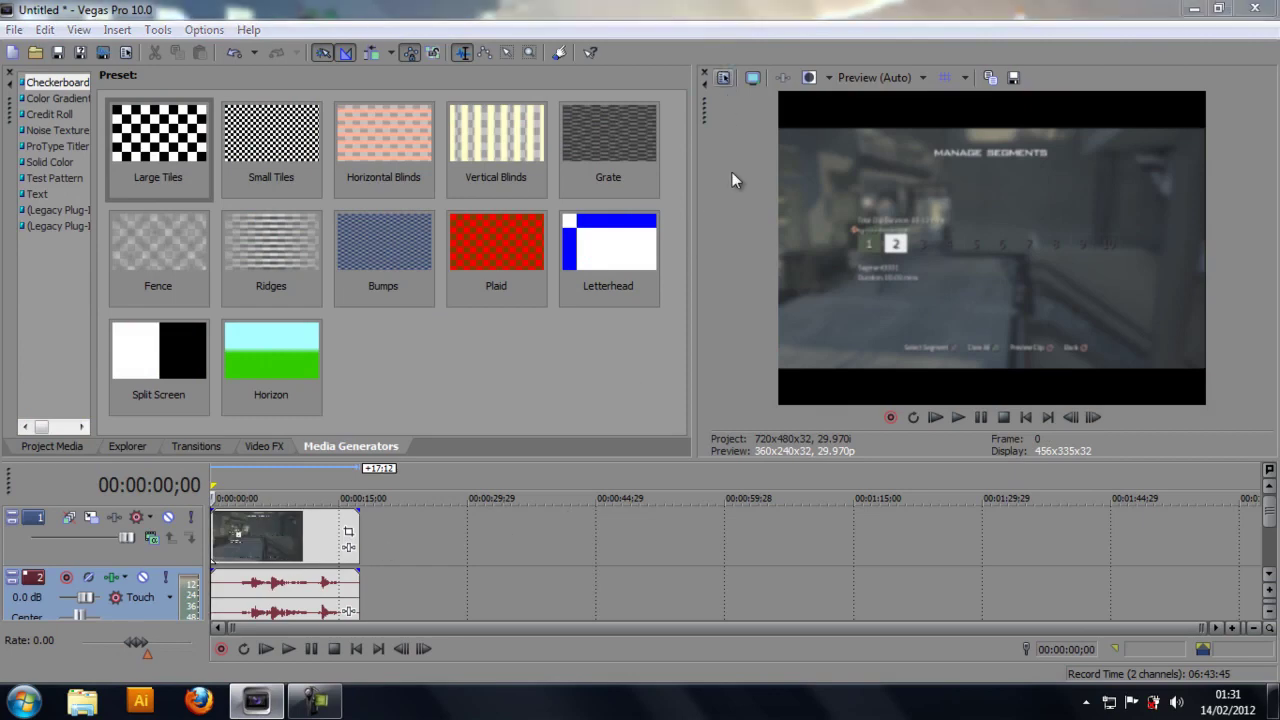
Match project settings to MW3 Triple (1280x720, 59.940p) and set rendering quality to Best.
click(809, 104)
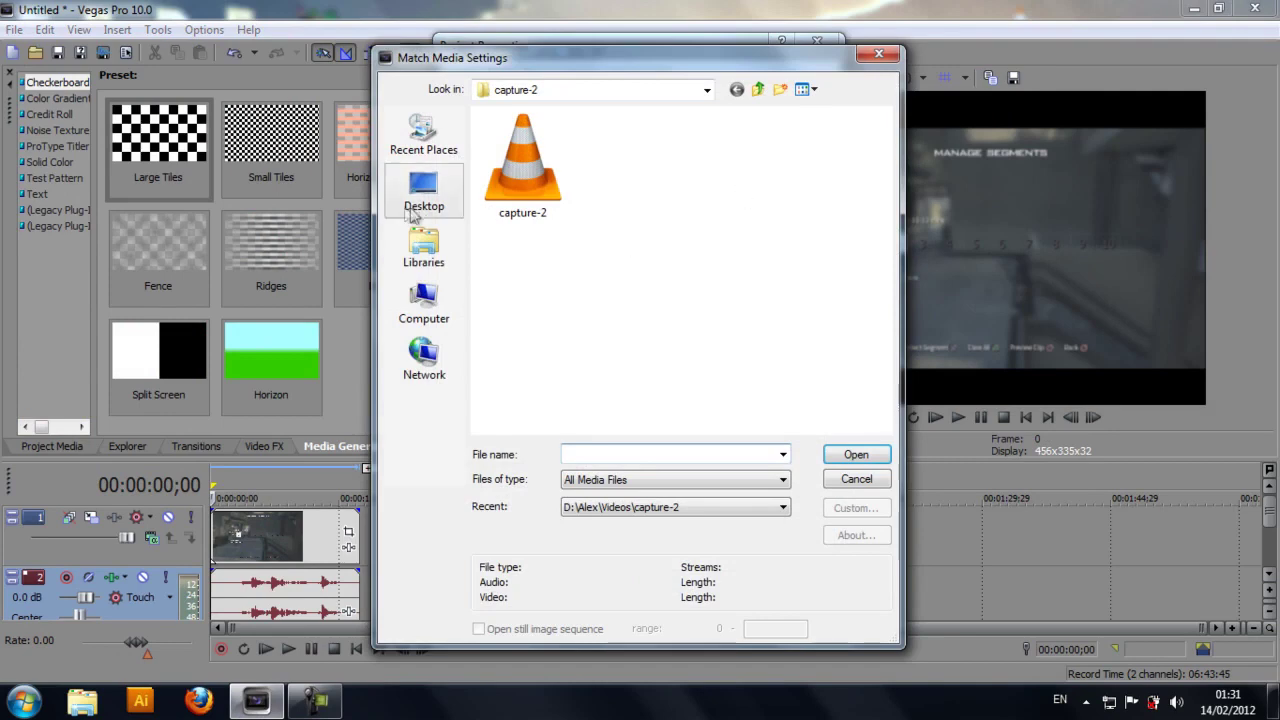
click(427, 195)
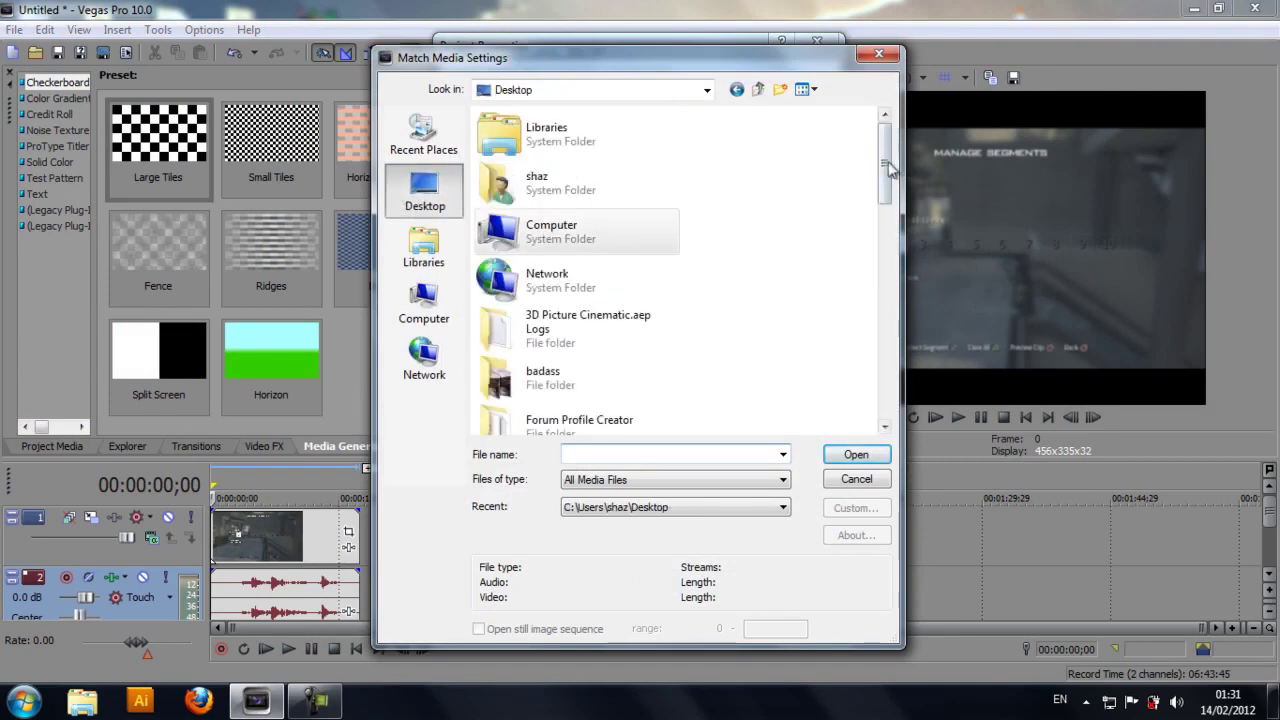
drag(886, 166, 887, 364)
click(565, 416)
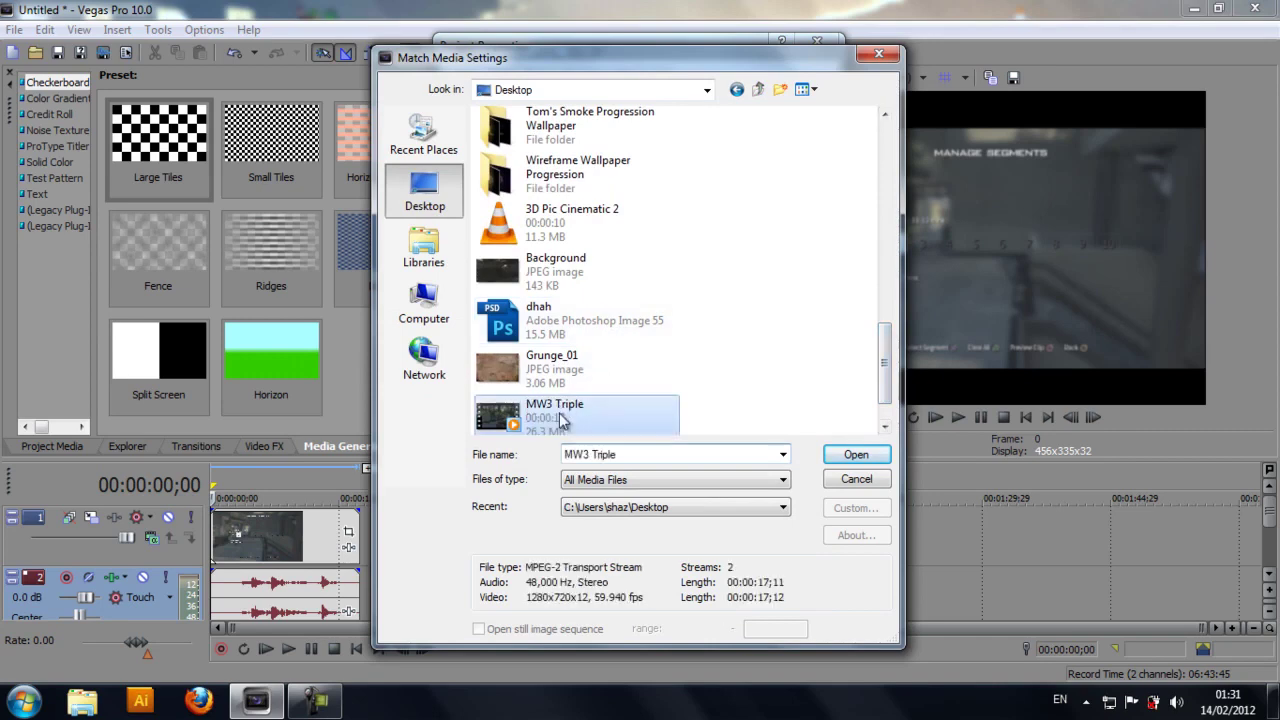
click(855, 455)
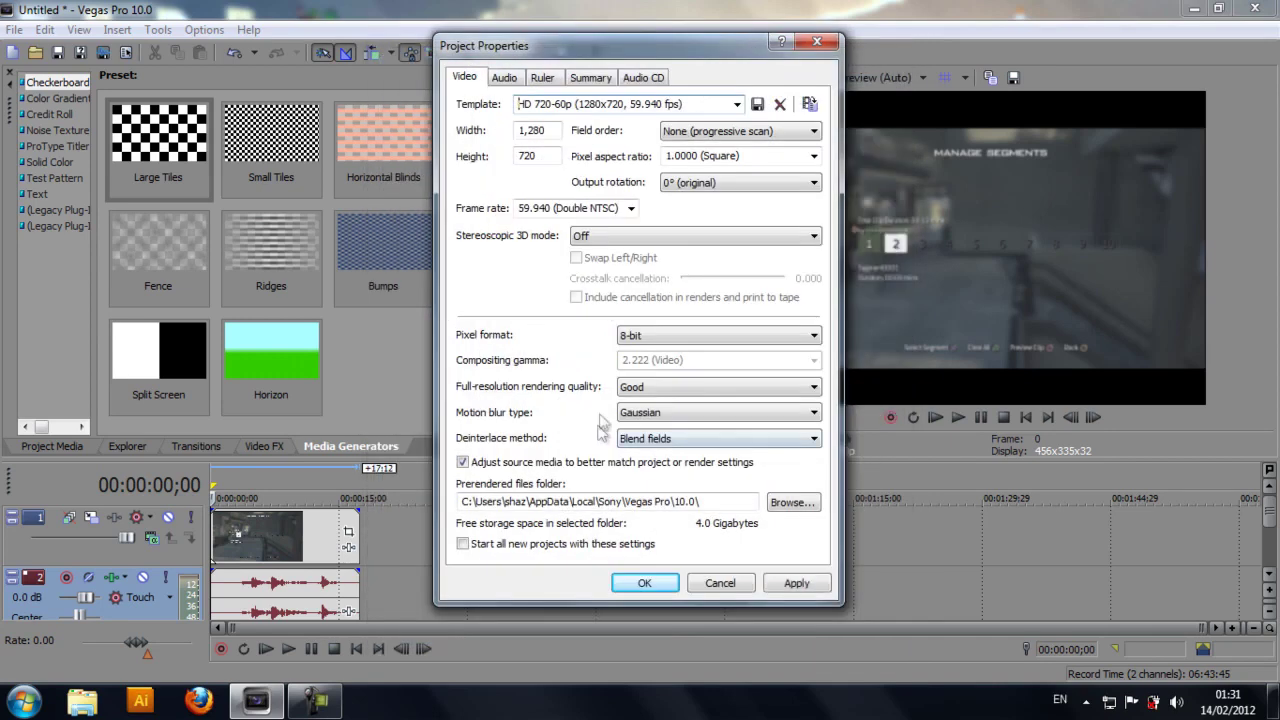
click(690, 388)
click(668, 441)
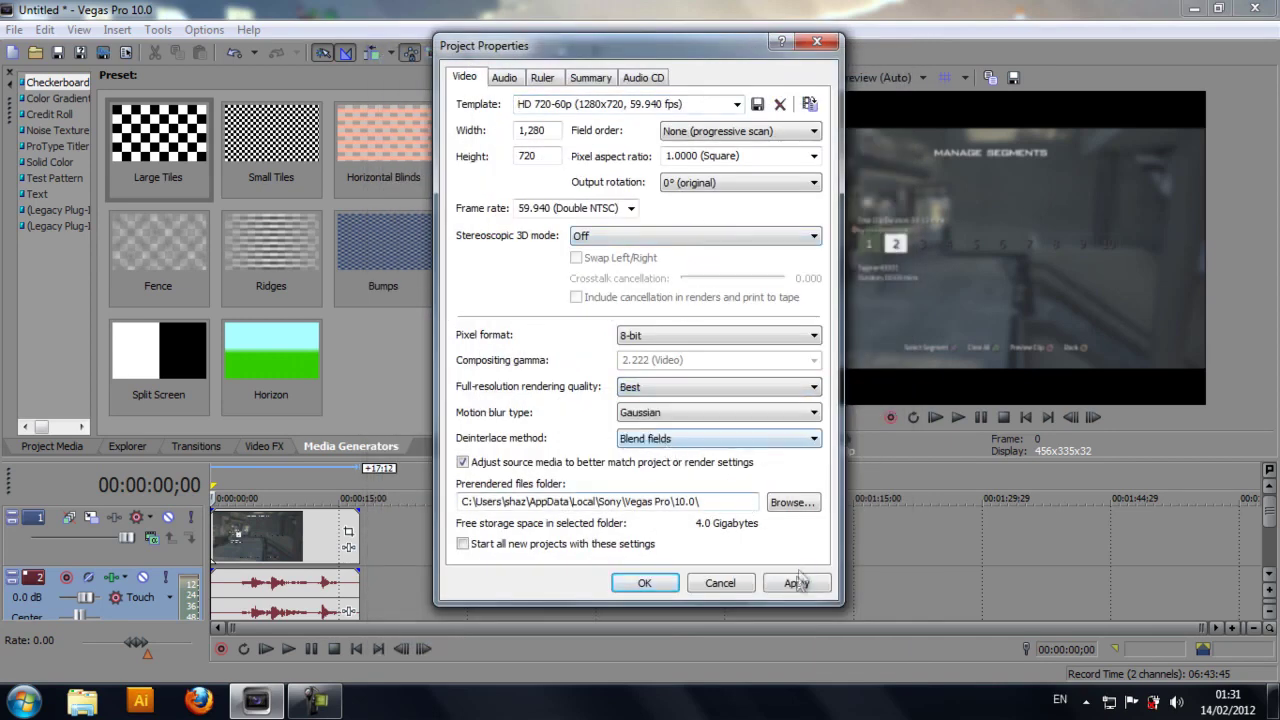
click(794, 583)
click(646, 582)
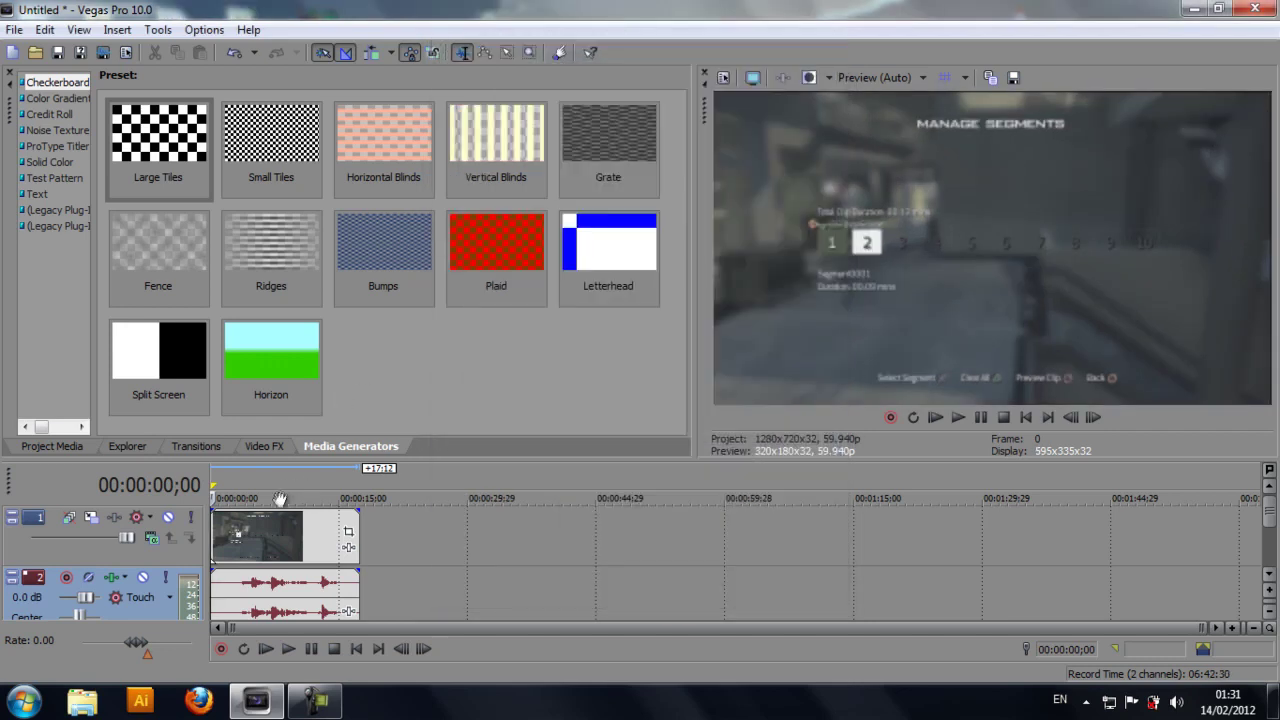
Delete the audio track and apply the Cod Crop pan/crop preset to the clip.
right_click(44, 612)
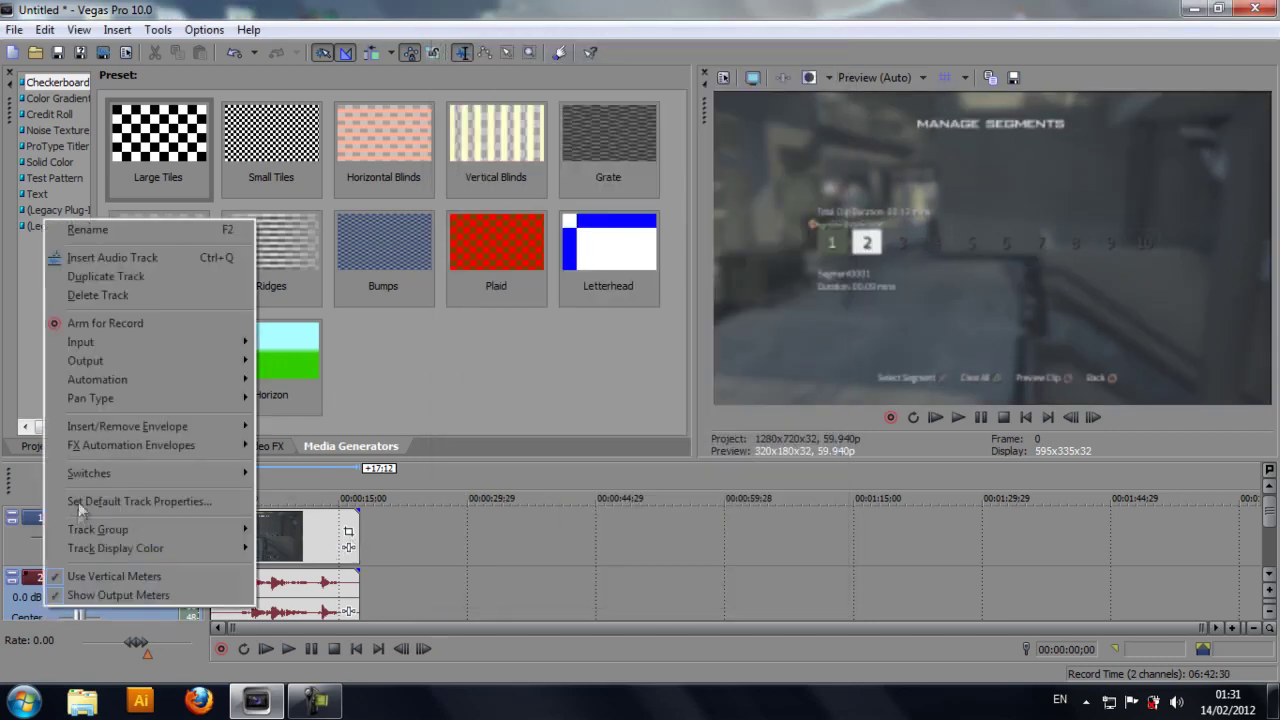
click(100, 300)
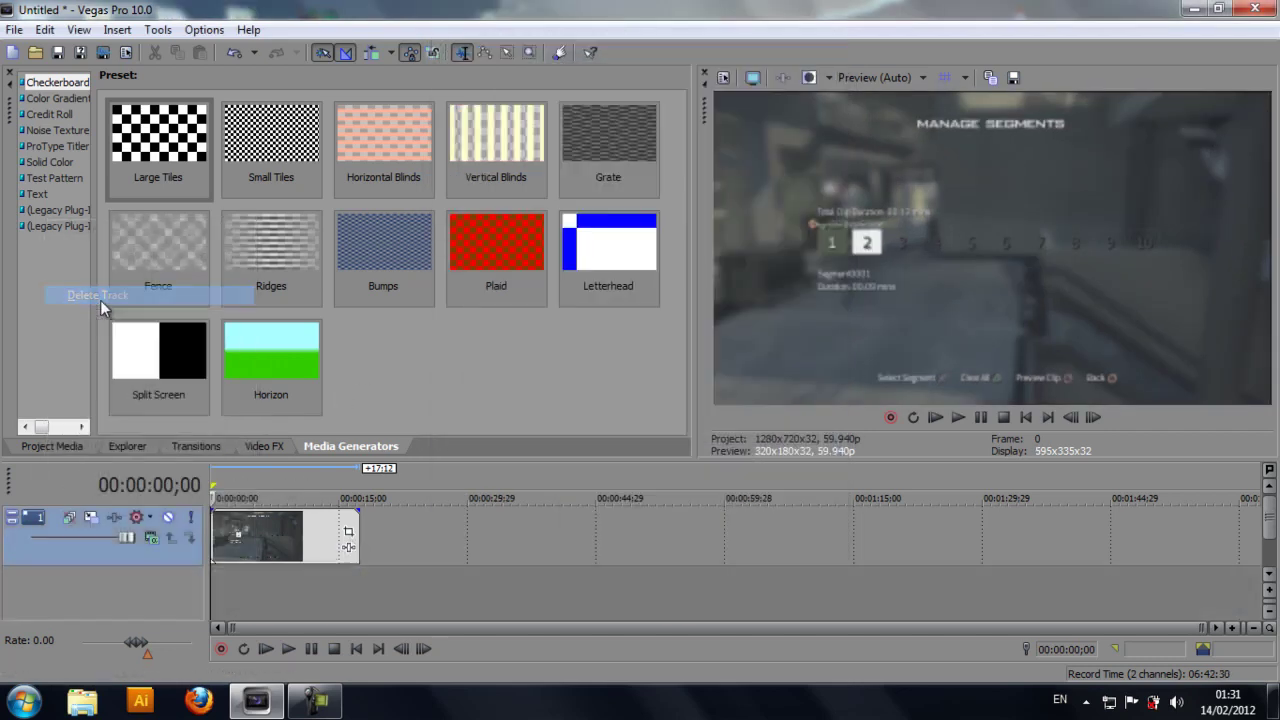
click(349, 534)
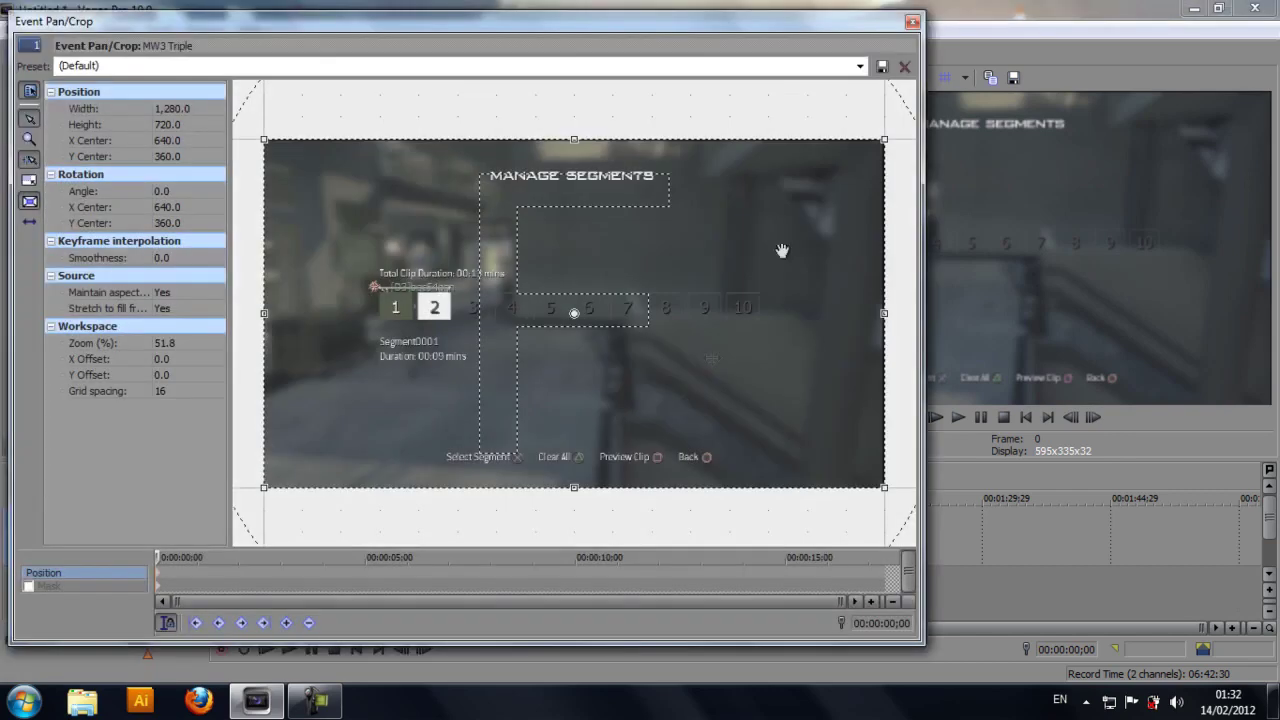
click(859, 66)
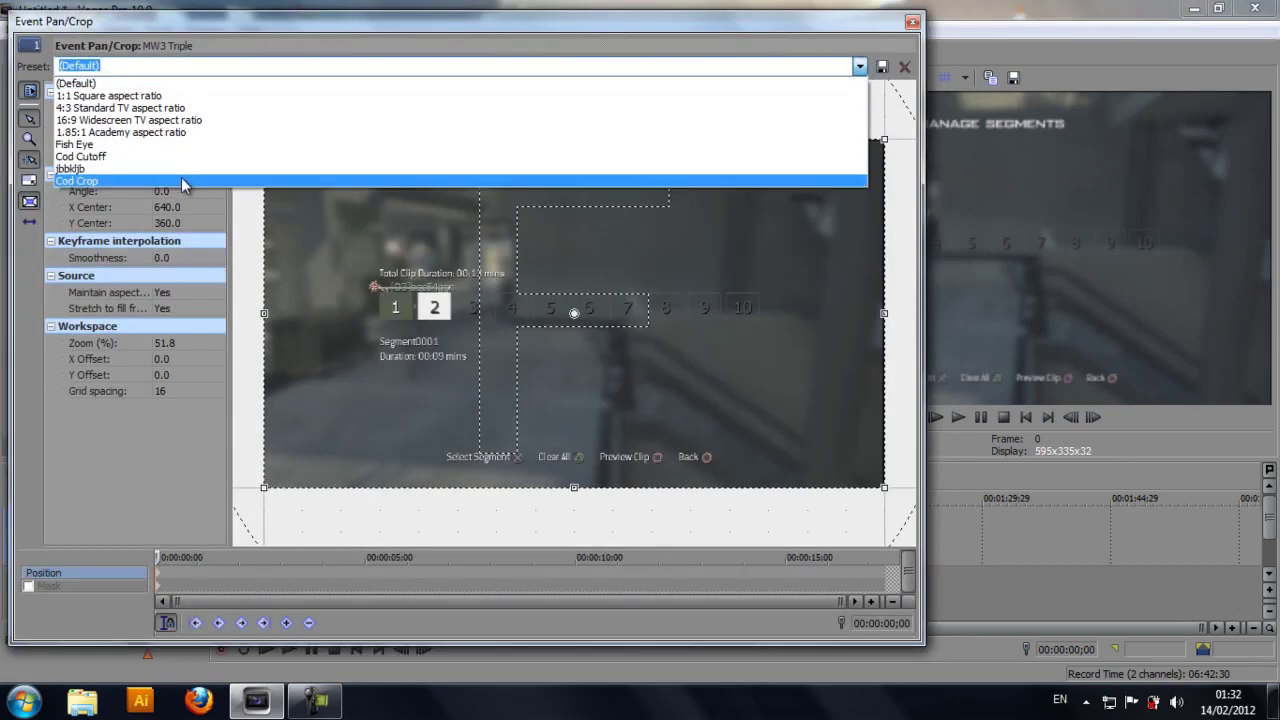
click(183, 181)
click(912, 21)
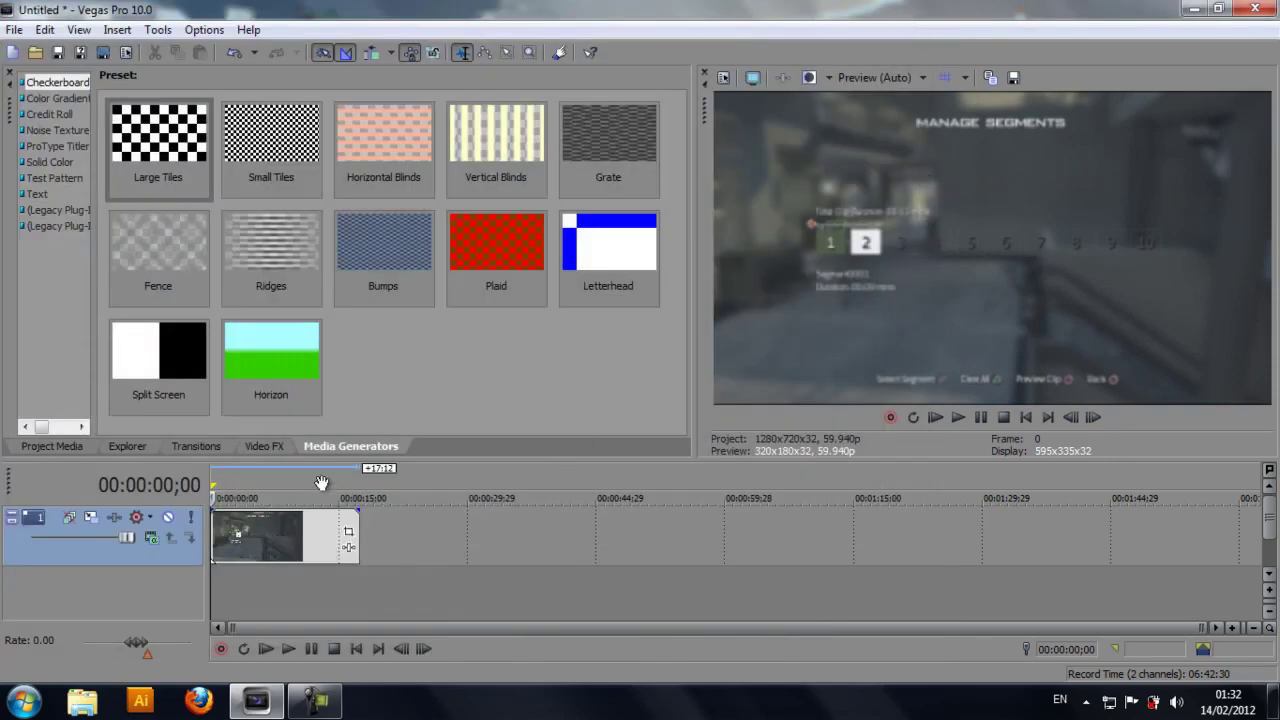
click(241, 570)
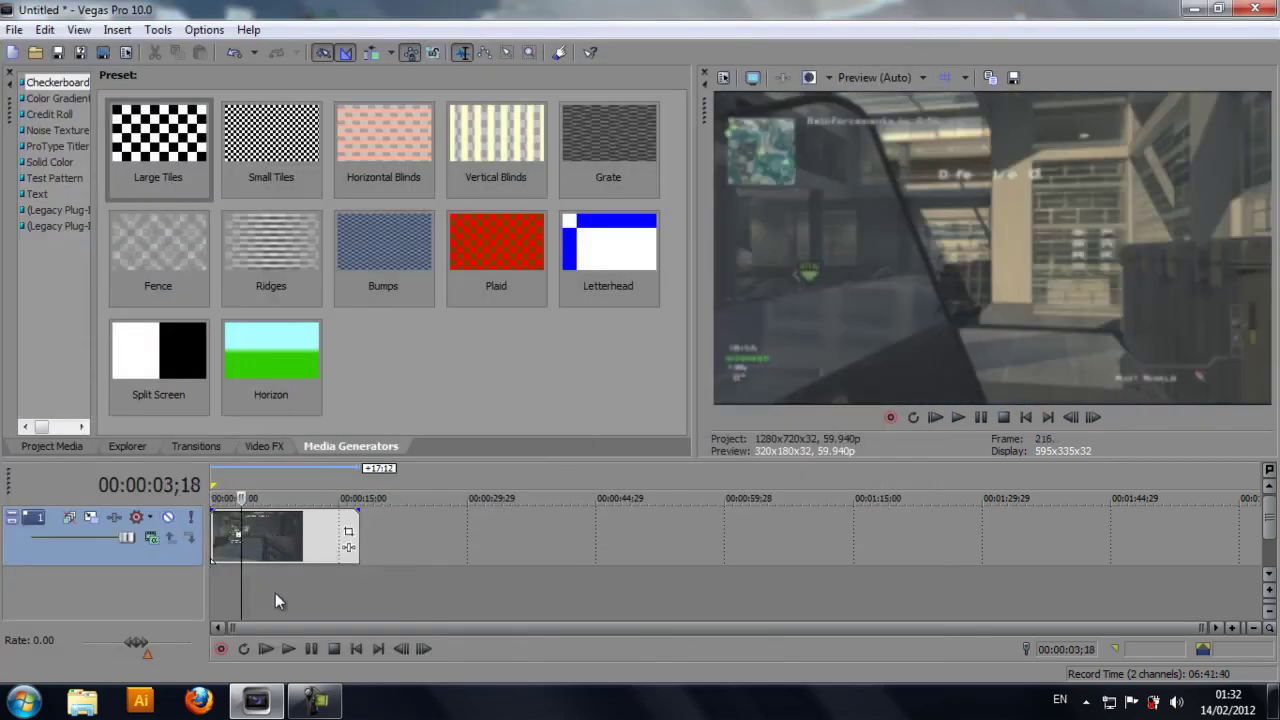
Trim off the opening and end pieces of the clip and move the remainder to the timeline start.
key(s)
click(219, 533)
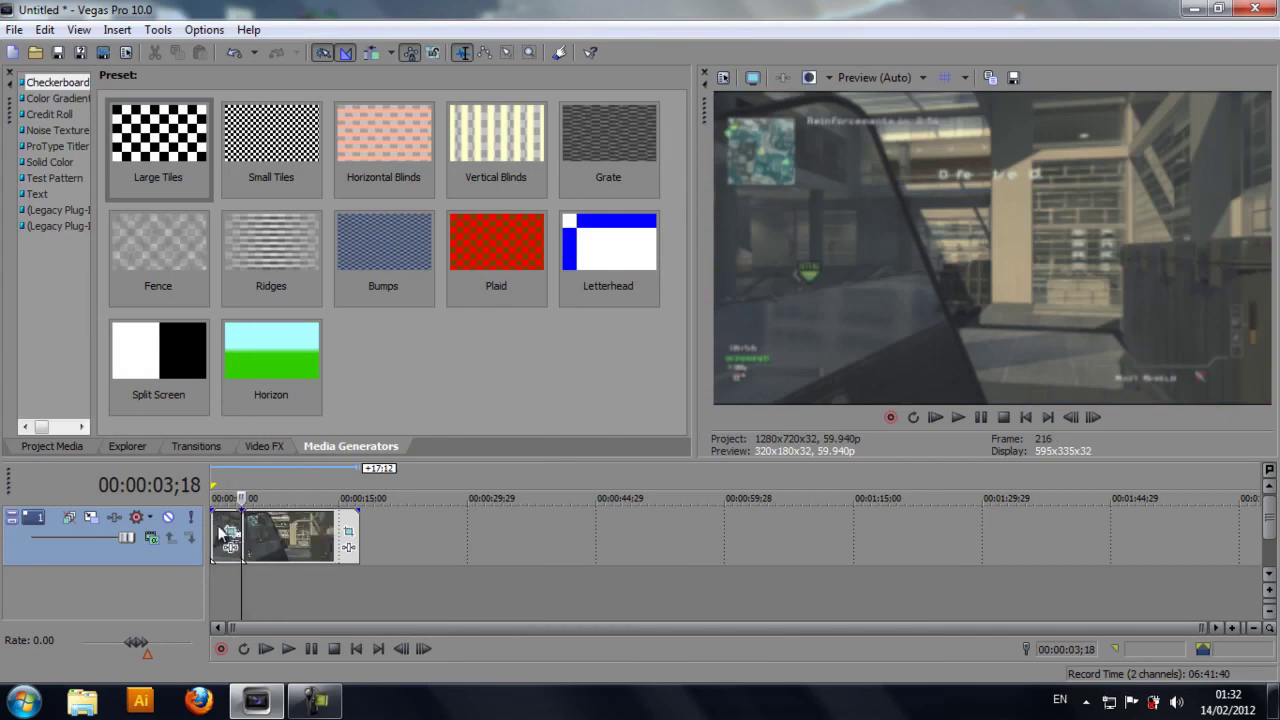
key(Delete)
click(312, 577)
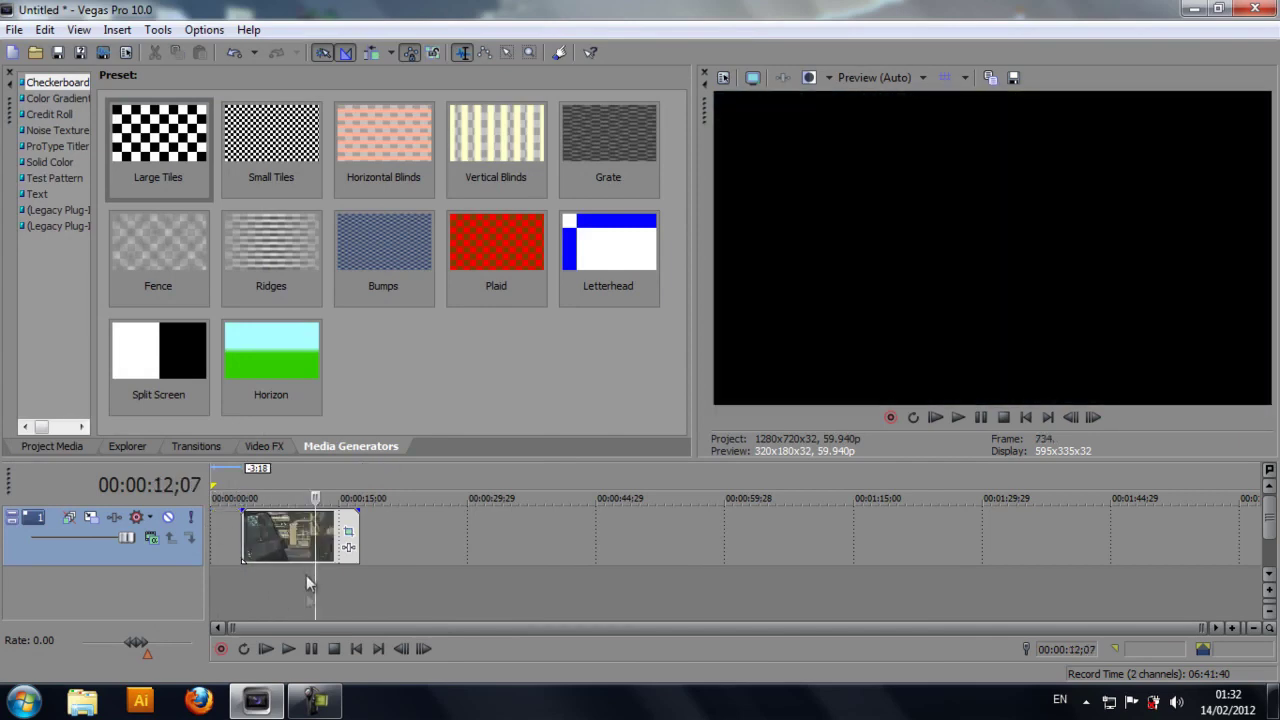
click(330, 543)
key(Delete)
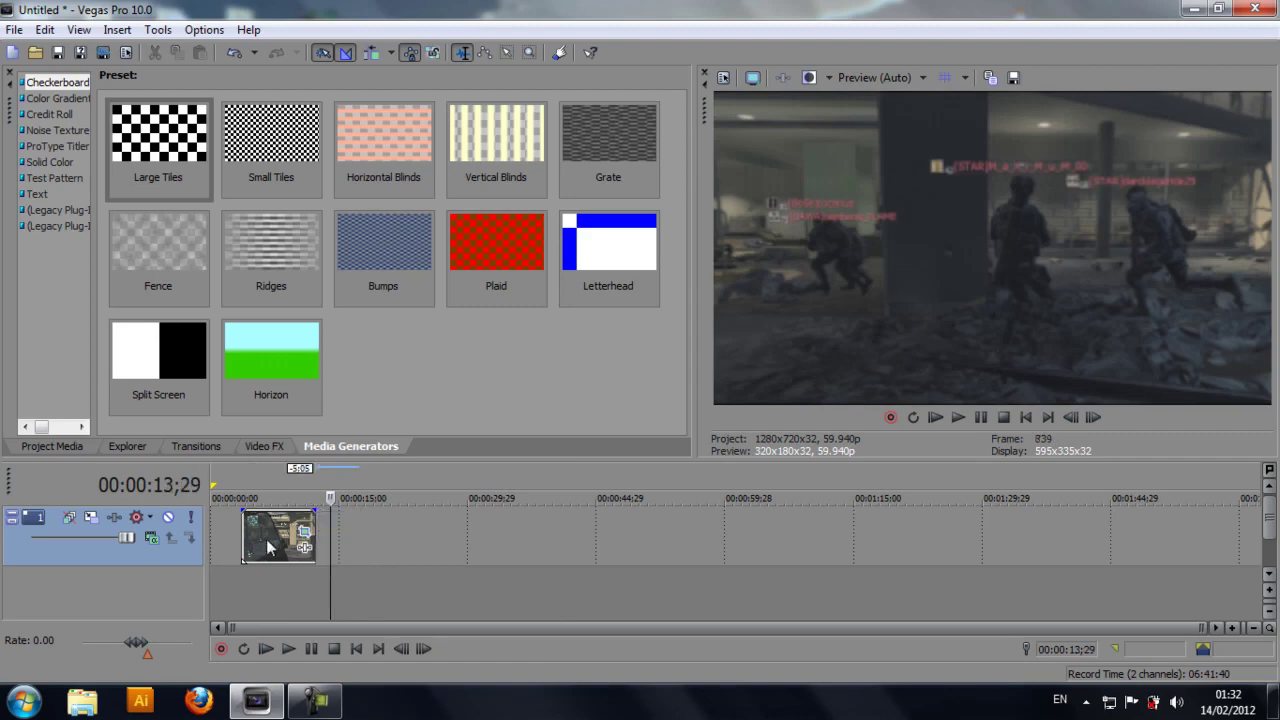
drag(244, 538, 212, 538)
Preview the trimmed clip, undoing an accidental split and loop region.
click(222, 585)
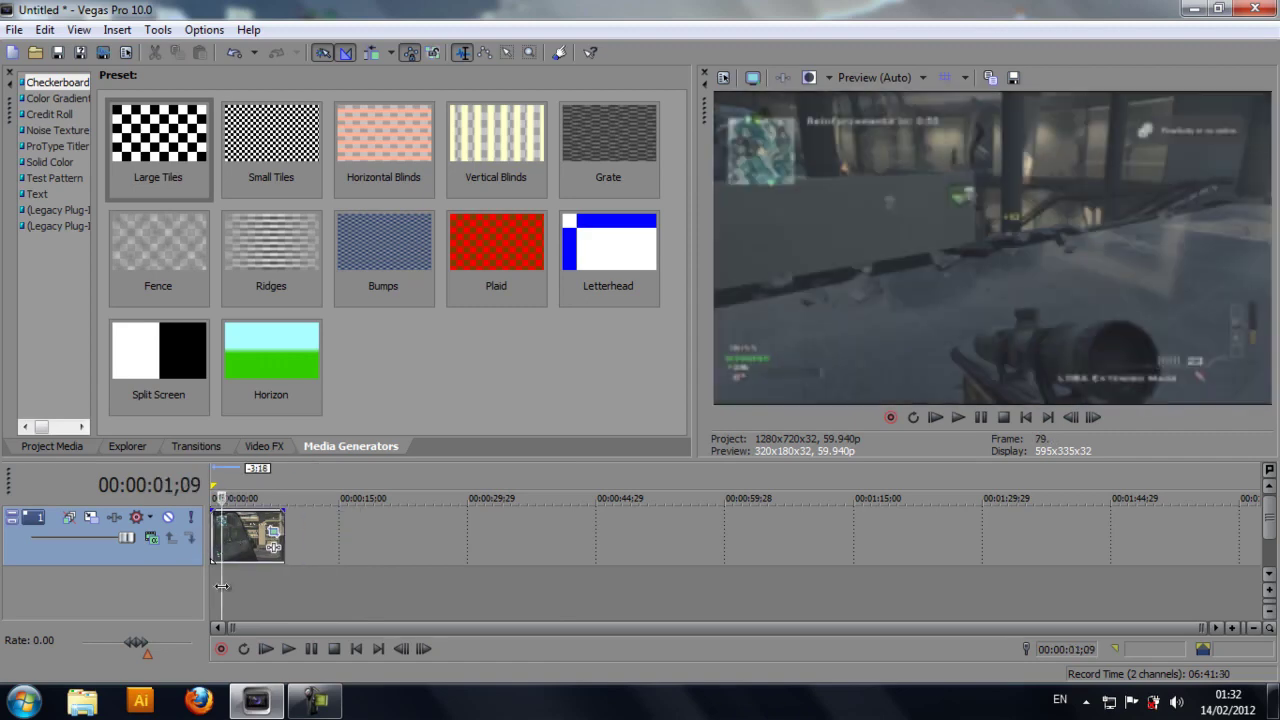
key(space)
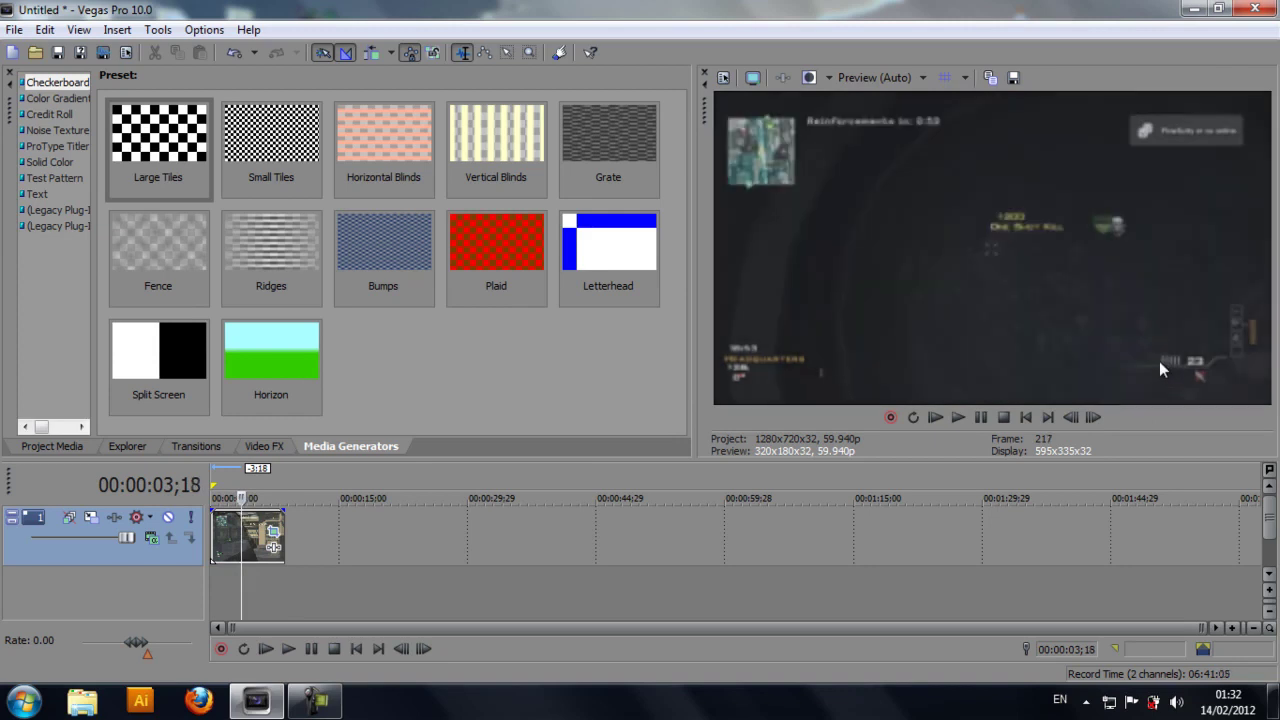
key(s)
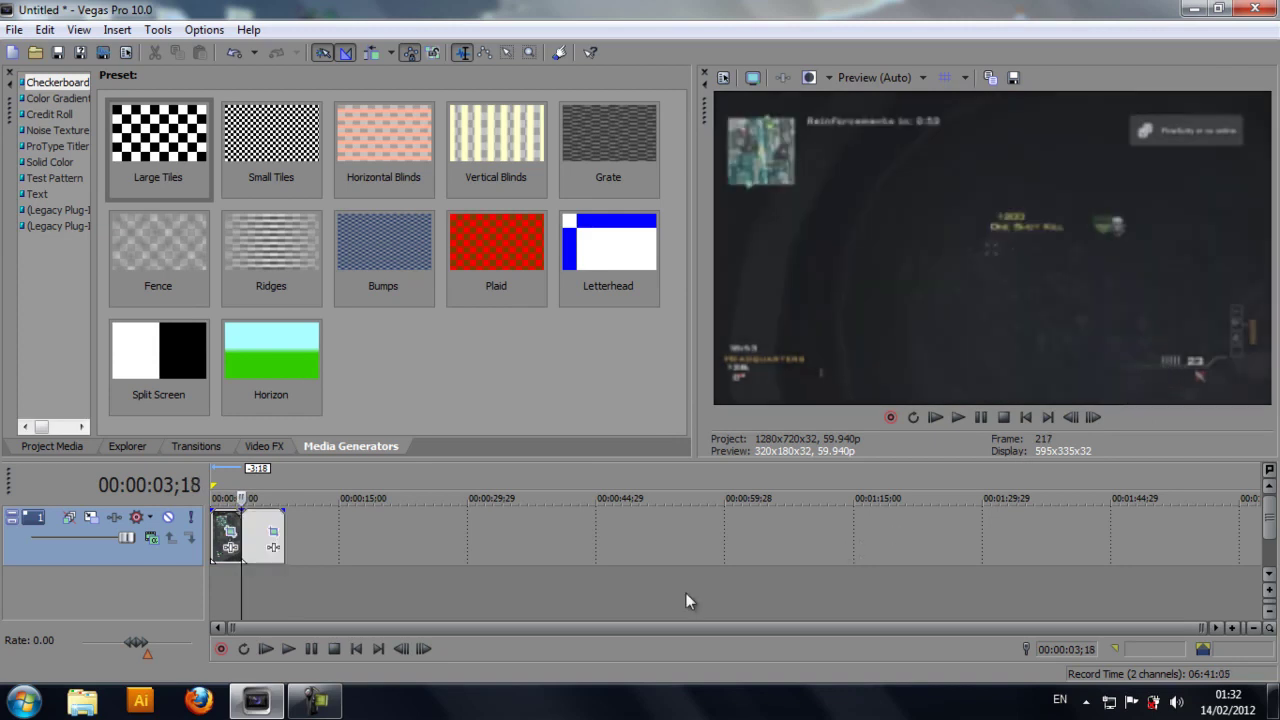
click(259, 606)
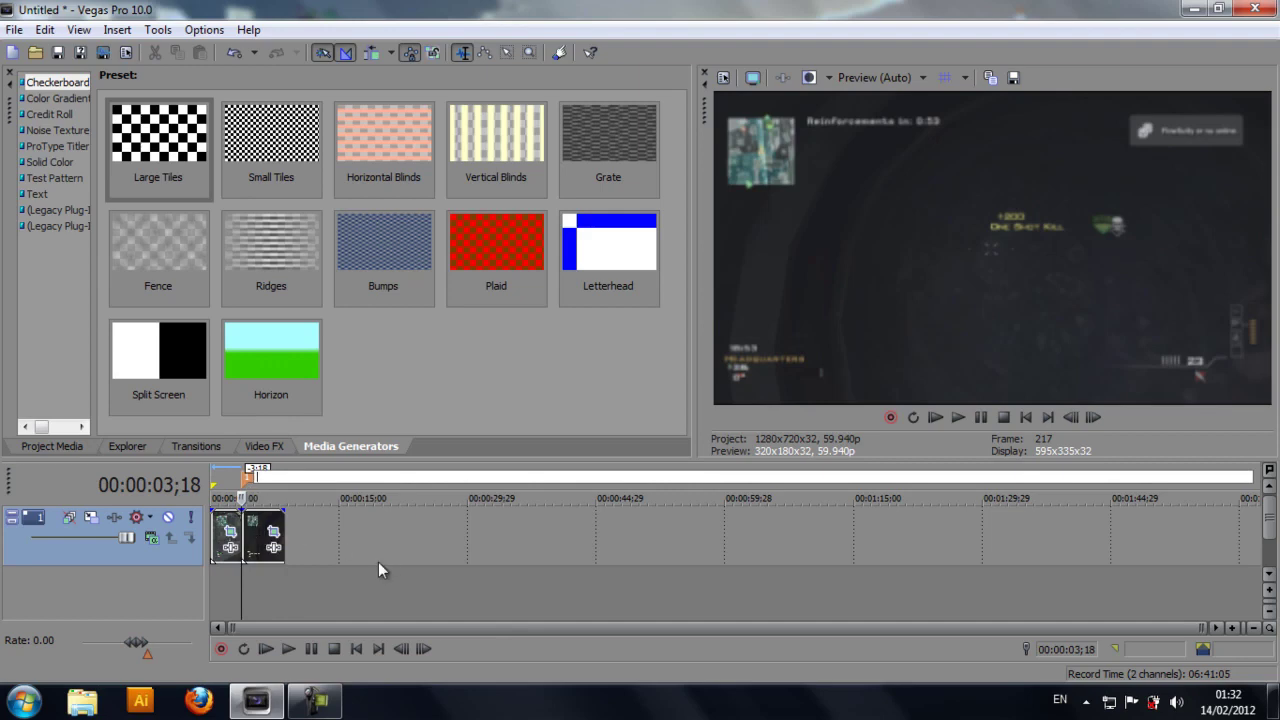
key(ctrl+z)
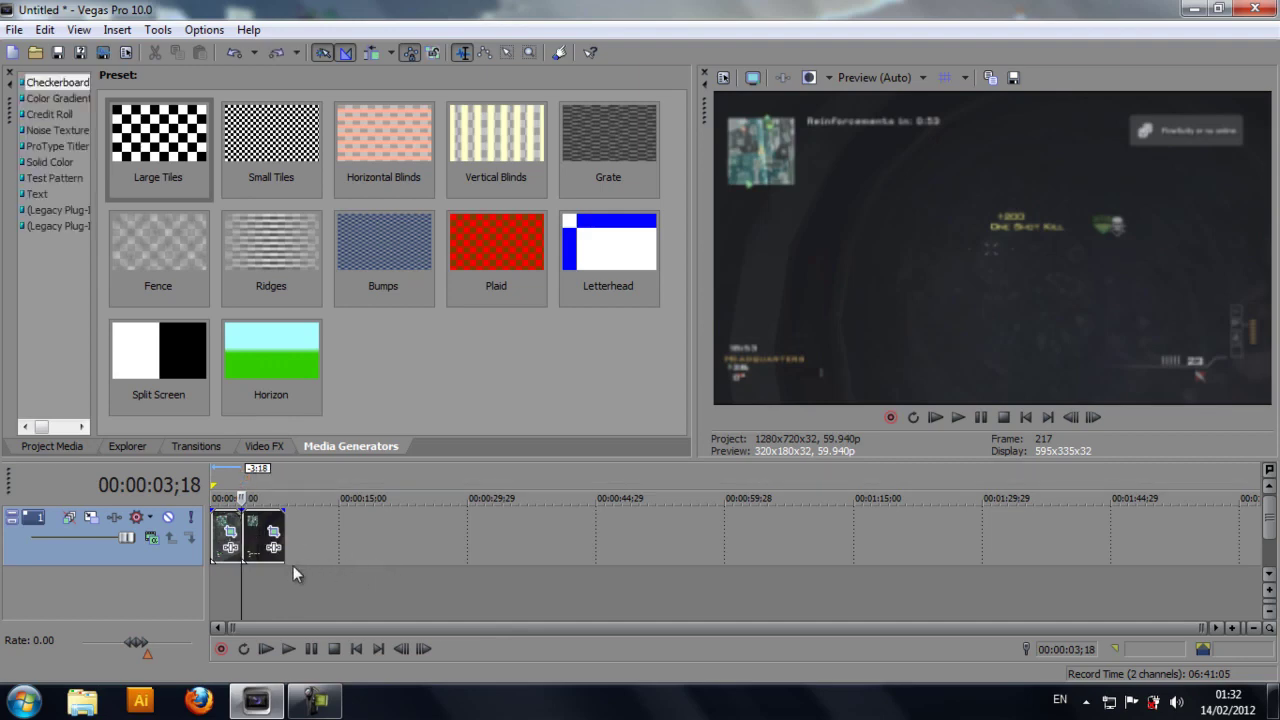
key(ctrl+z)
right_click(278, 565)
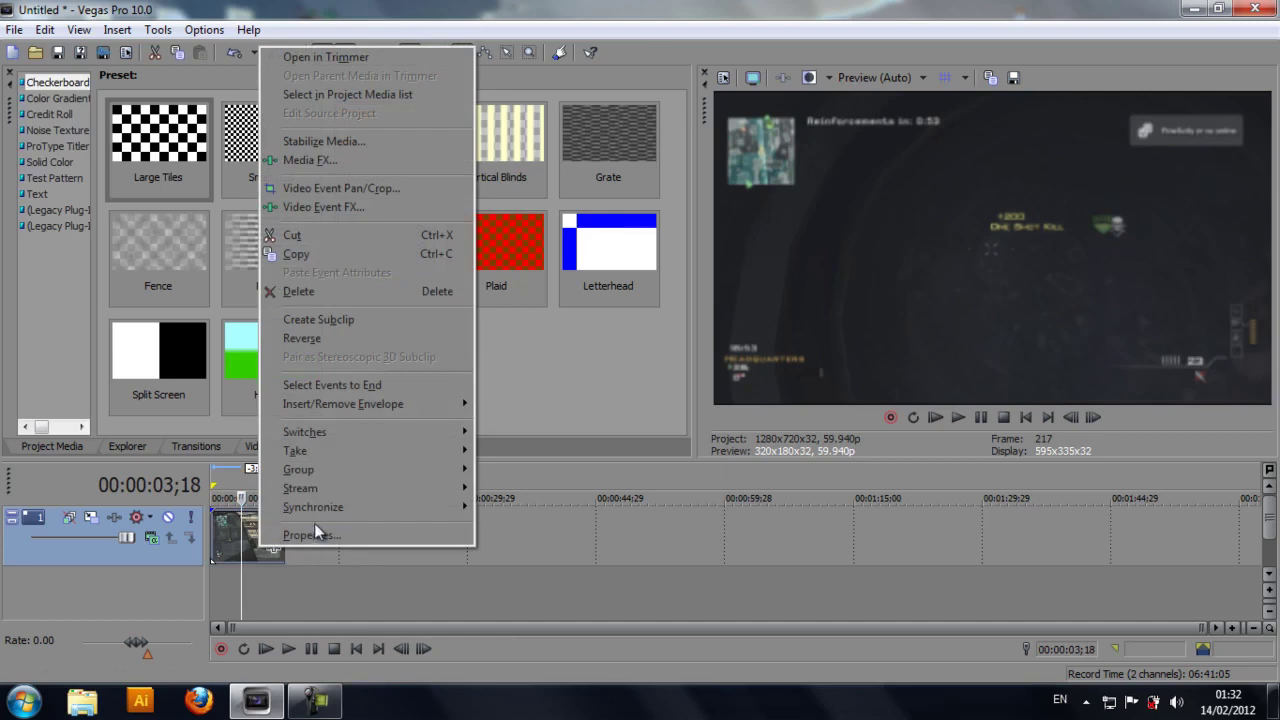
Set the event to Disable resample, Maintain aspect ratio off, Reduce interlace flicker on; split at 03;18.
click(312, 535)
click(540, 299)
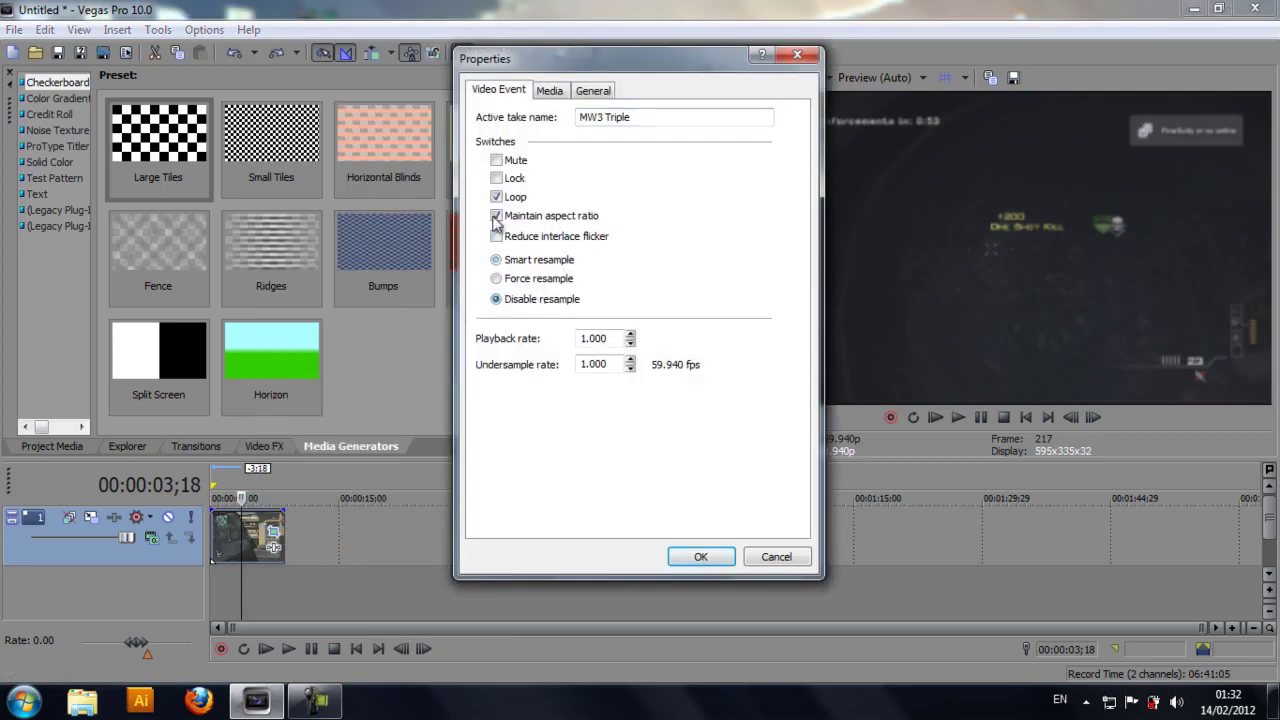
click(496, 216)
click(496, 236)
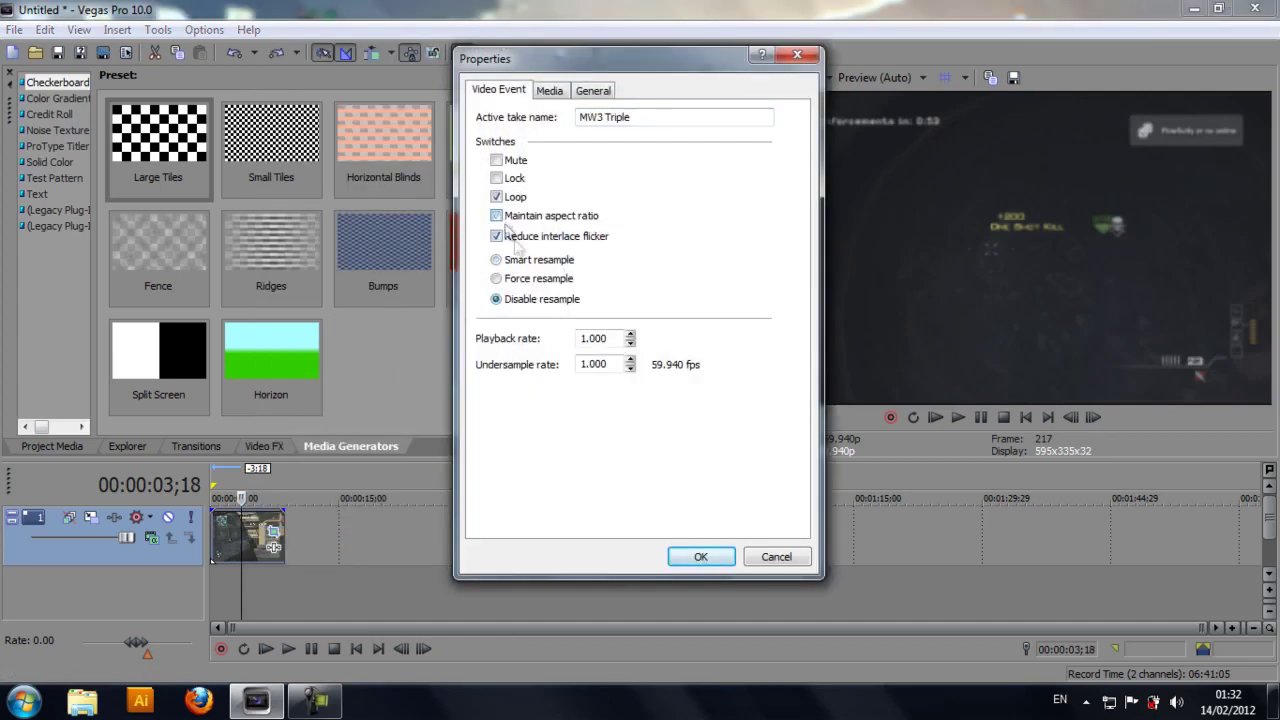
click(701, 558)
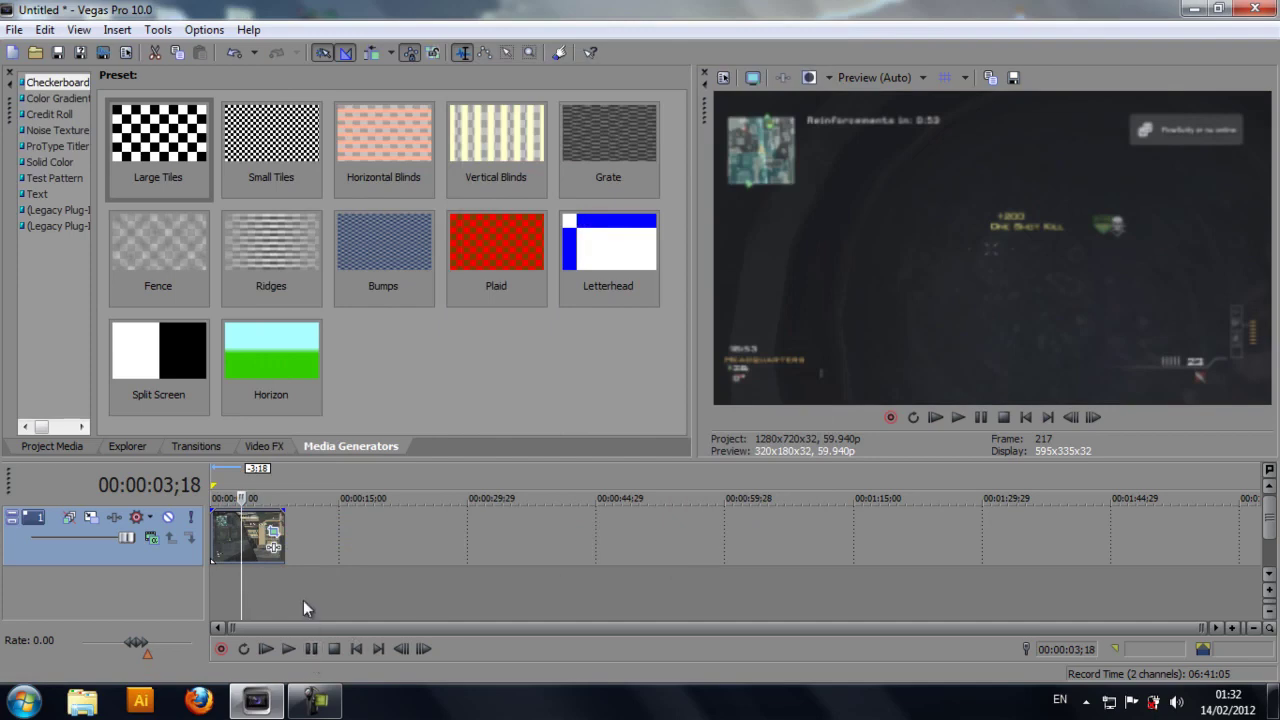
key(s)
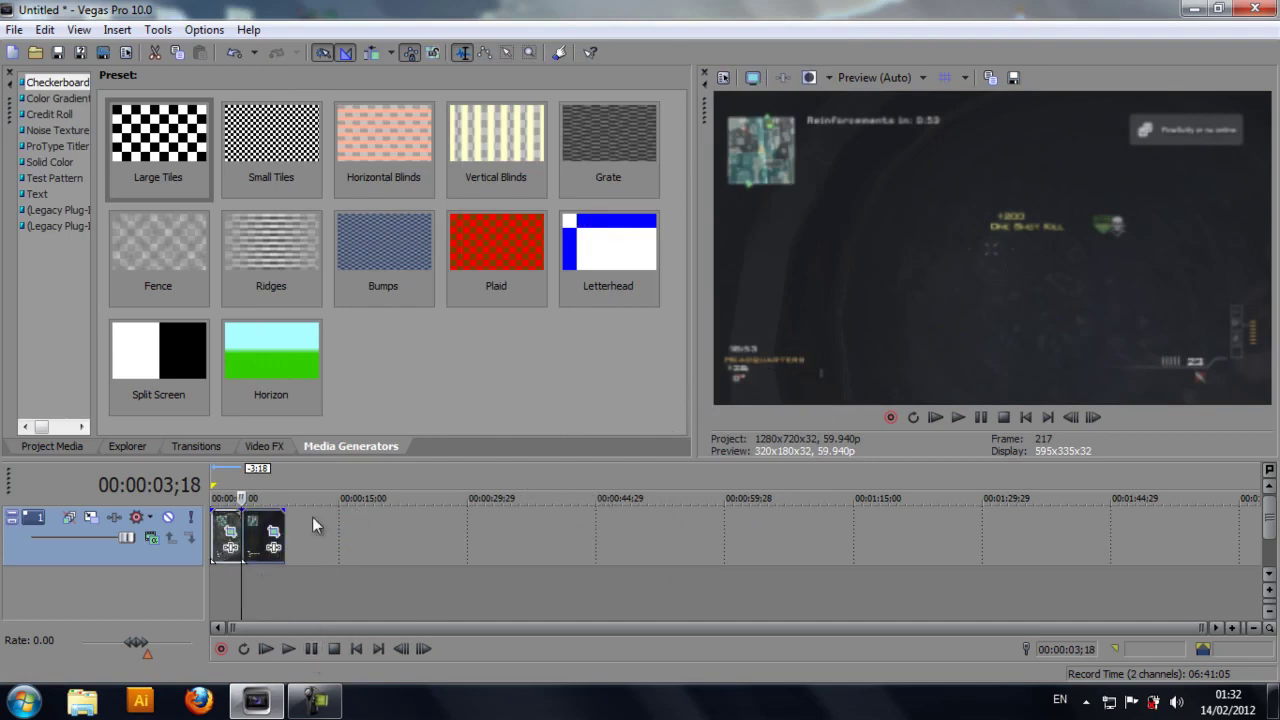
Zoom into the timeline, frame-step the playhead to 00:00:03;25 and split the clip there.
click(1268, 628)
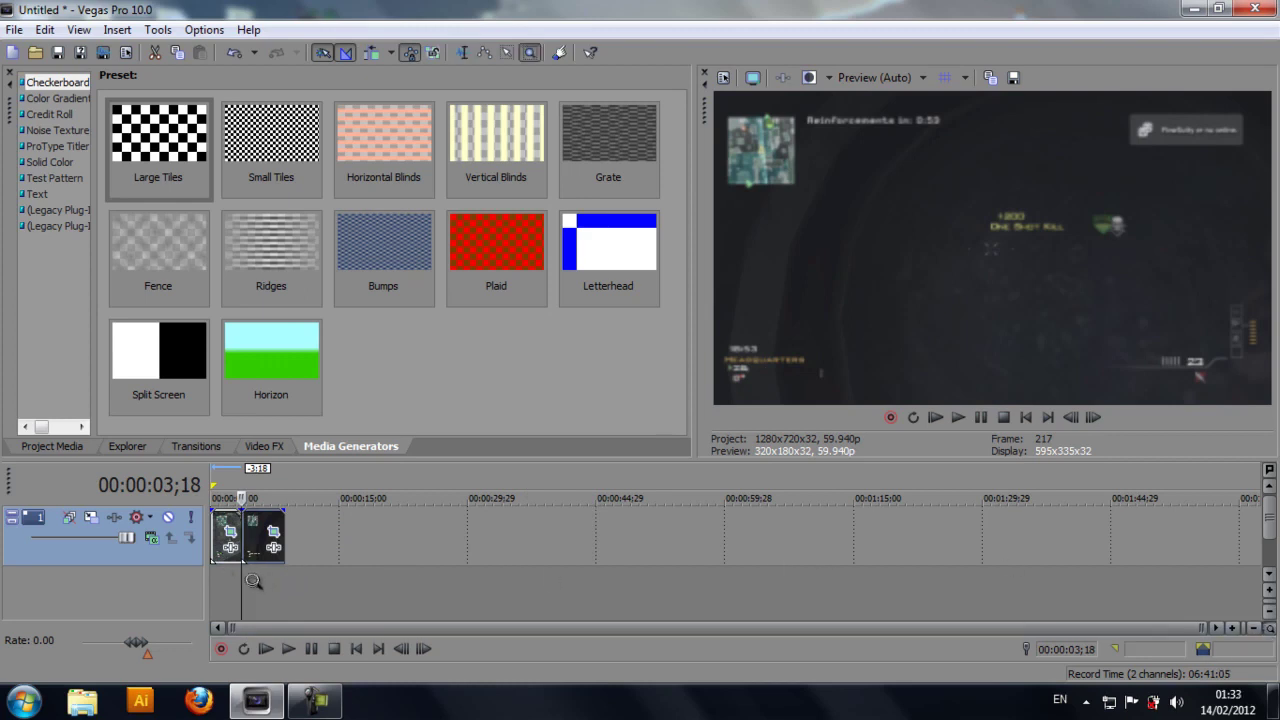
drag(222, 510, 252, 575)
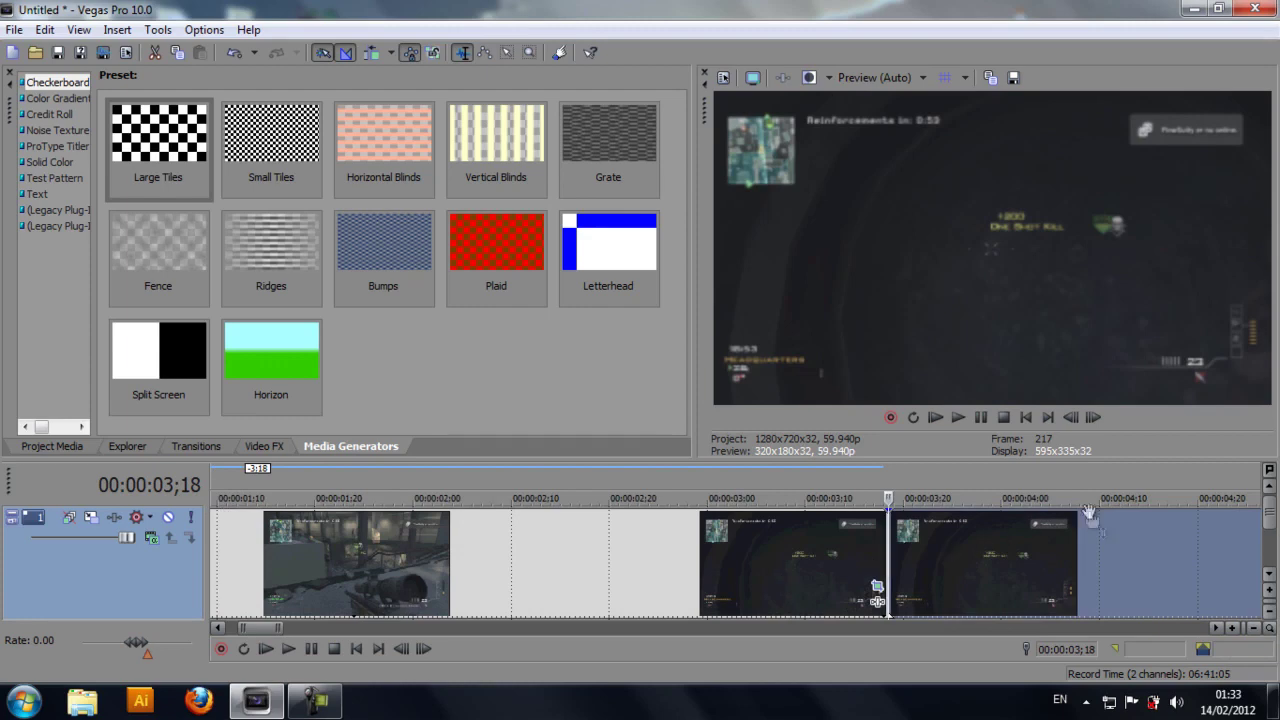
click(1270, 614)
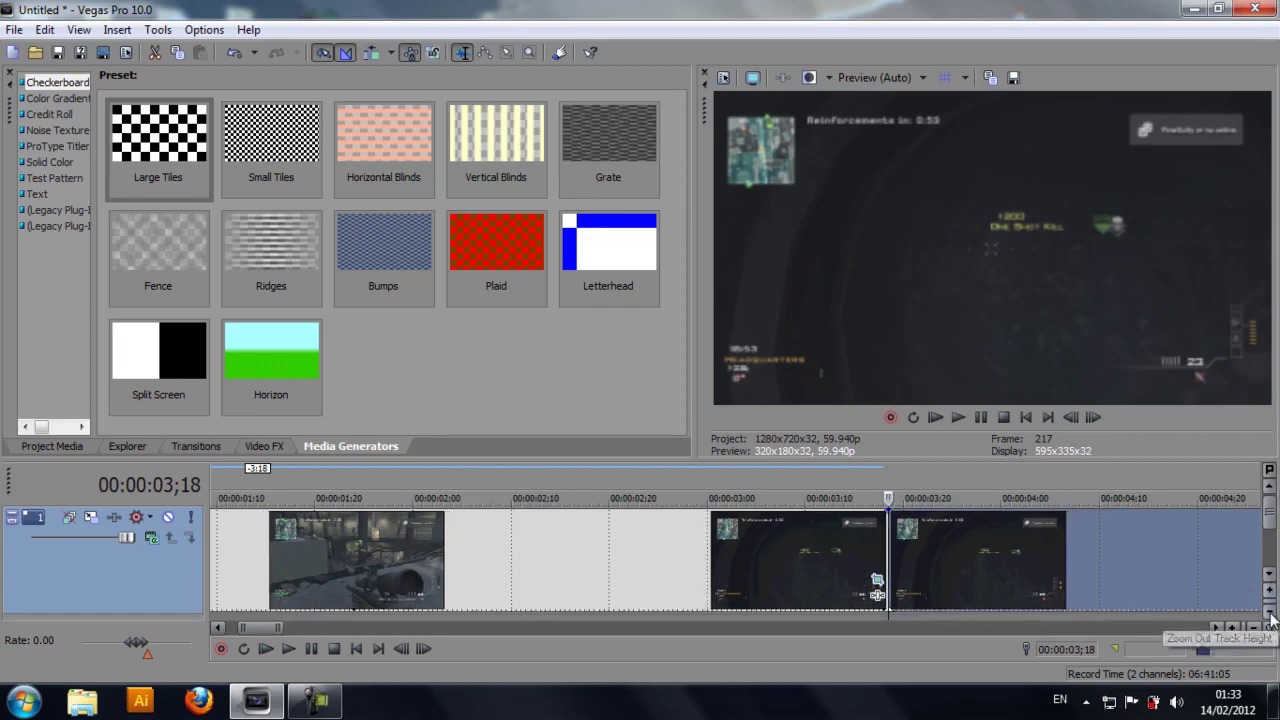
click(1270, 614)
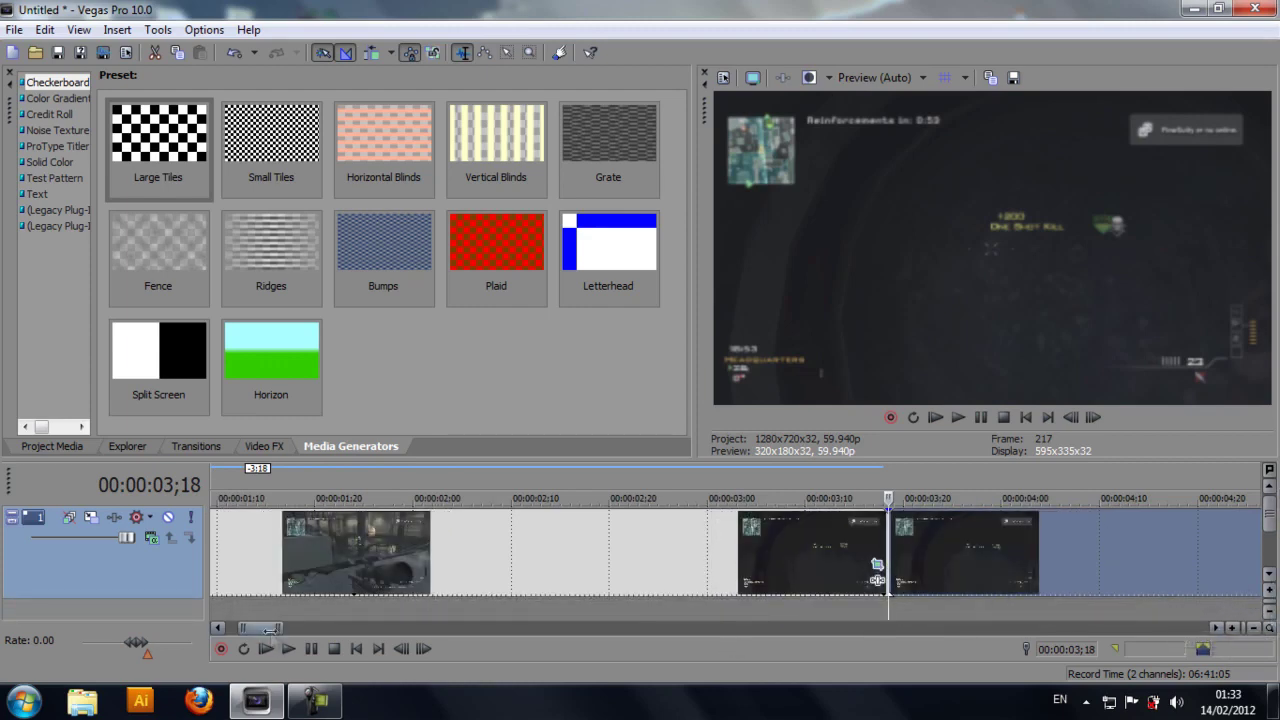
drag(270, 628, 286, 628)
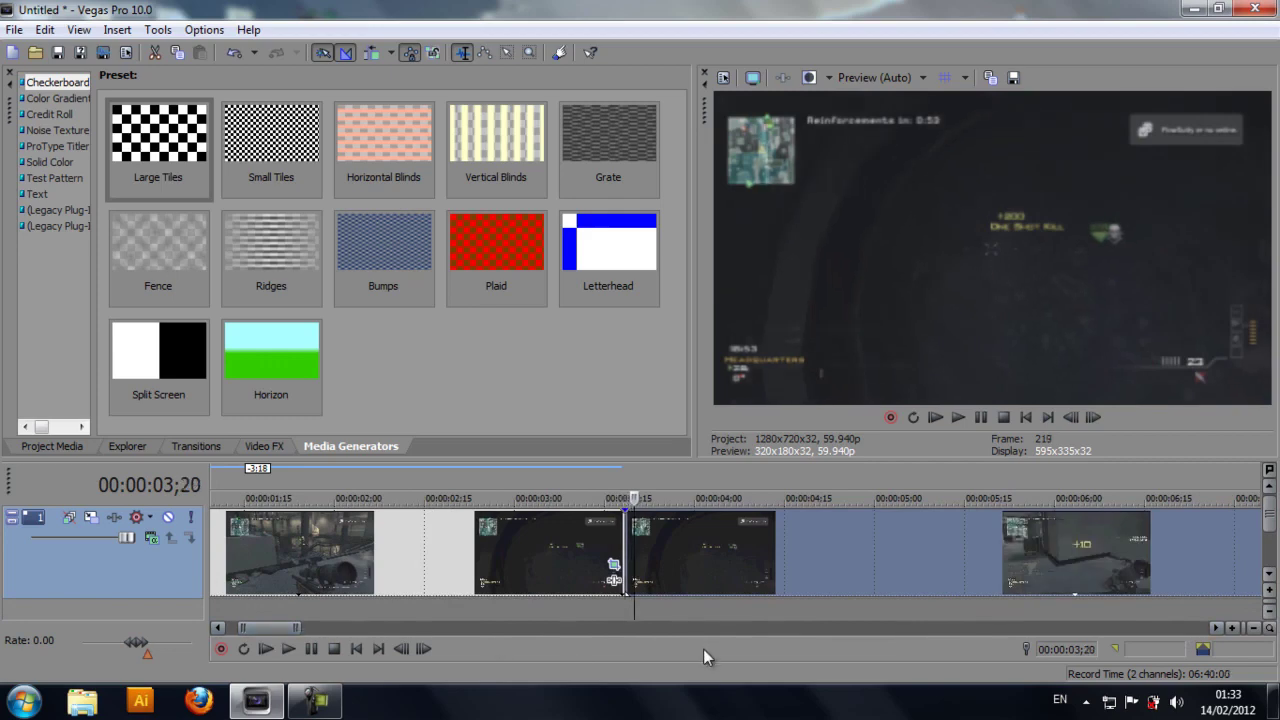
key(Left)
key(Left)
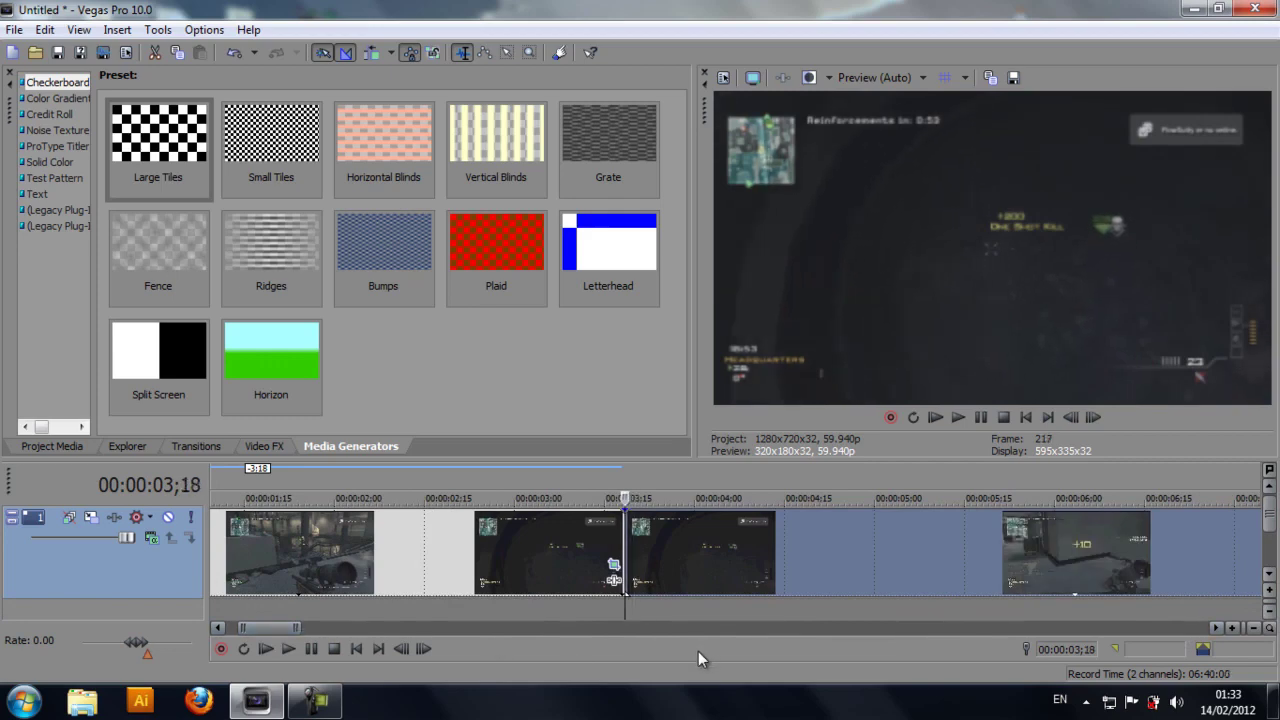
key(Right)
key(Right)
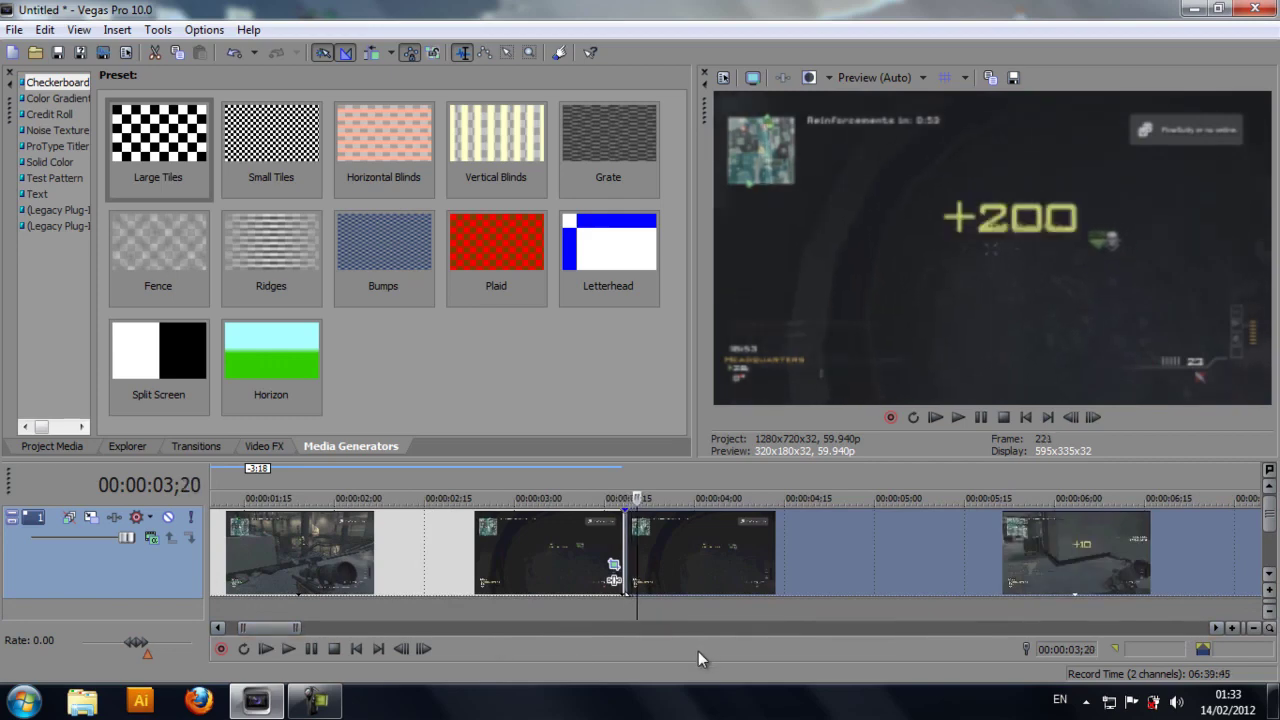
key(Right)
key(Right)
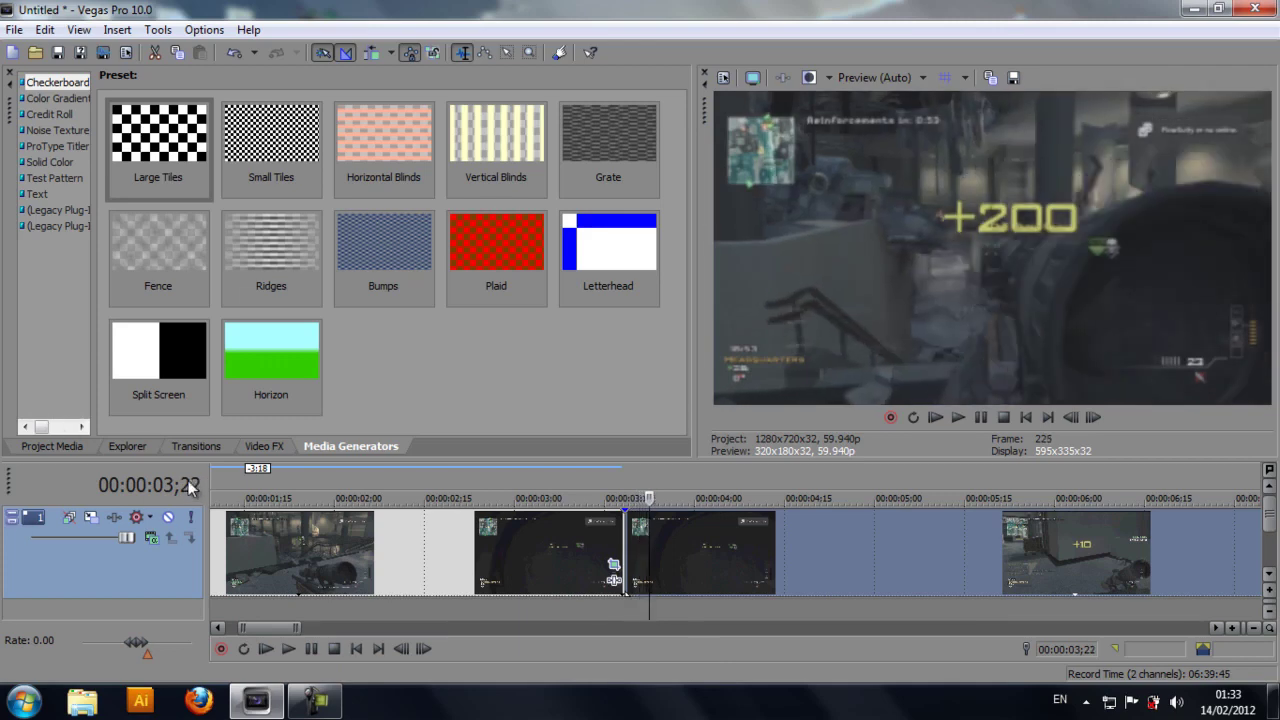
key(Left)
key(Left)
key(Left)
key(Left)
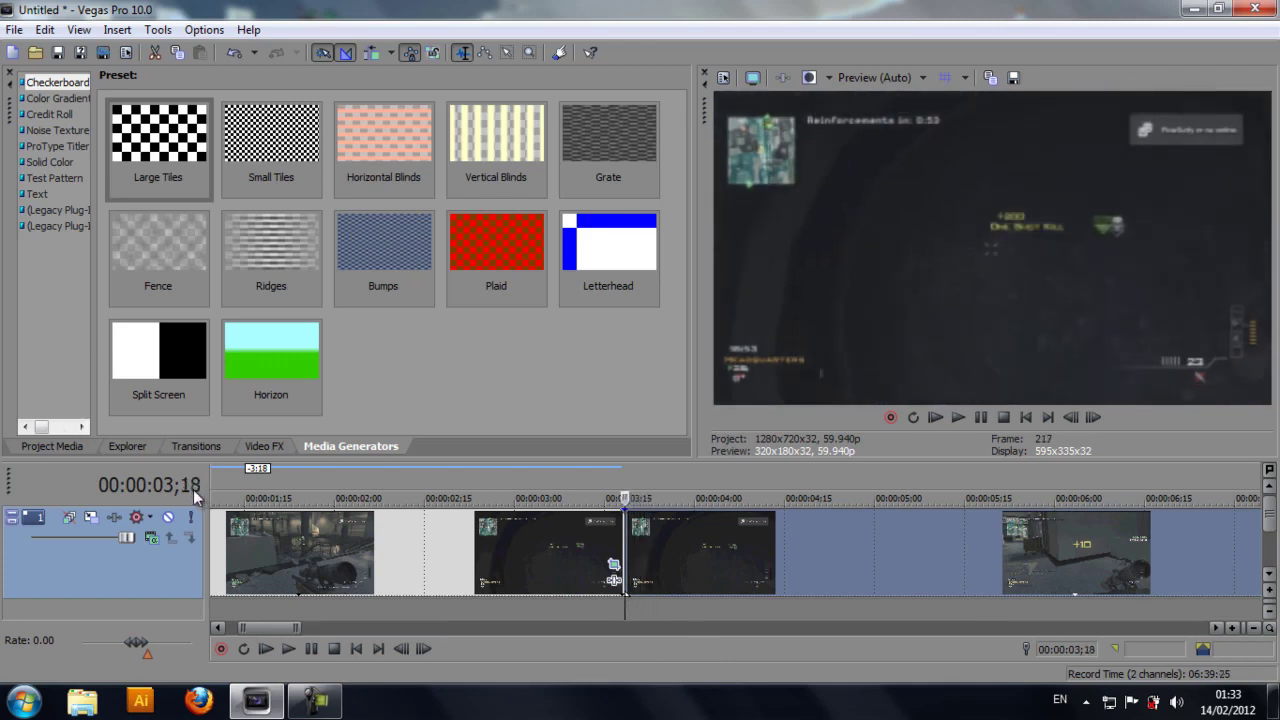
key(Right)
key(Right)
key(Right)
key(Right)
key(Right)
key(Right)
key(Right)
key(Right)
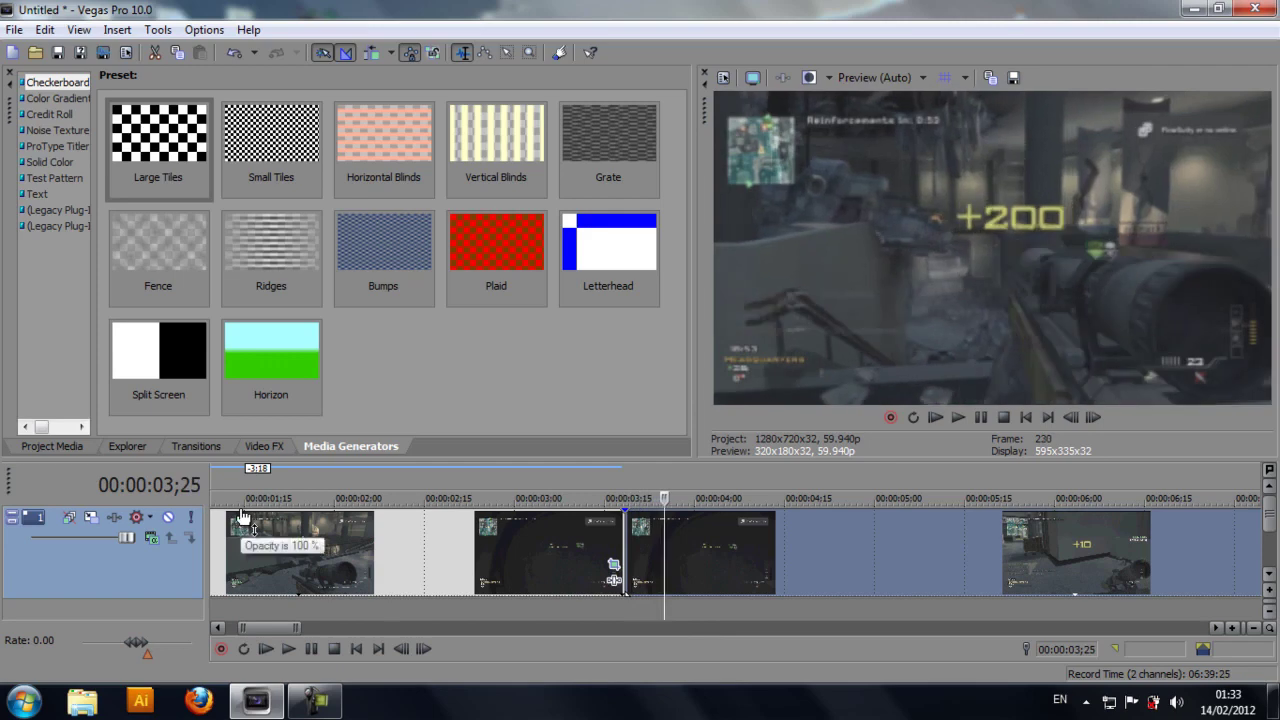
key(Right)
key(Left)
key(Left)
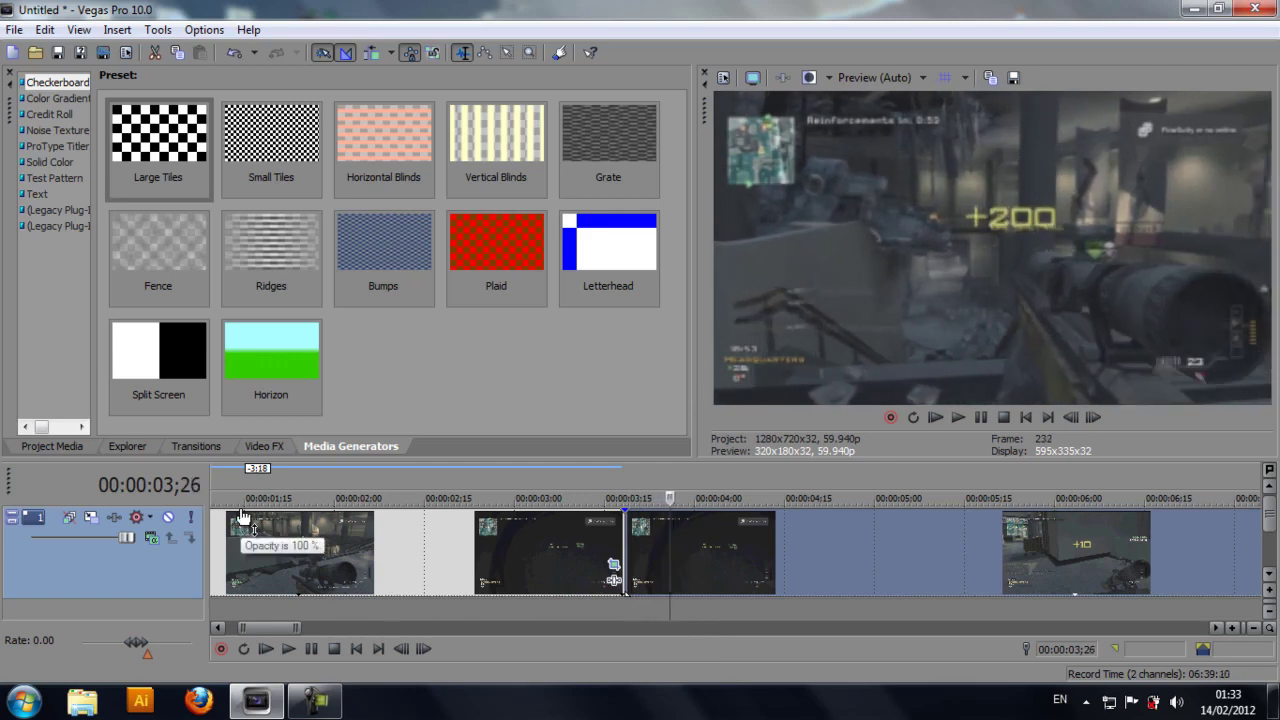
key(Right)
key(Left)
key(s)
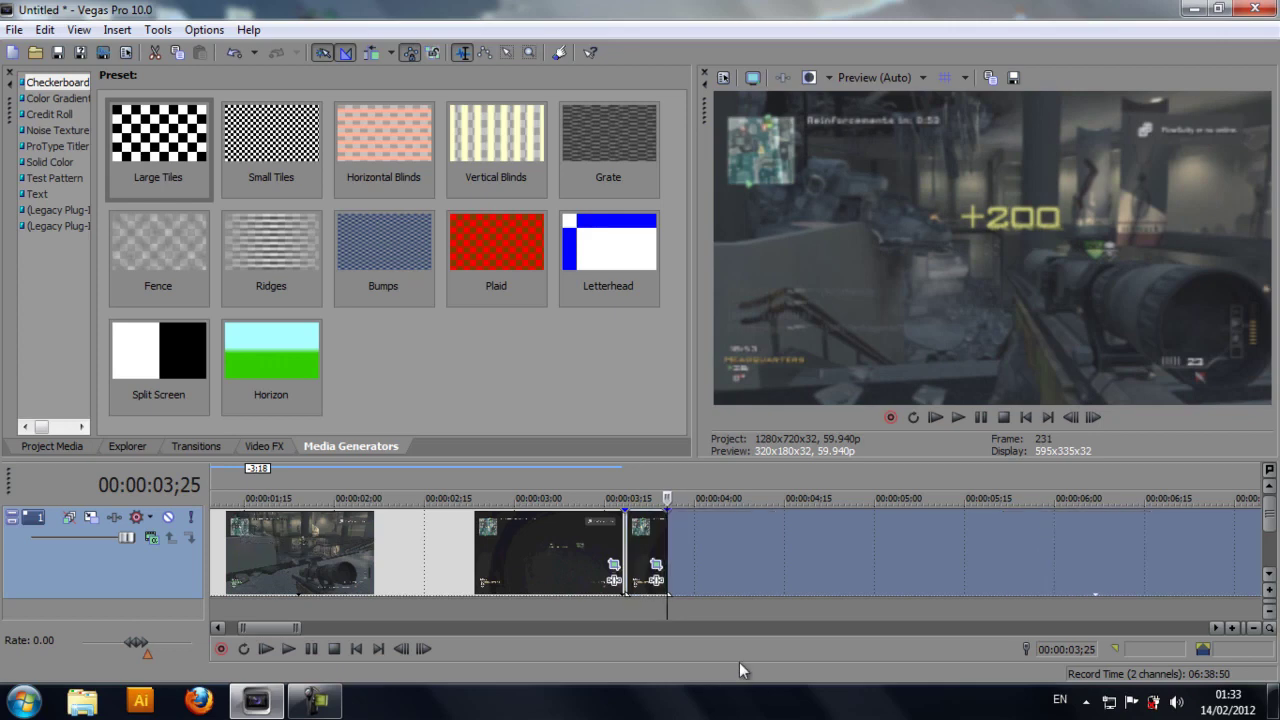
Move the part after the 03;25 cut later on the track, leaving an empty gap.
drag(726, 550, 828, 553)
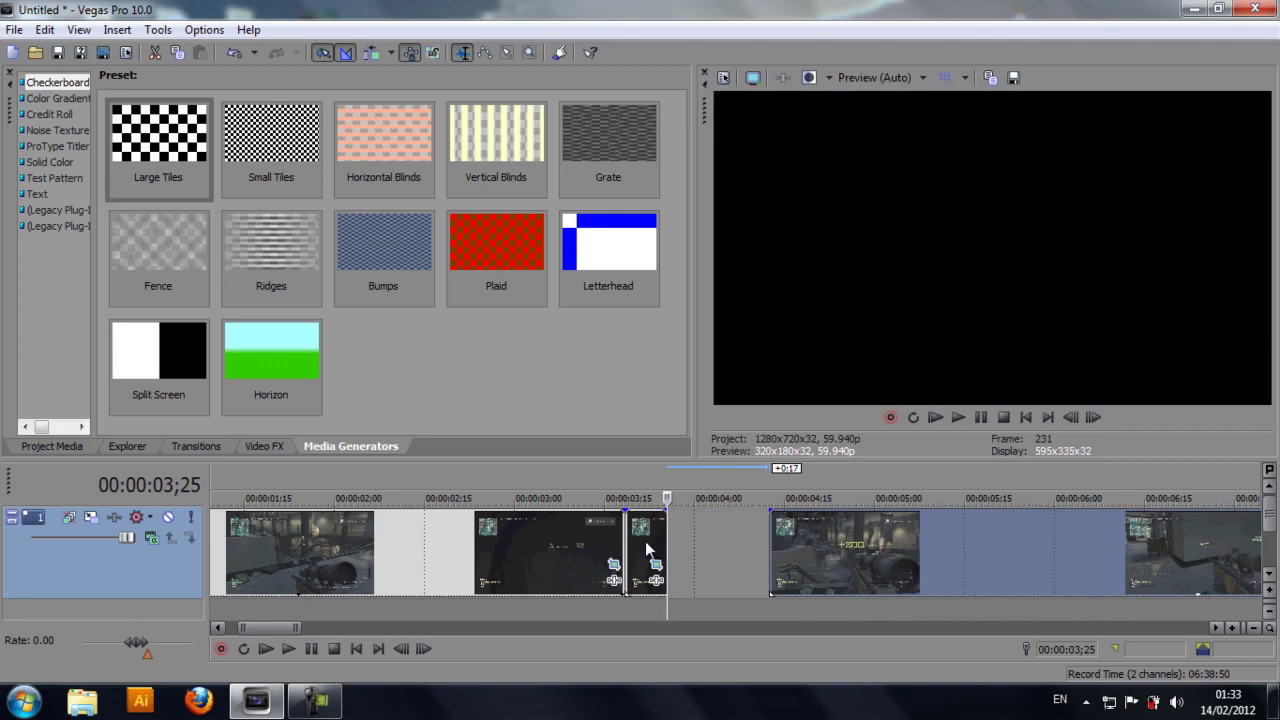
click(645, 541)
click(512, 530)
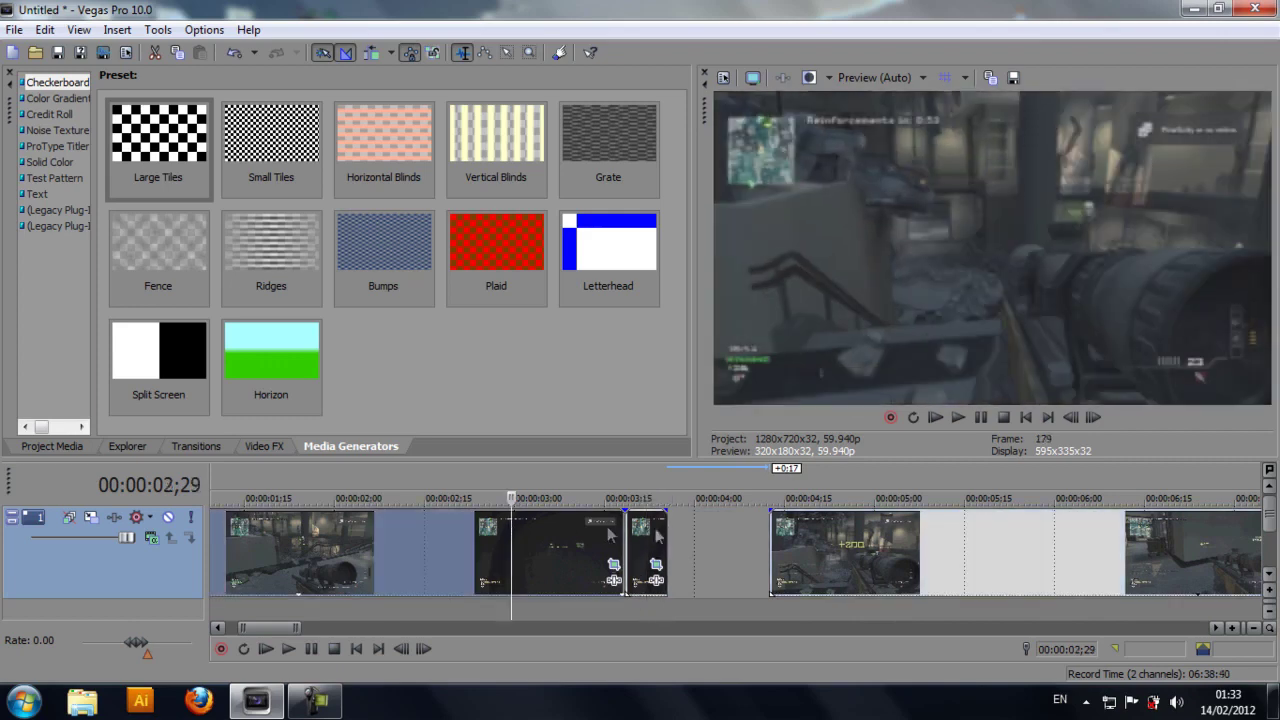
click(262, 446)
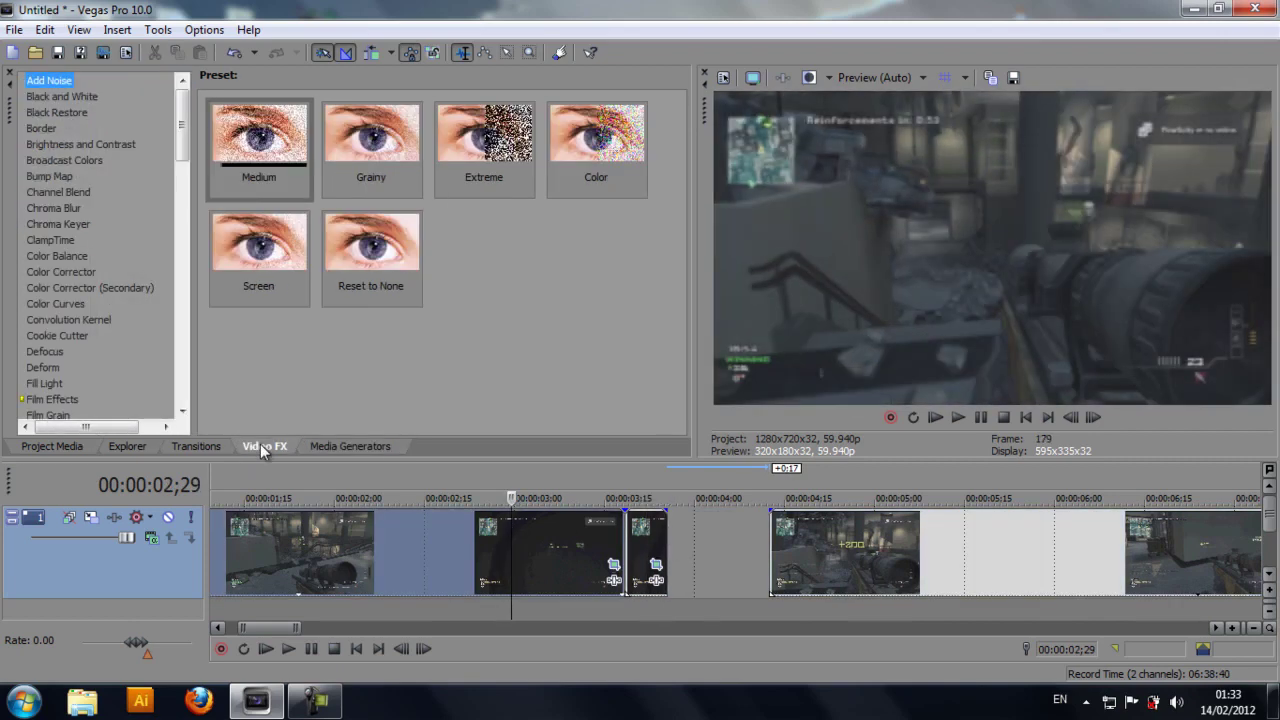
Drop the 100% Black and White preset onto the short clip and check its effect settings.
click(57, 97)
drag(262, 262, 393, 614)
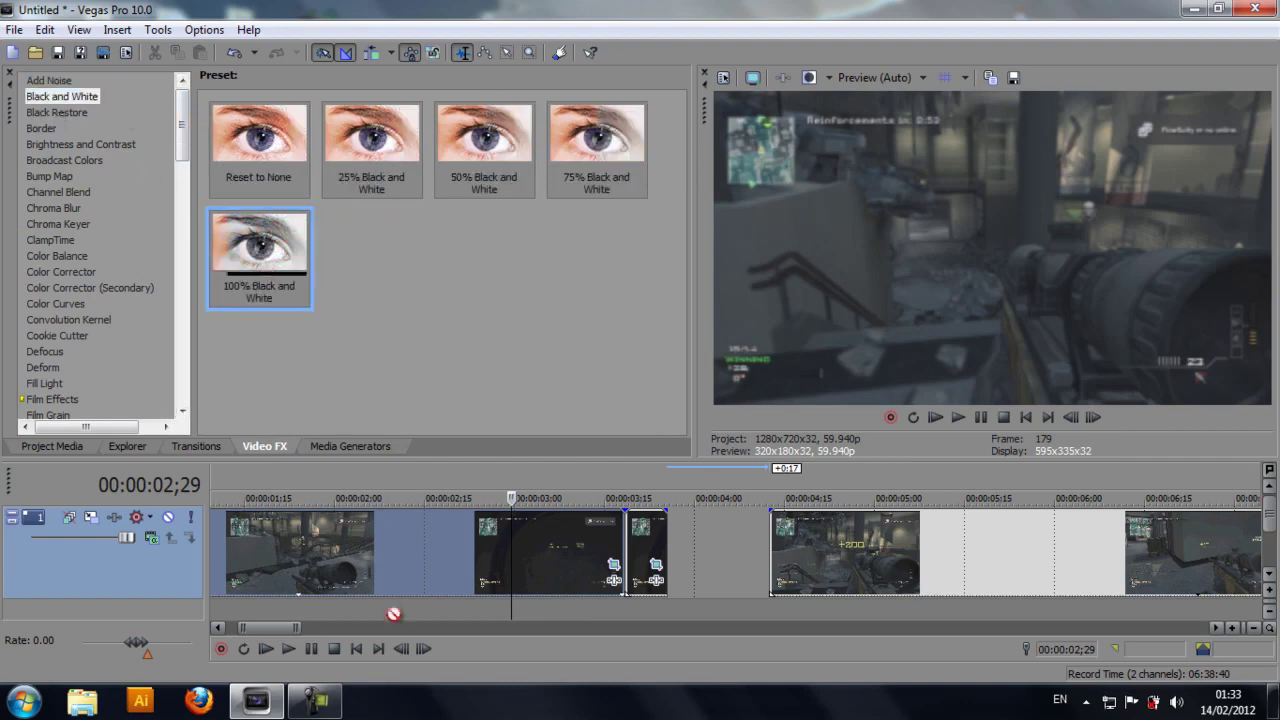
drag(386, 556, 669, 520)
drag(669, 520, 669, 520)
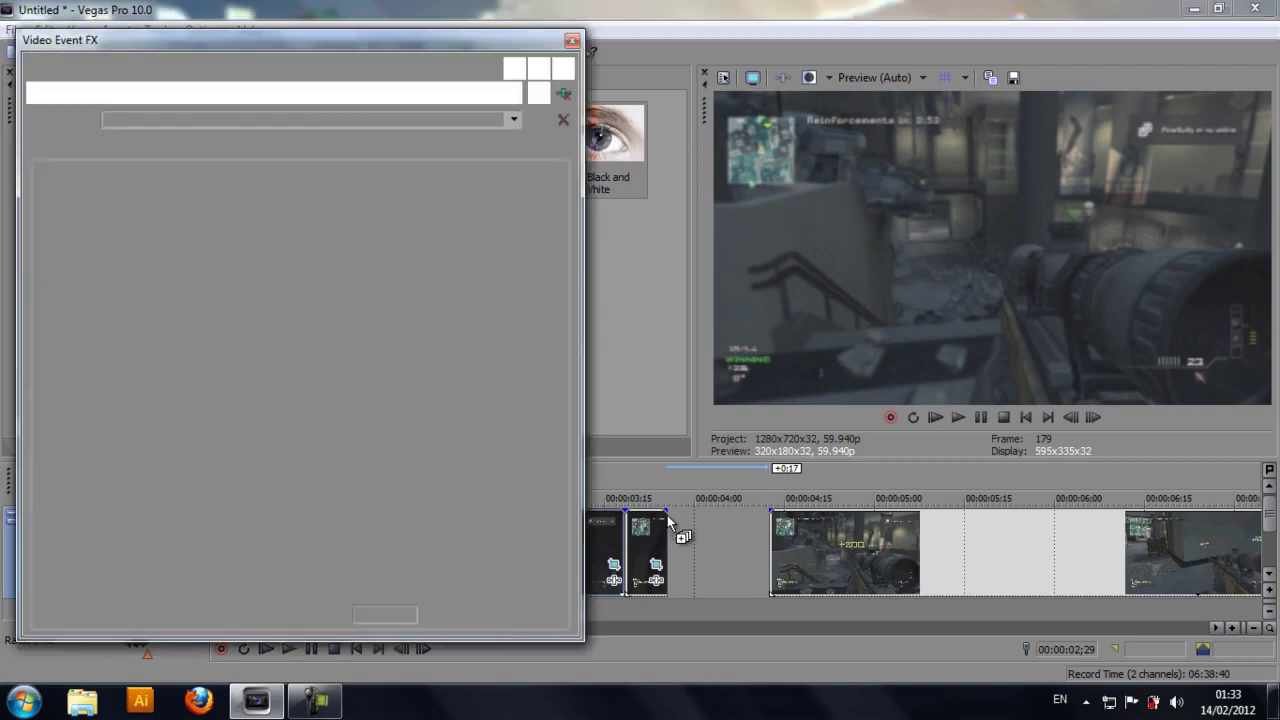
click(572, 43)
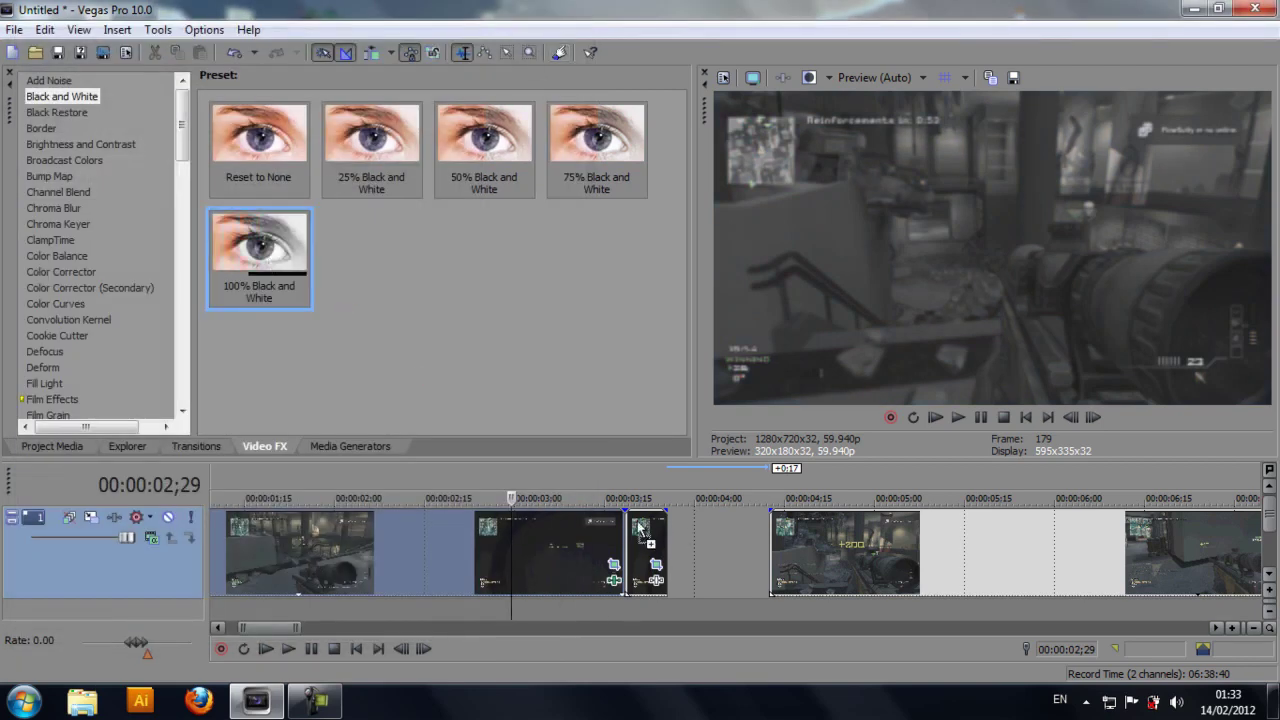
click(656, 564)
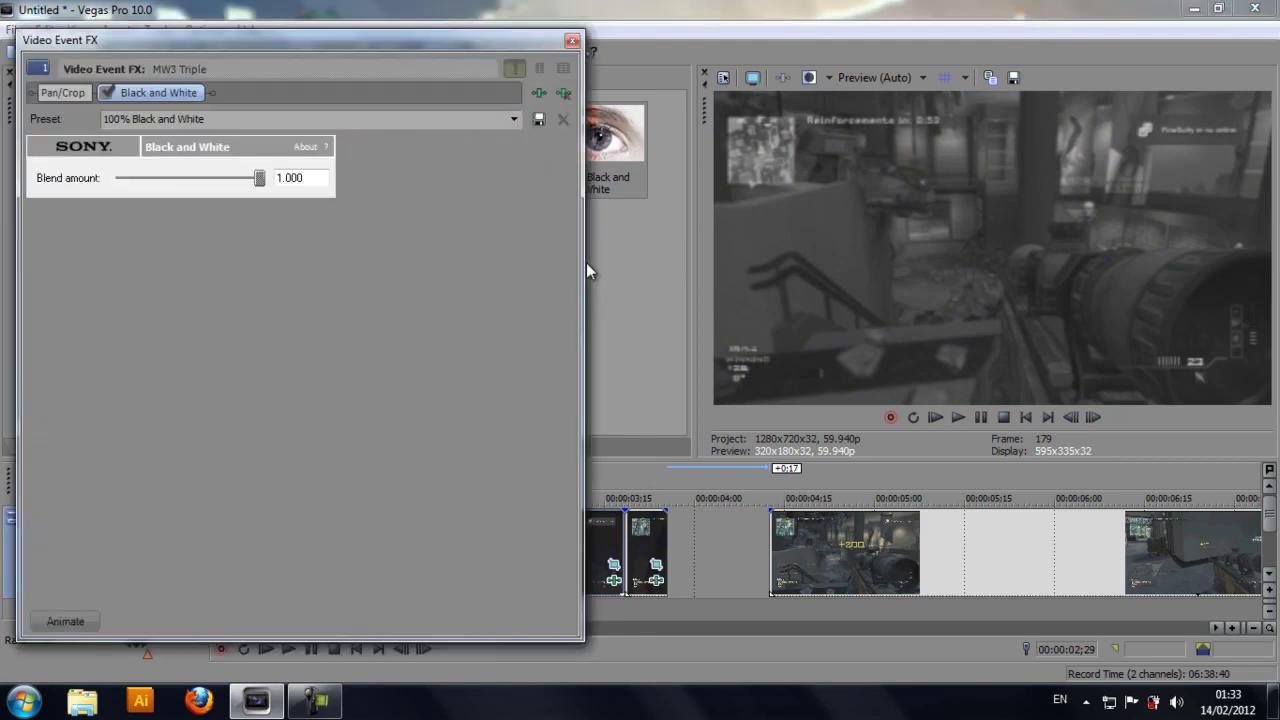
click(571, 41)
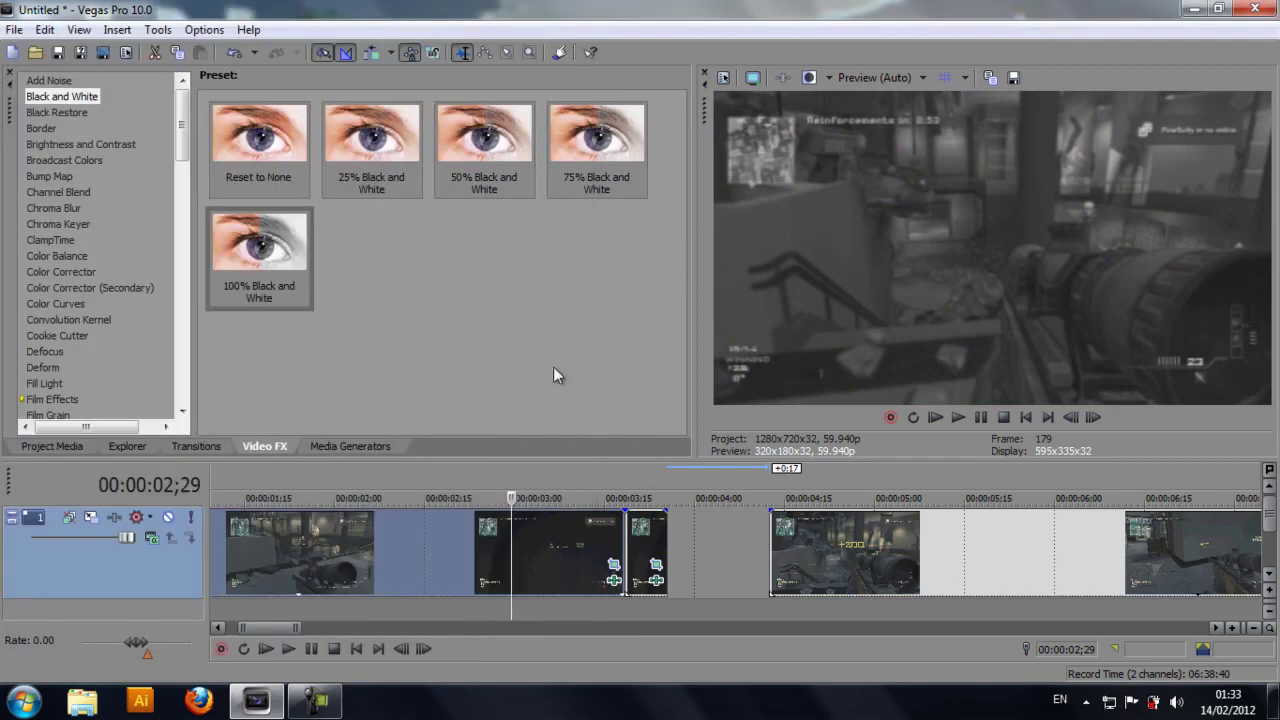
click(389, 551)
click(637, 535)
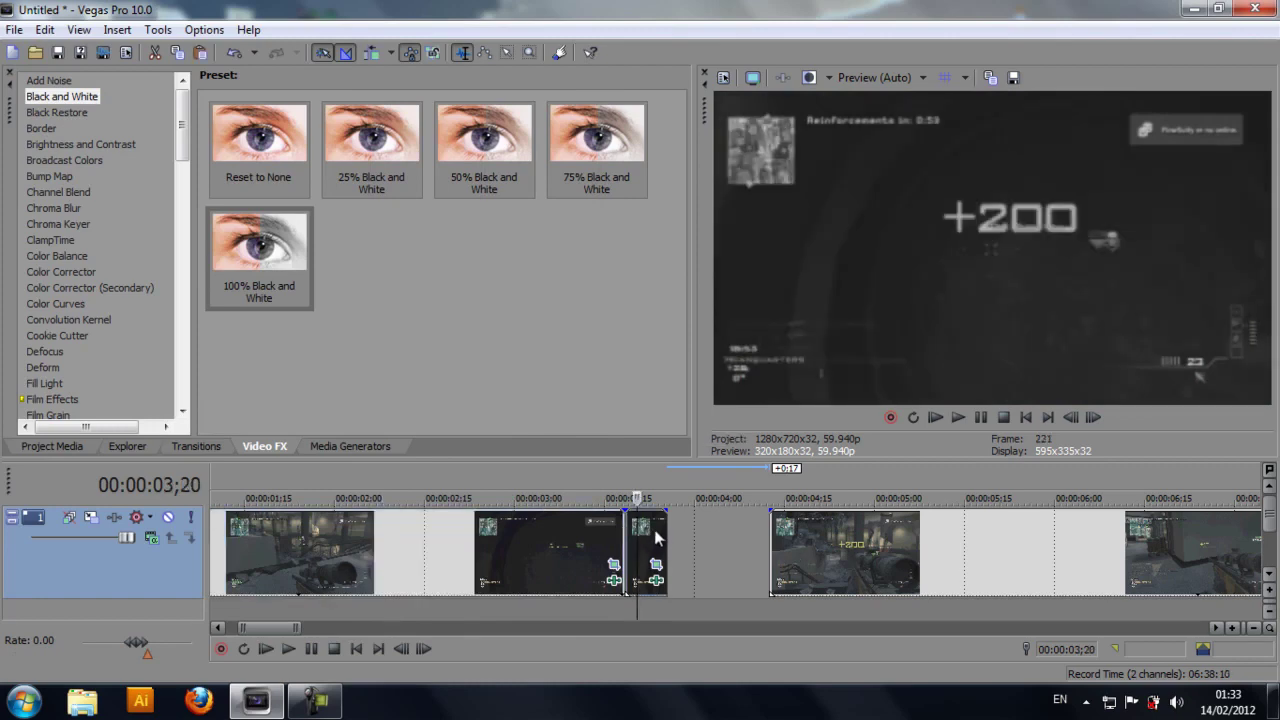
Duplicate the short clip into the gap, strip its Black and White effect, and close the gap.
drag(650, 537, 726, 542)
right_click(709, 530)
click(703, 556)
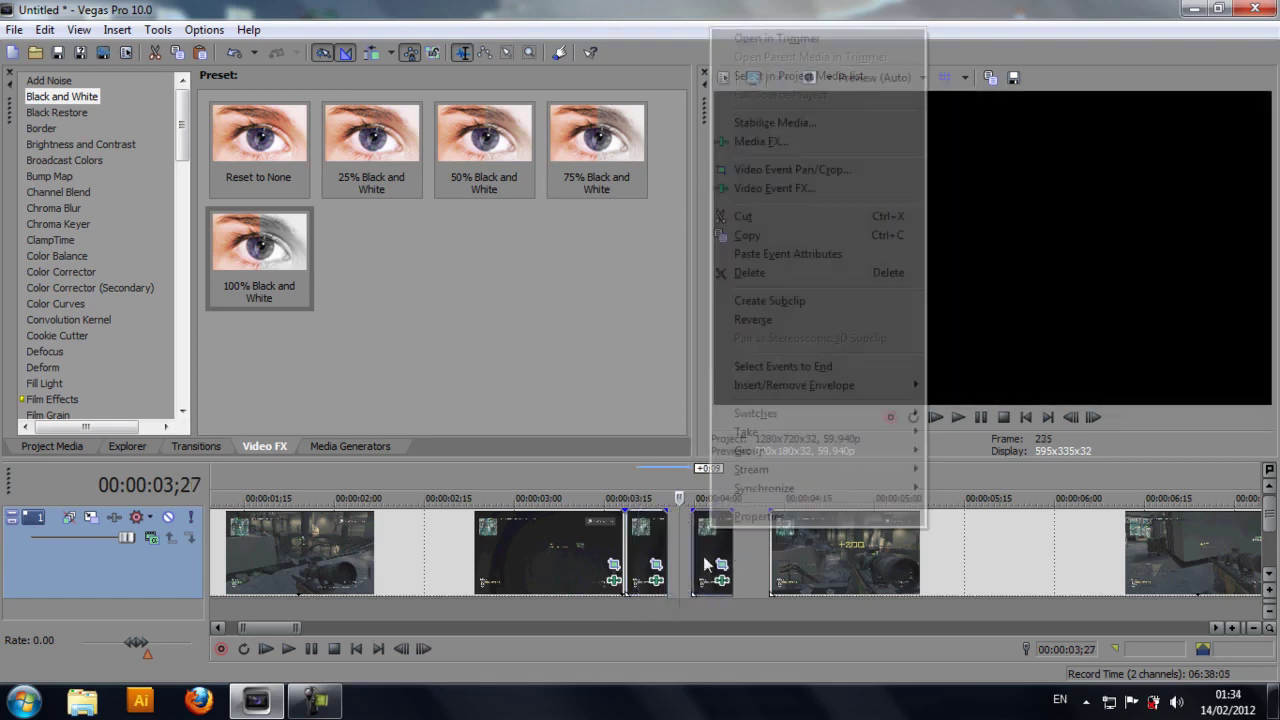
click(720, 582)
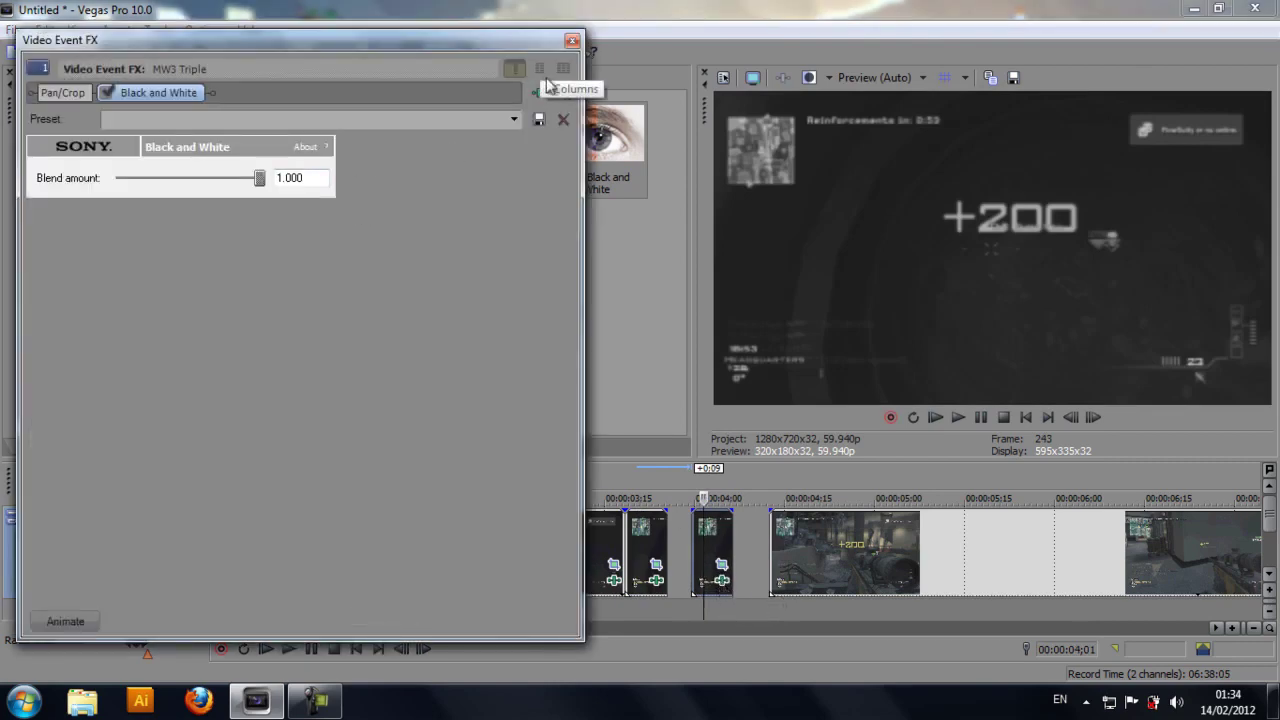
click(565, 93)
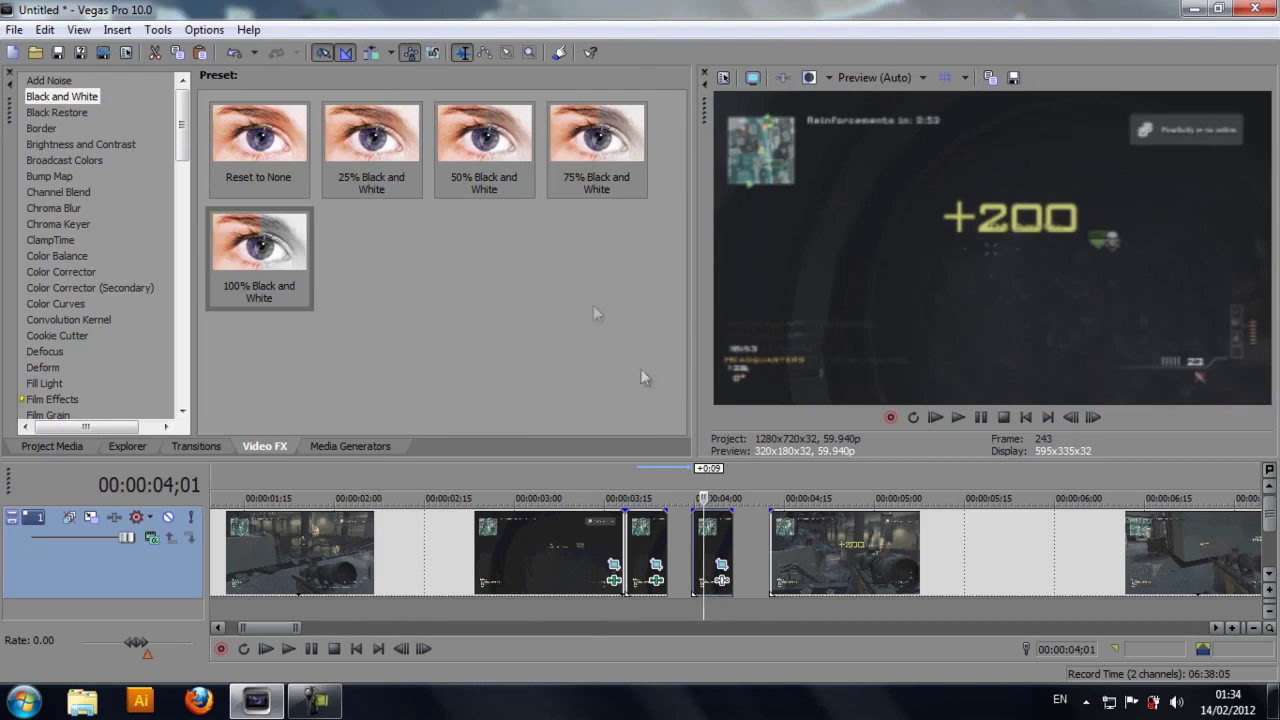
drag(826, 554, 786, 552)
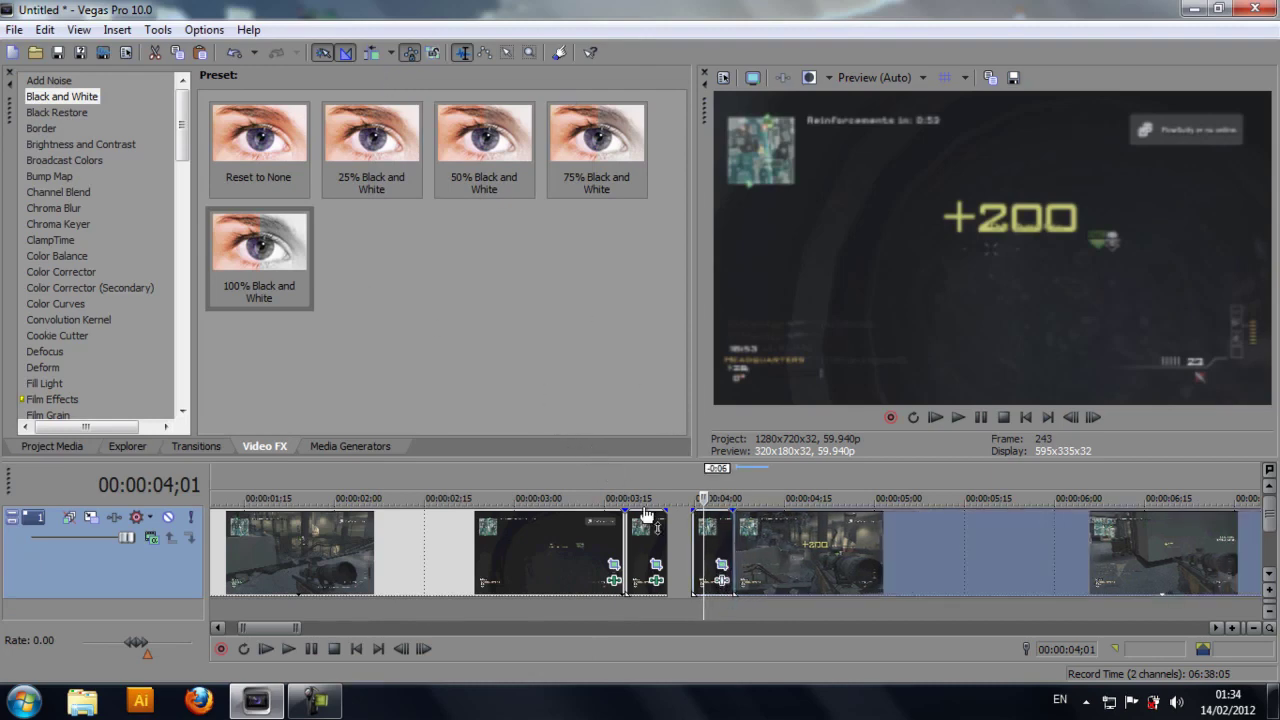
Apply Color Curves presets to the colour clip and overlap it with the greyscale clip.
scroll(120, 150, down, 2)
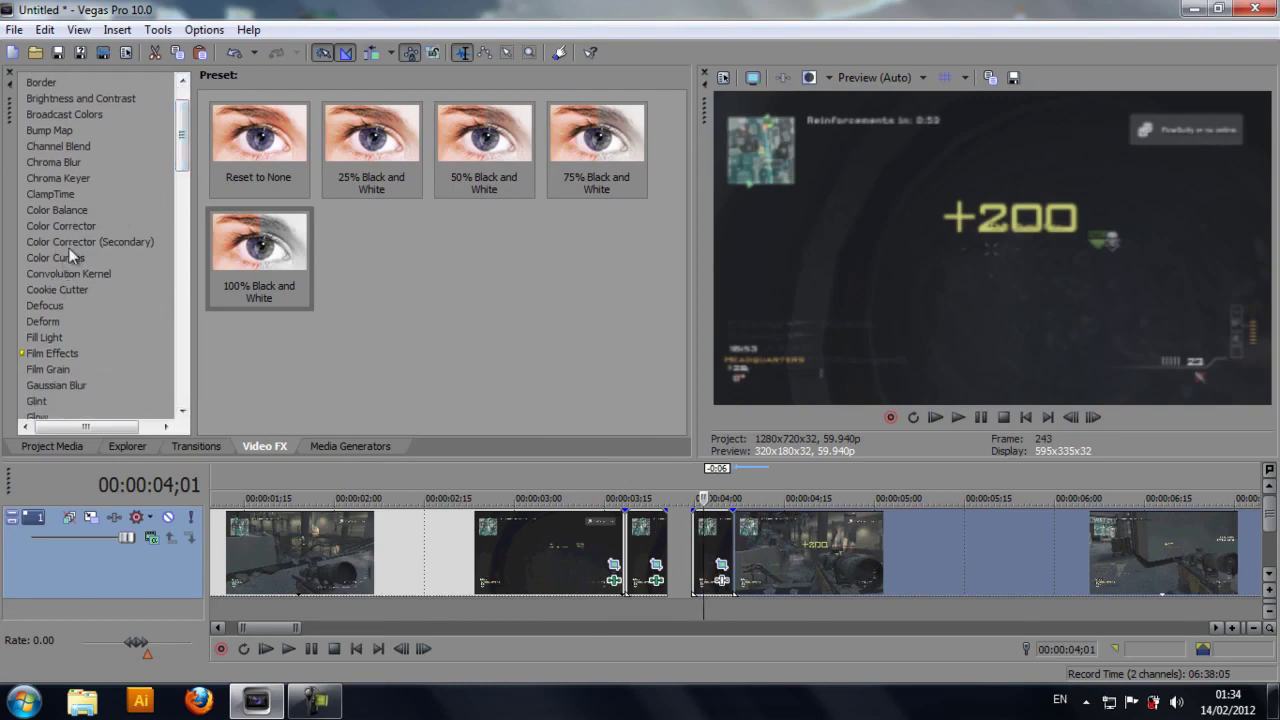
click(61, 259)
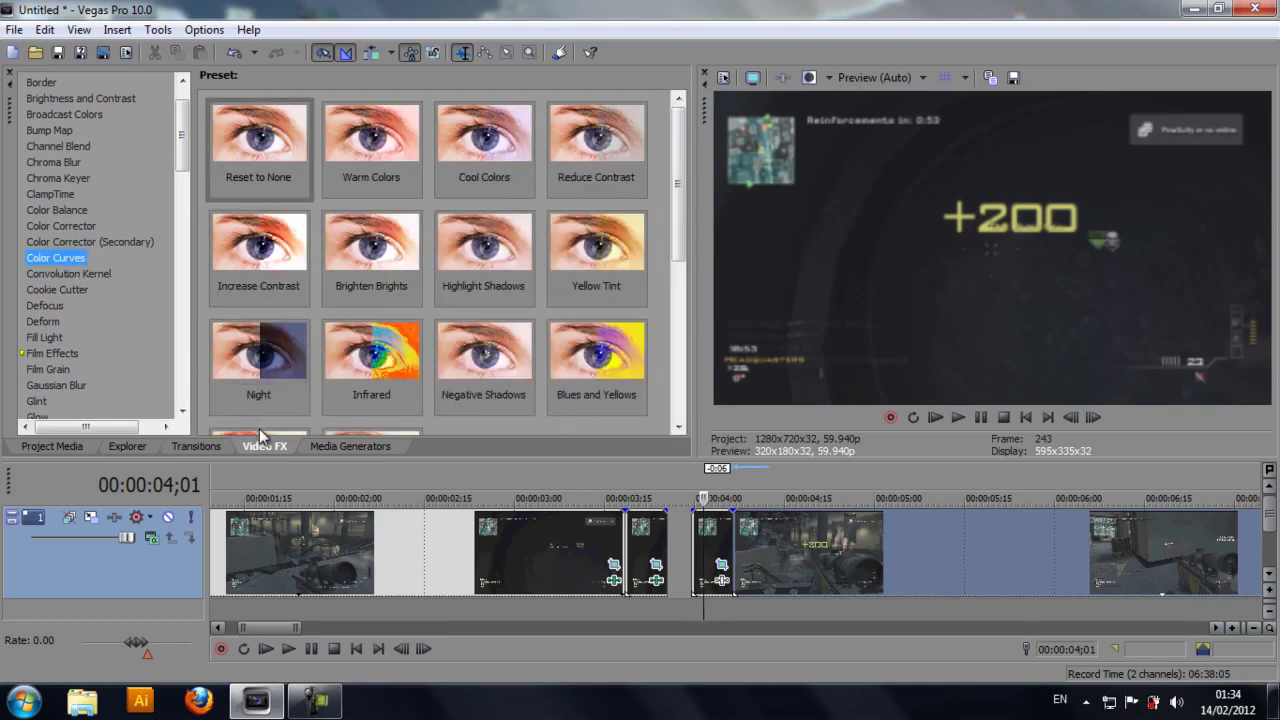
drag(260, 433, 711, 542)
click(572, 41)
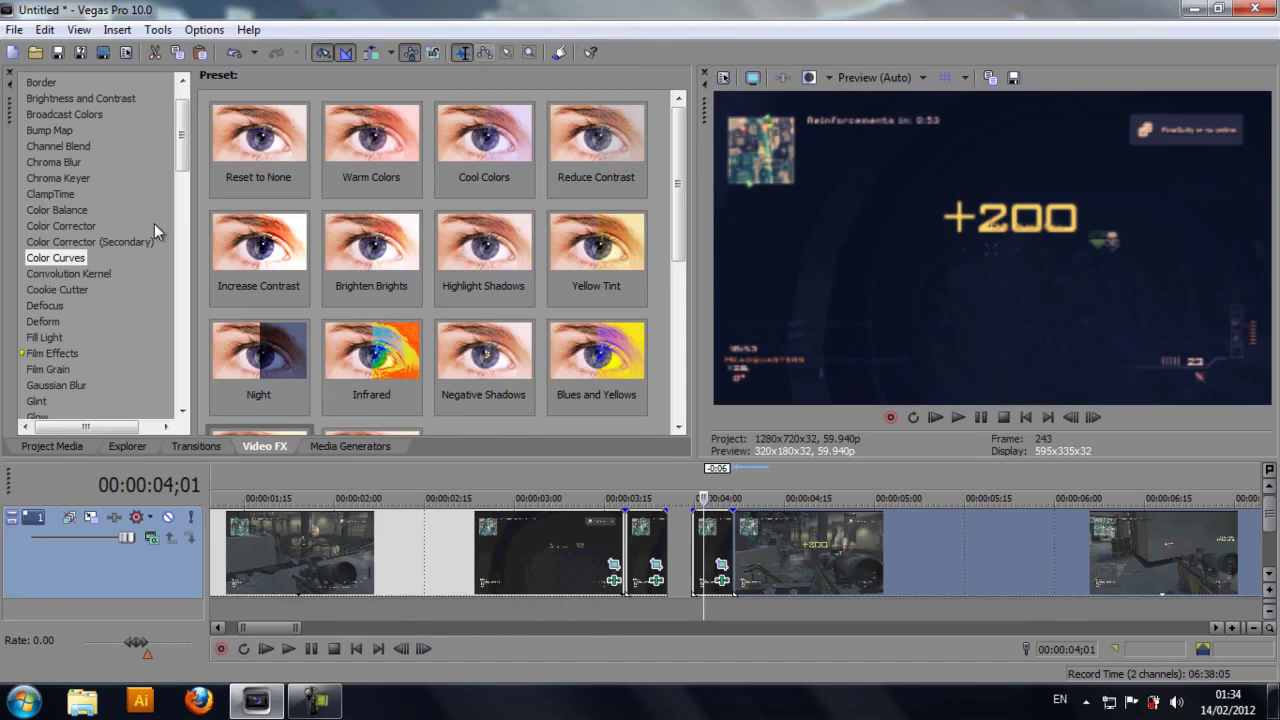
drag(266, 436, 869, 556)
click(572, 42)
drag(722, 541, 660, 534)
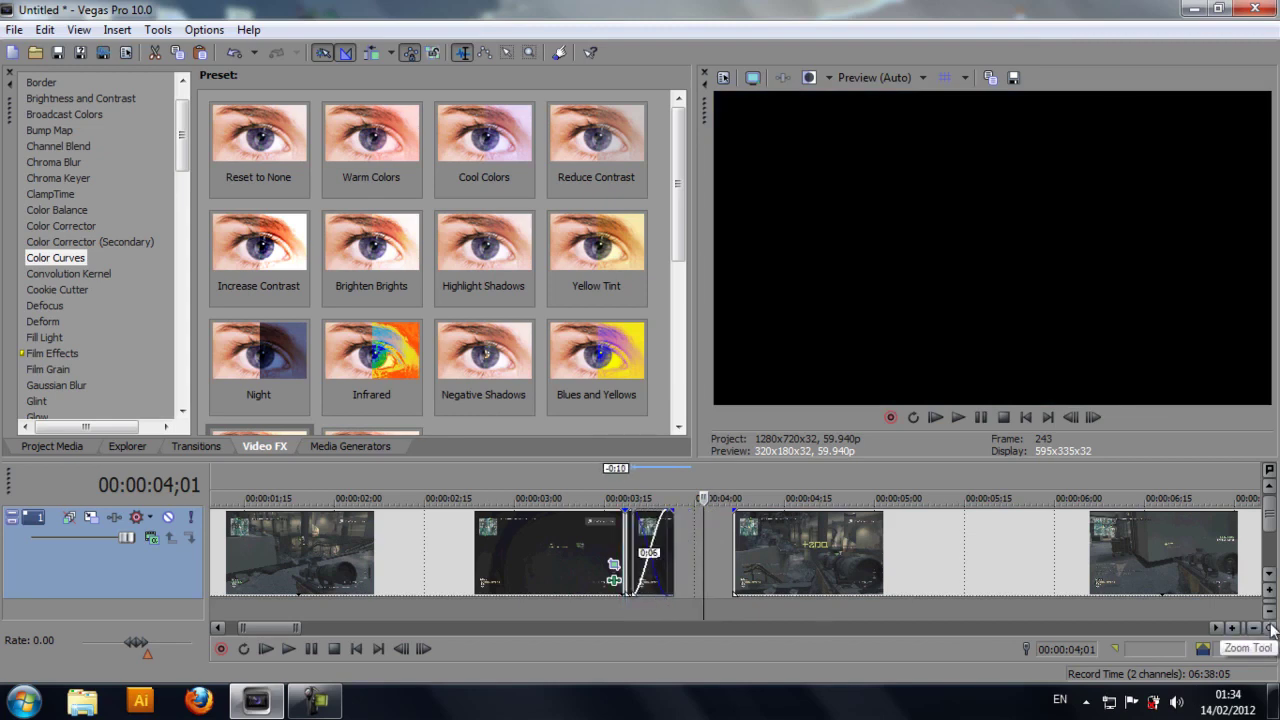
Zoom in on the overlap and nudge the crossfaded clip slightly earlier, keeping the 0:06 crossfade.
click(1270, 627)
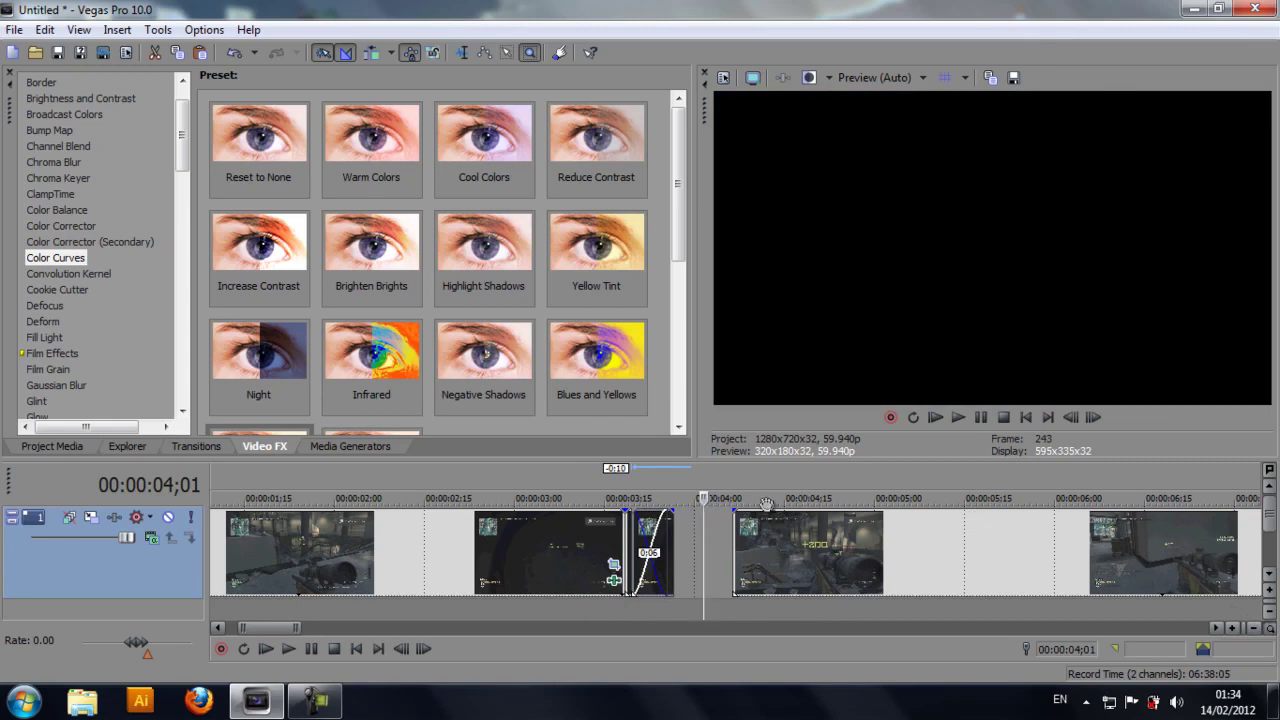
drag(758, 534, 538, 554)
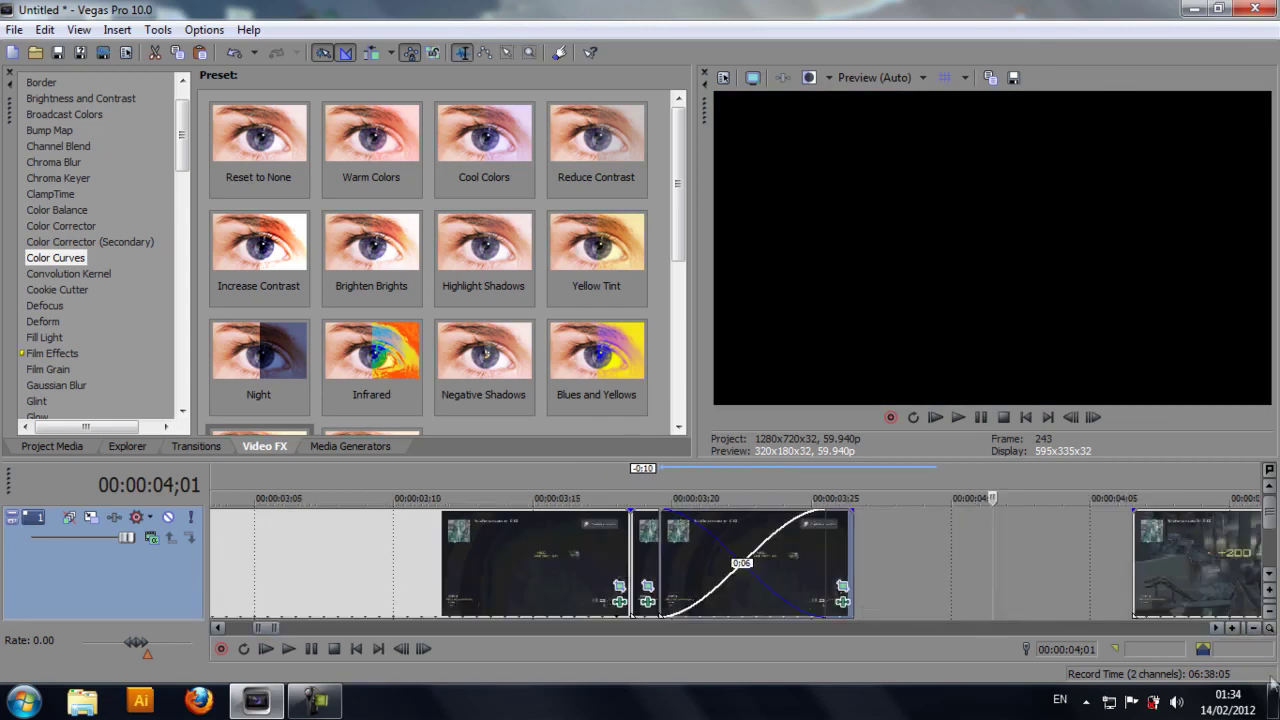
drag(836, 563, 814, 548)
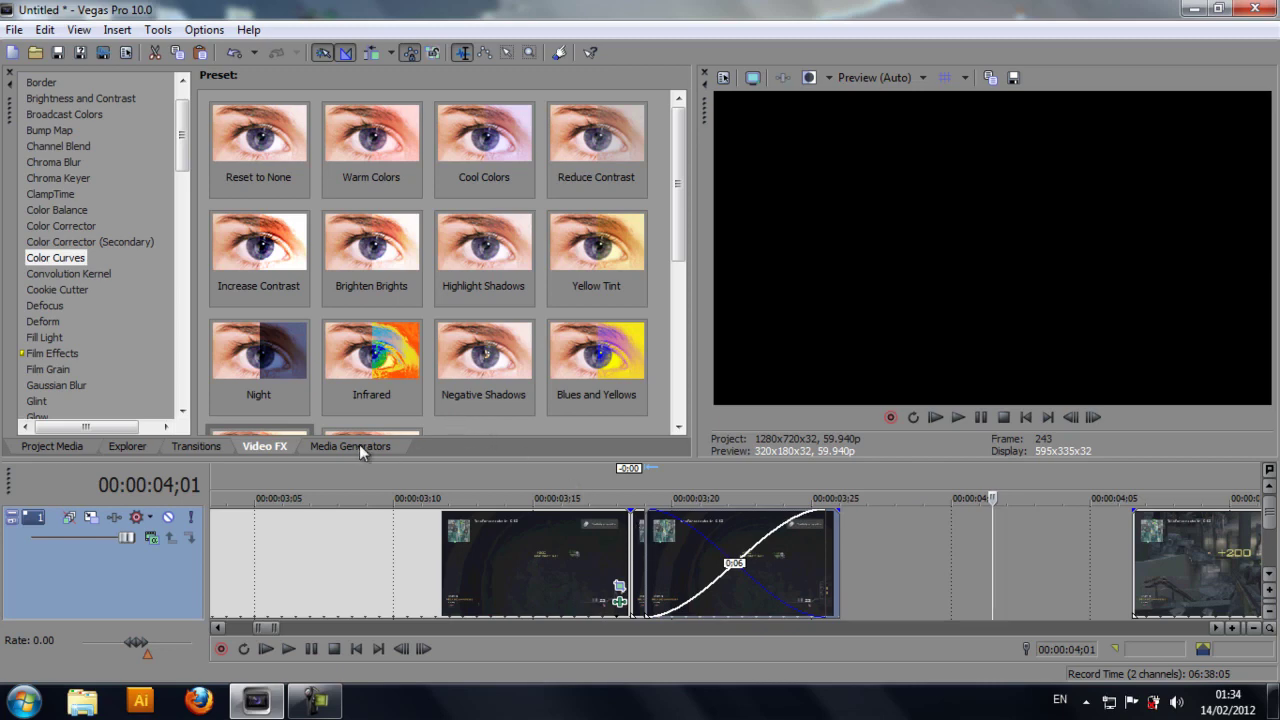
click(360, 450)
Drag the Color Gradient Elliptical Ring preset onto the timeline above the gameplay.
click(78, 29)
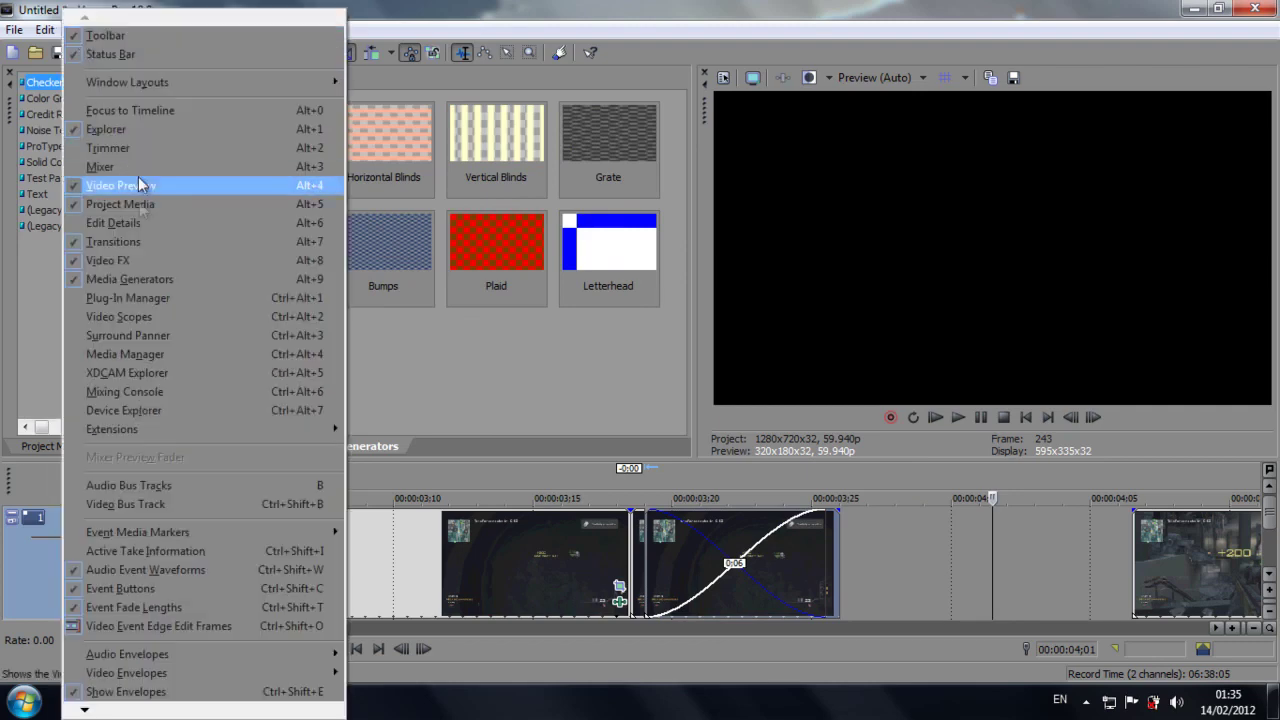
click(413, 387)
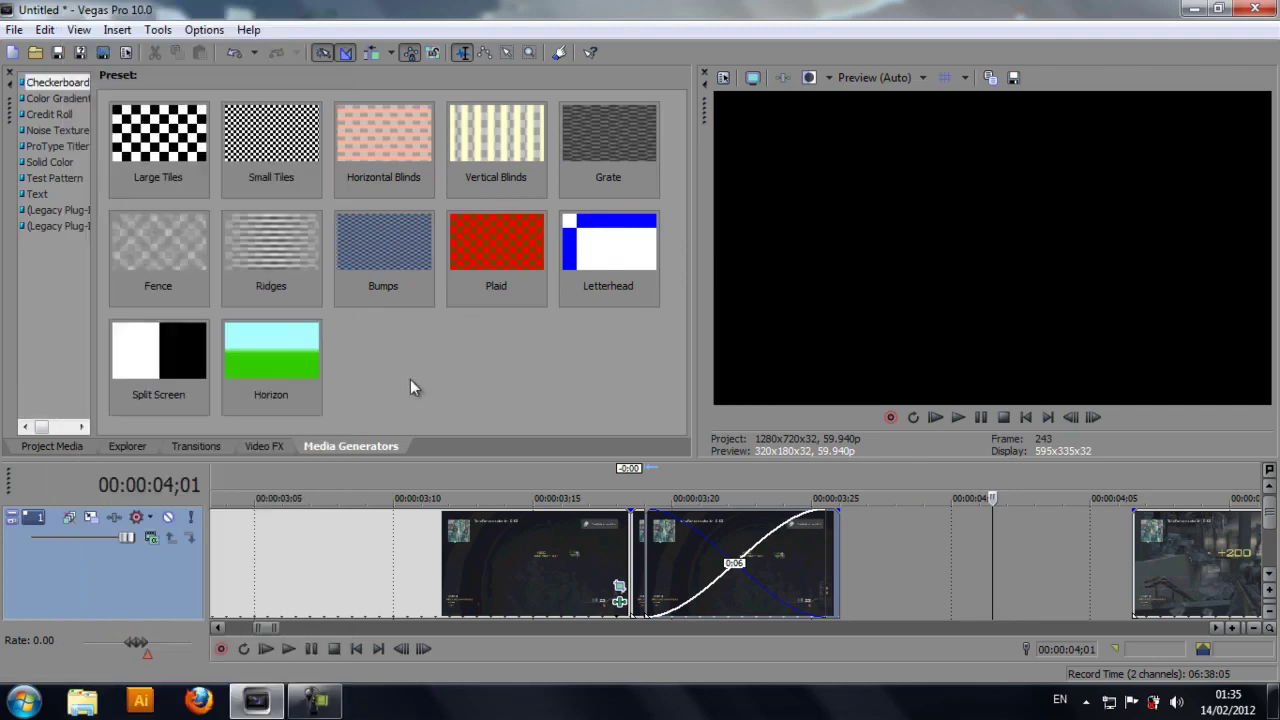
click(55, 98)
drag(180, 260, 636, 514)
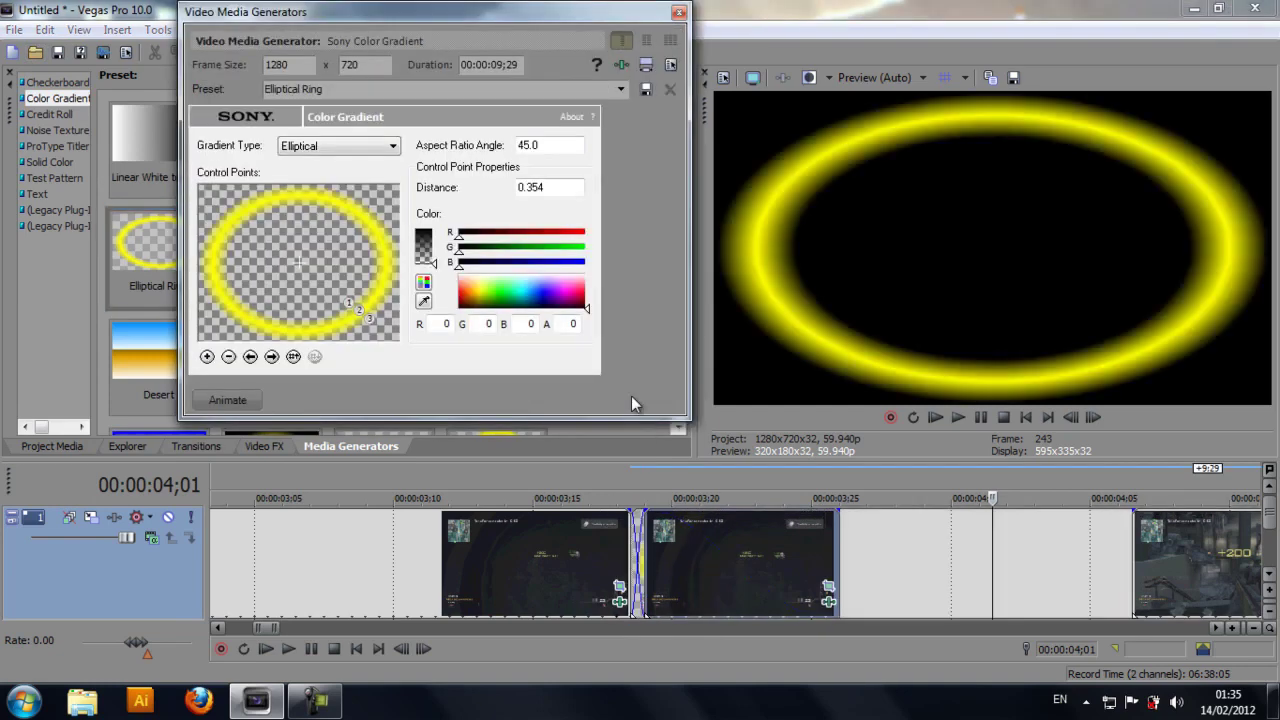
Delete the generator's video track by accident, then undo the deletion.
mouse_move(924, 570)
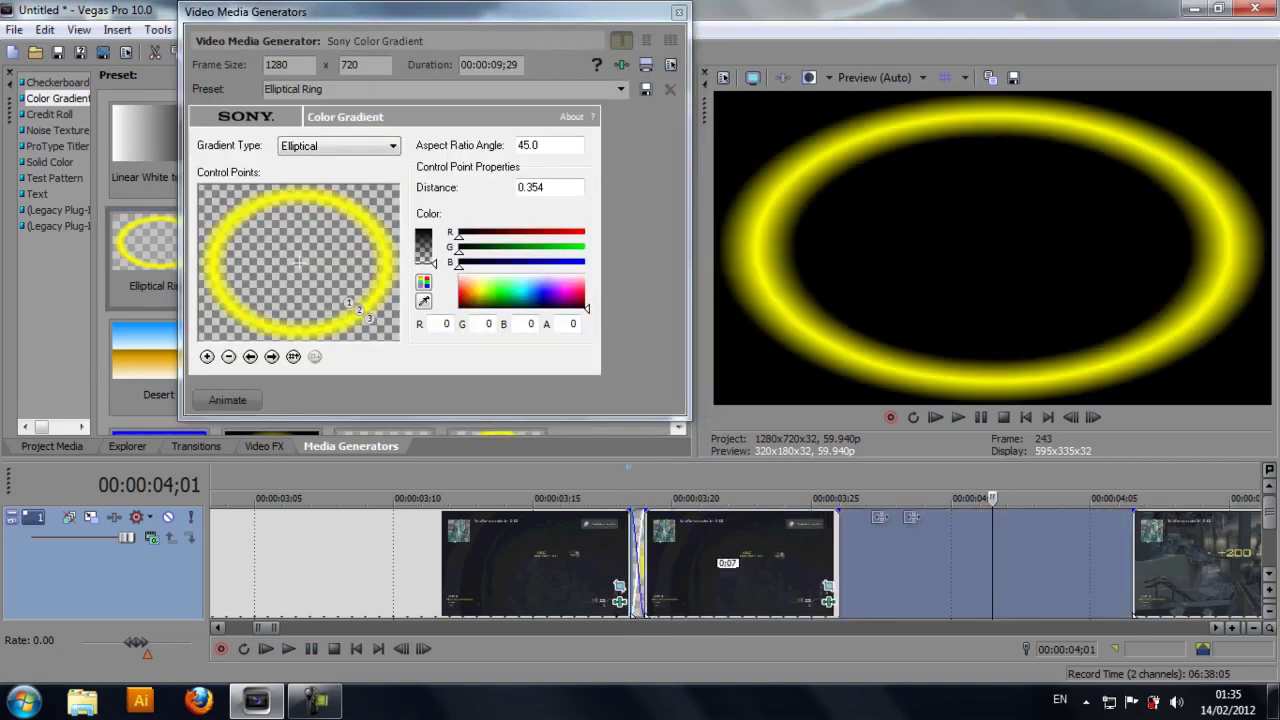
right_click(870, 610)
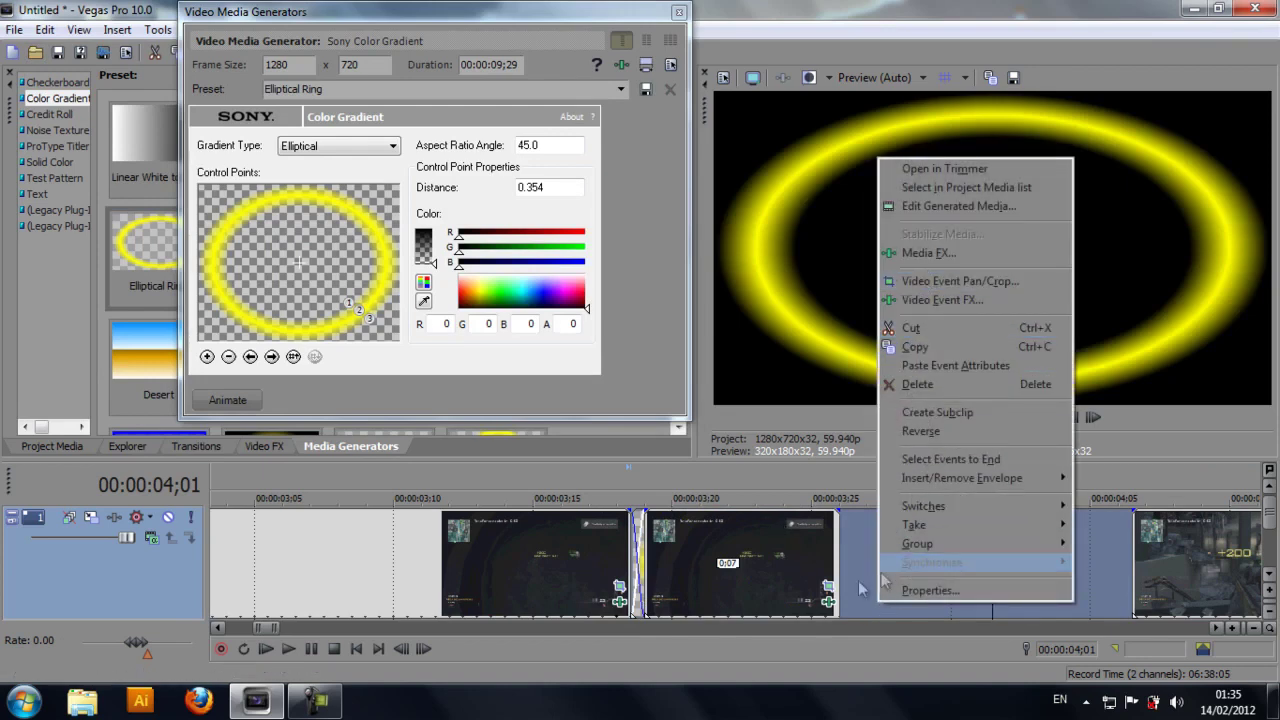
click(807, 632)
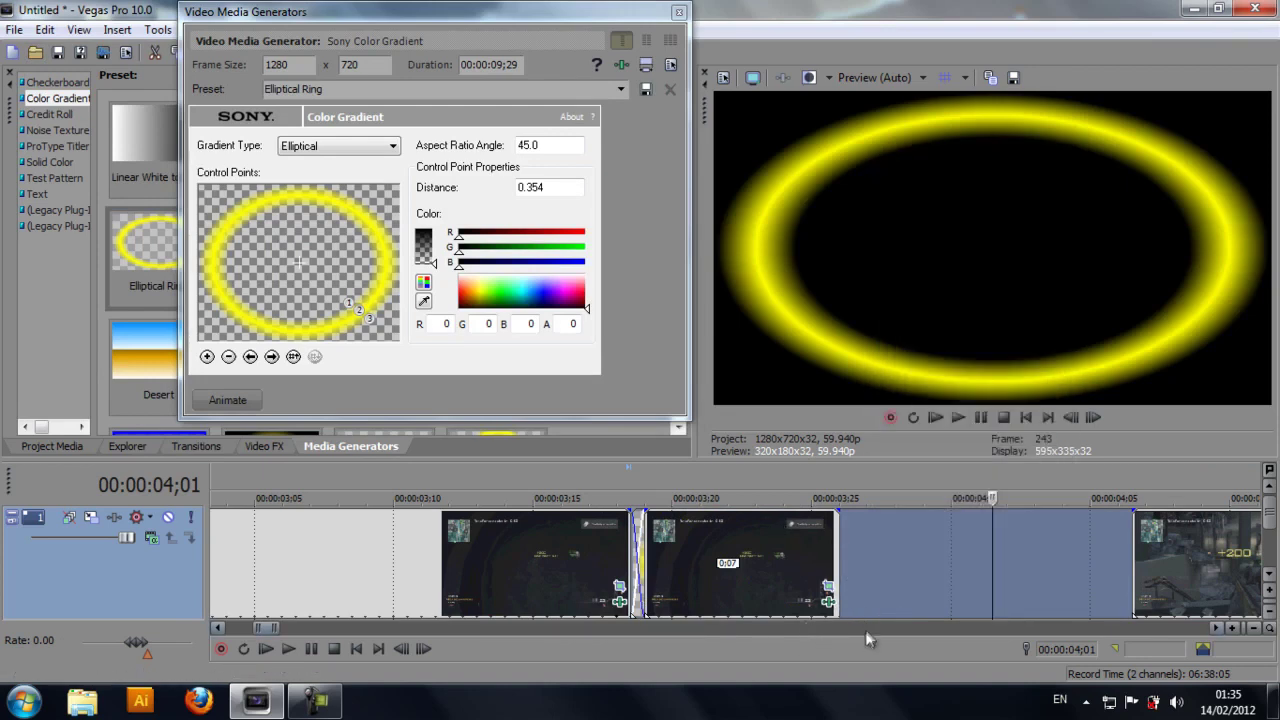
right_click(122, 592)
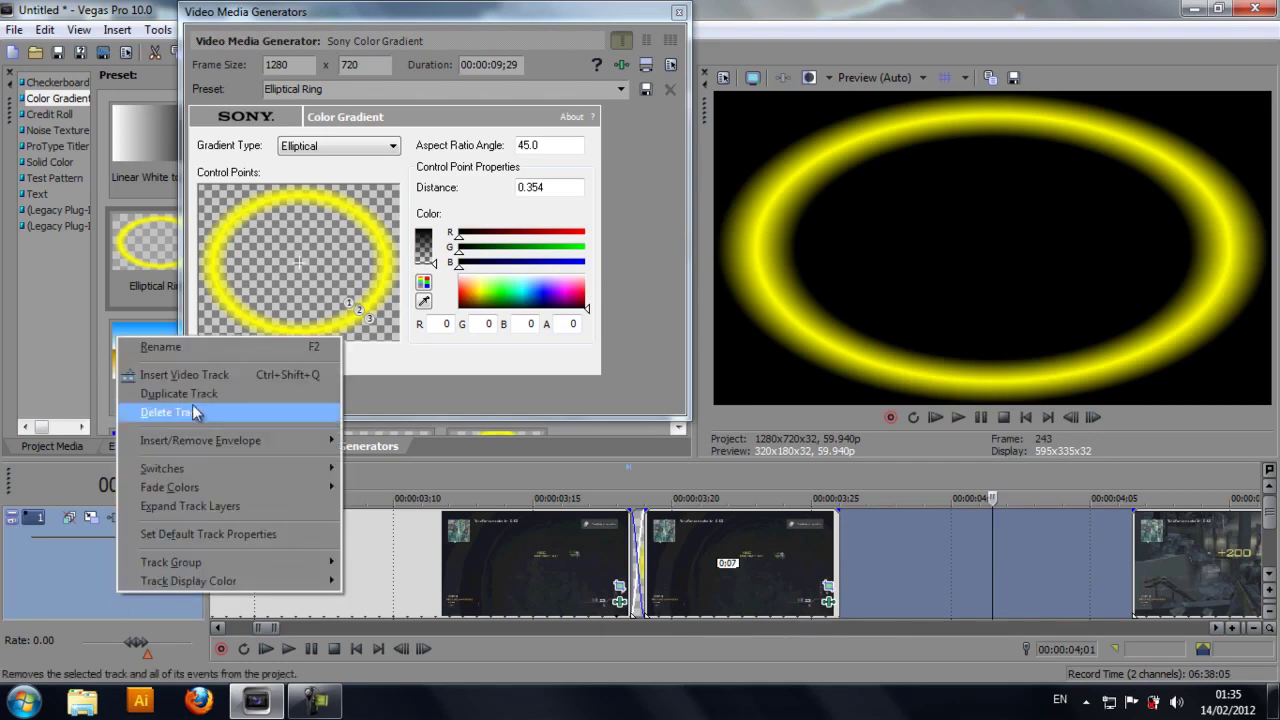
click(193, 412)
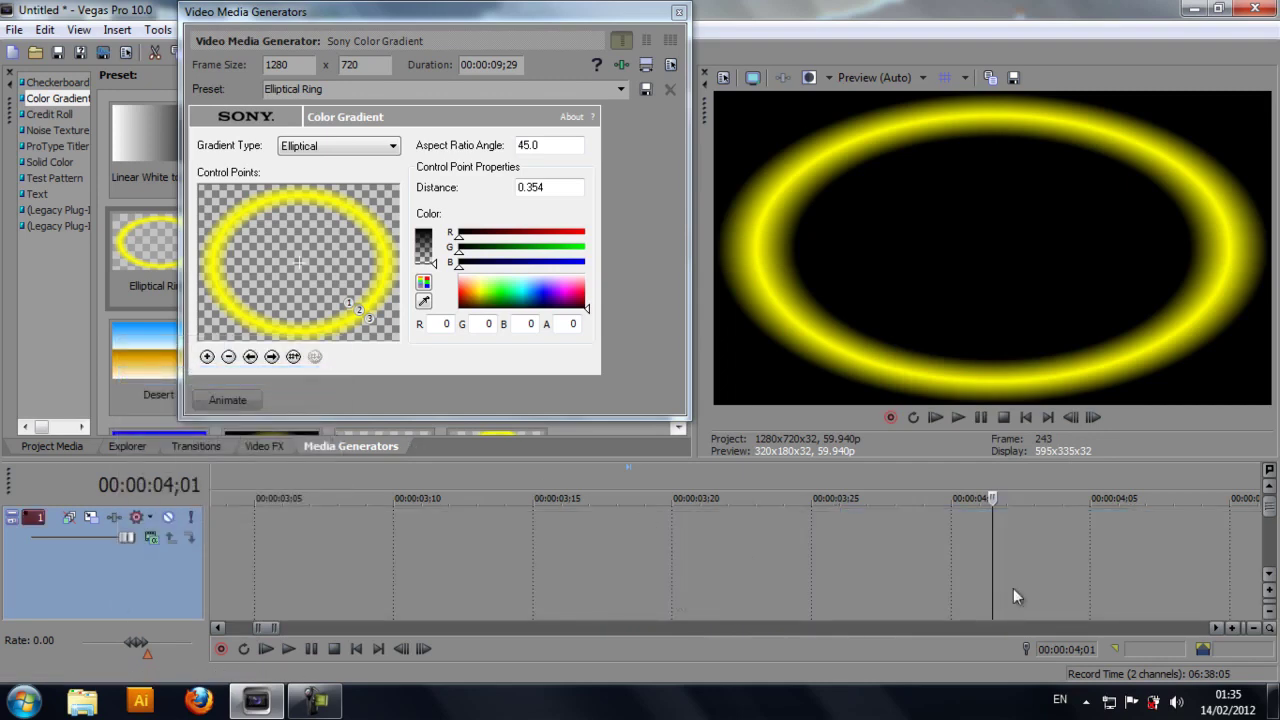
key(ctrl+z)
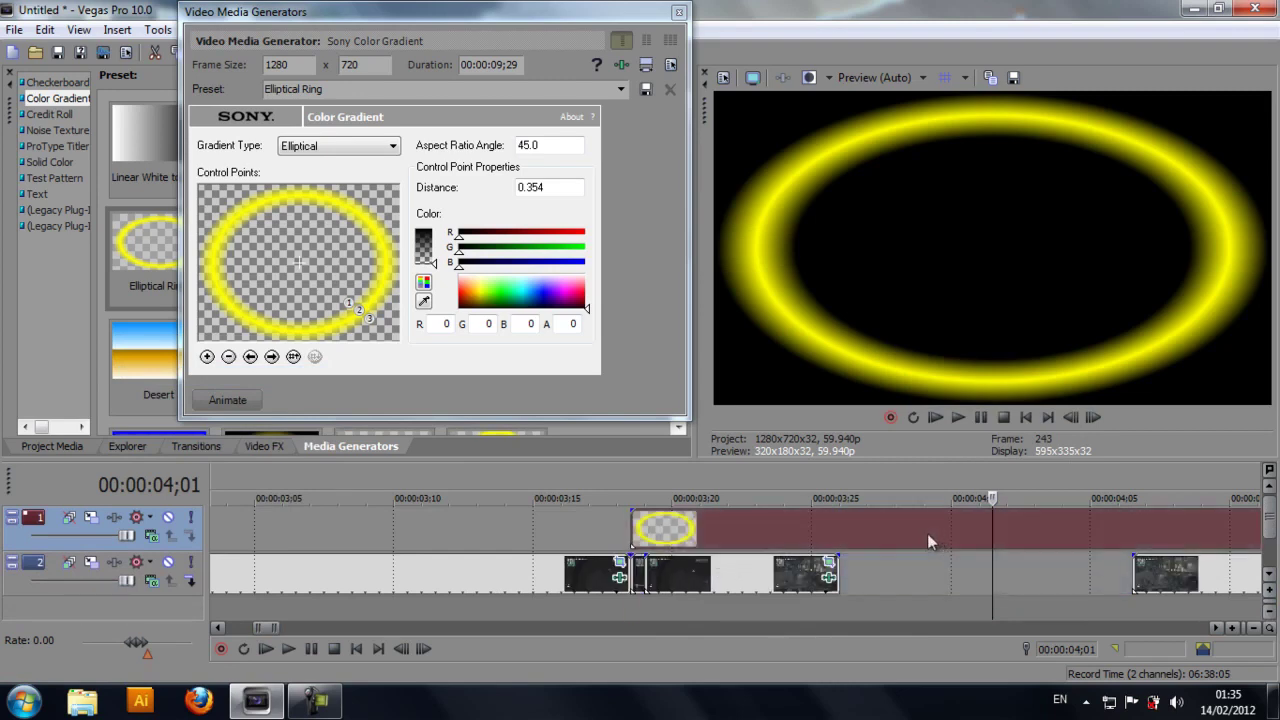
Close the gradient settings, move the ring event later, and park the playhead at 3;20.
click(679, 12)
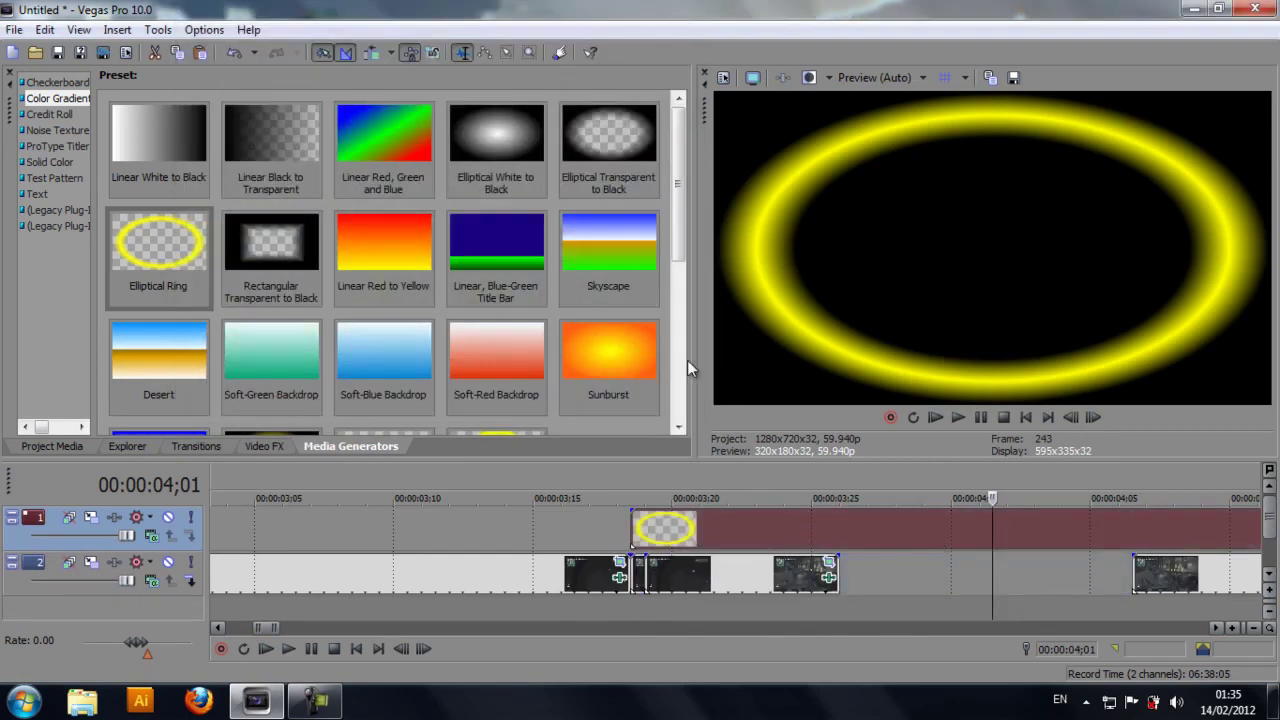
drag(672, 533, 919, 540)
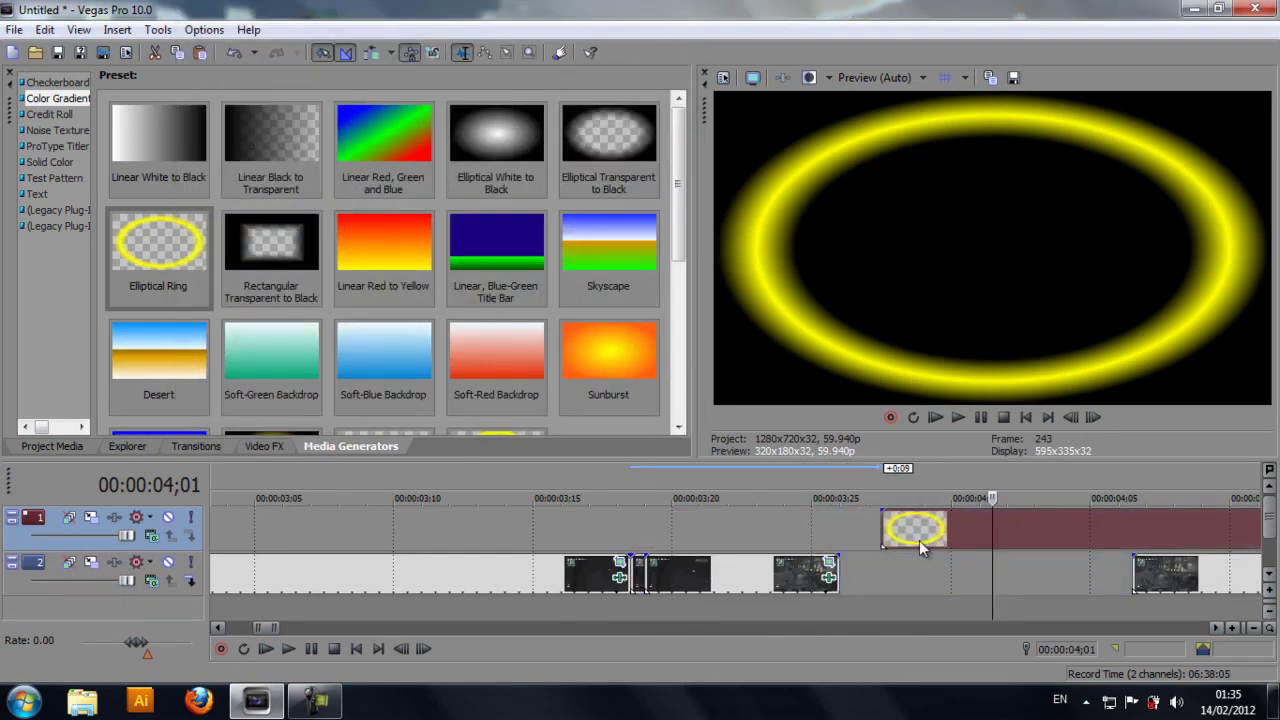
click(686, 578)
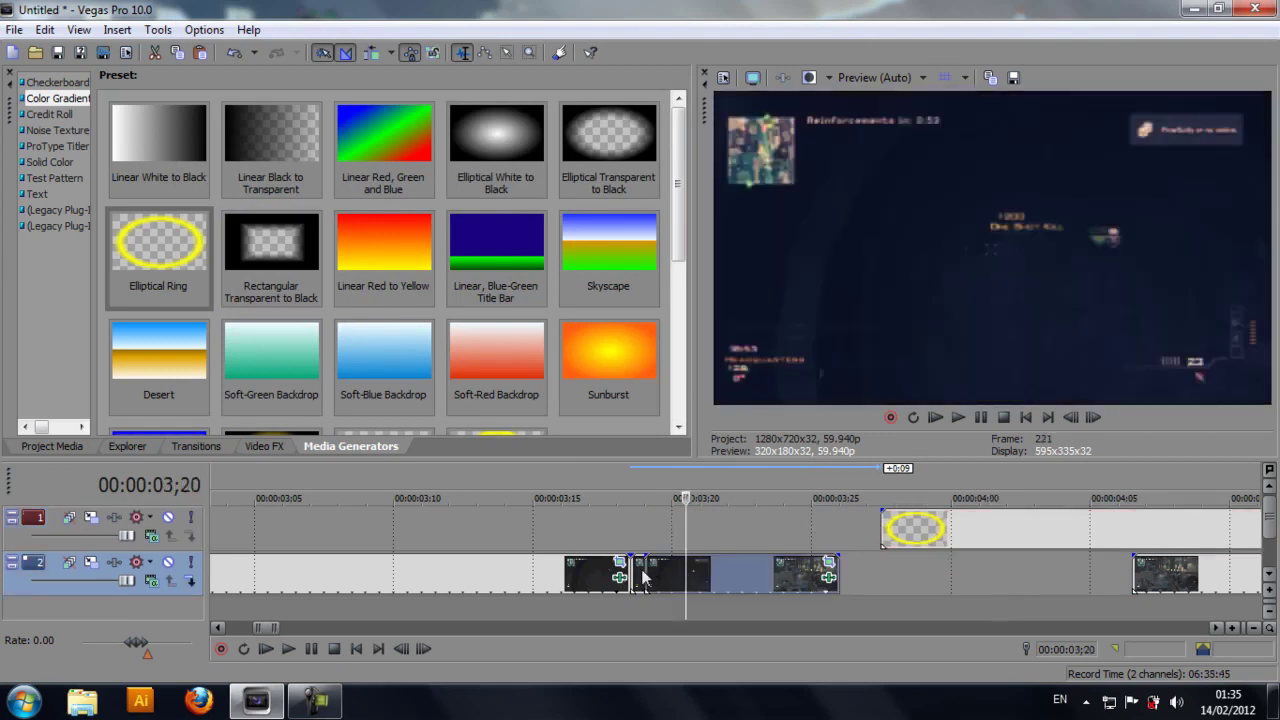
Keep the playhead at 3;20 and bring up the Gradient Wipe transition presets.
click(641, 579)
key(ctrl+z)
click(258, 450)
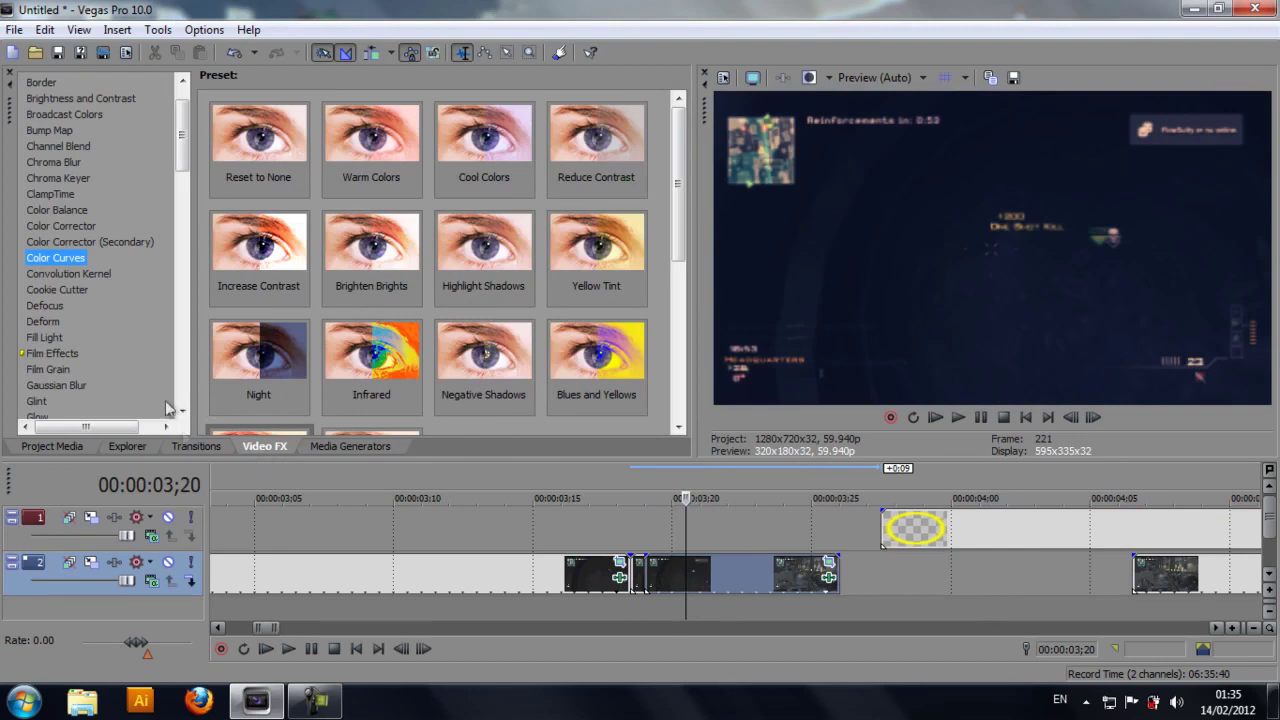
click(186, 446)
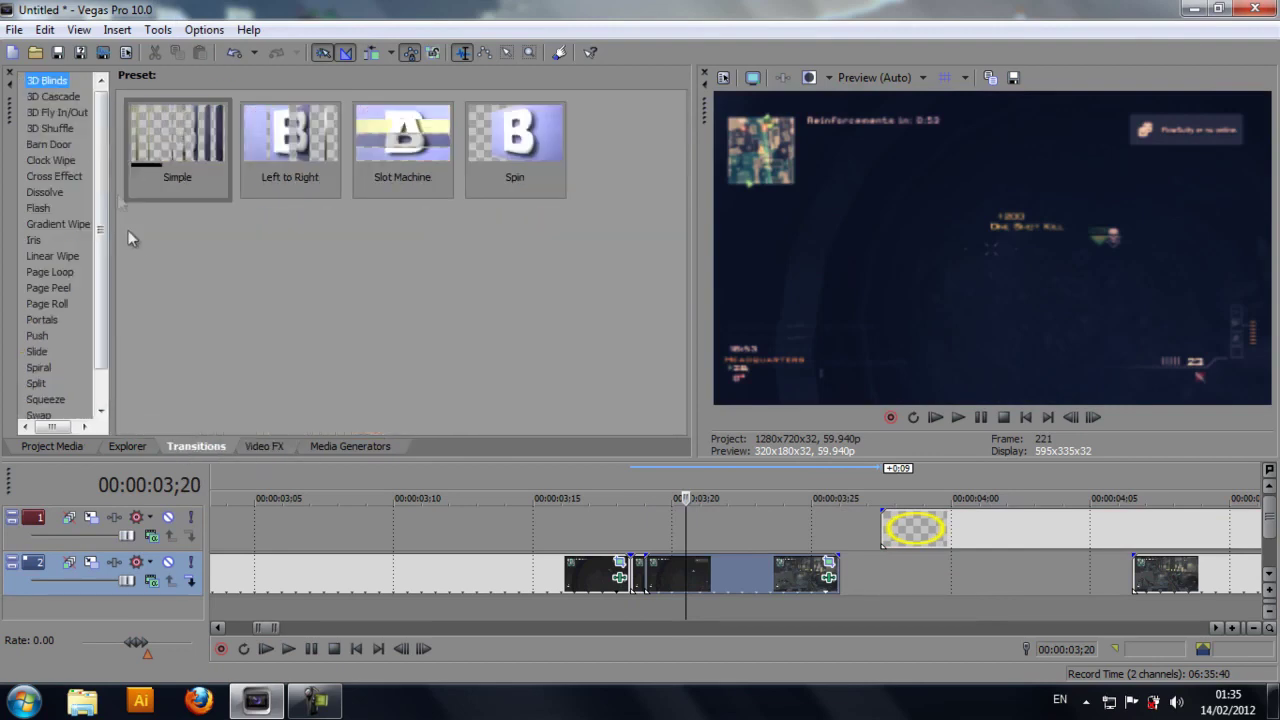
click(51, 224)
scroll(600, 300, down, 3)
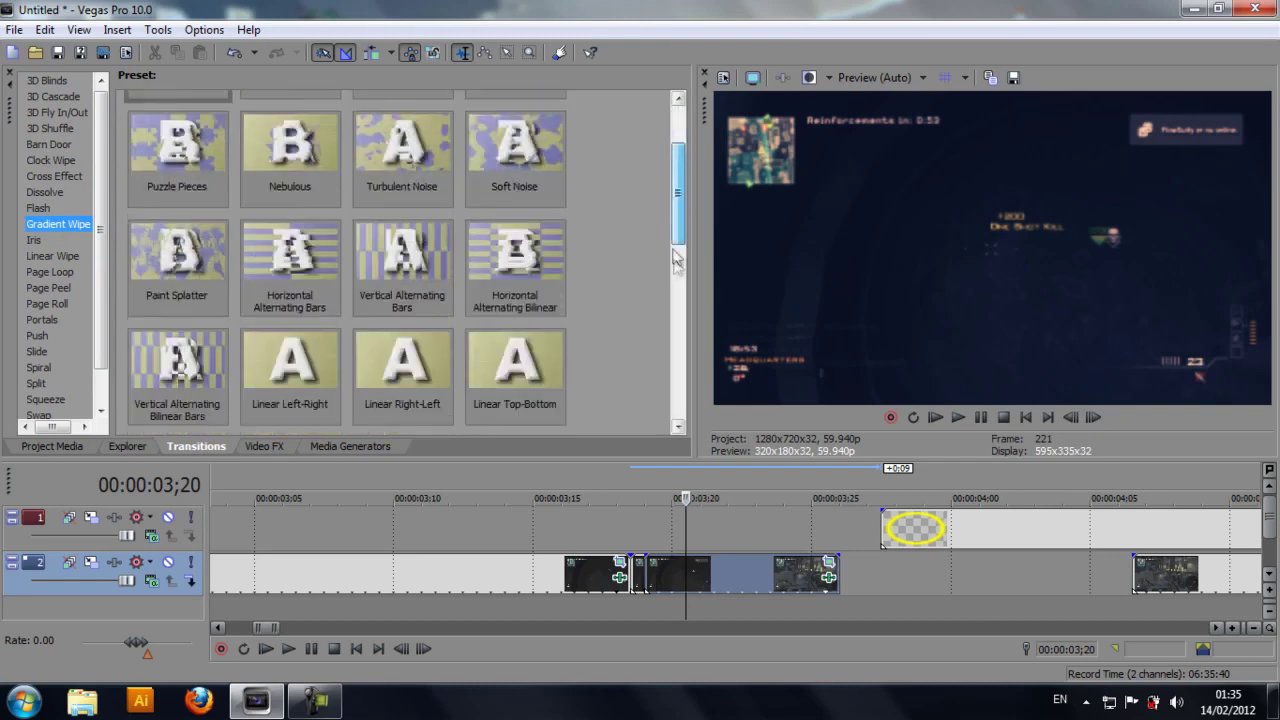
Replace the clip crossfade with the Circle Out Gradient Wipe and align the ring event to it.
drag(508, 350, 700, 582)
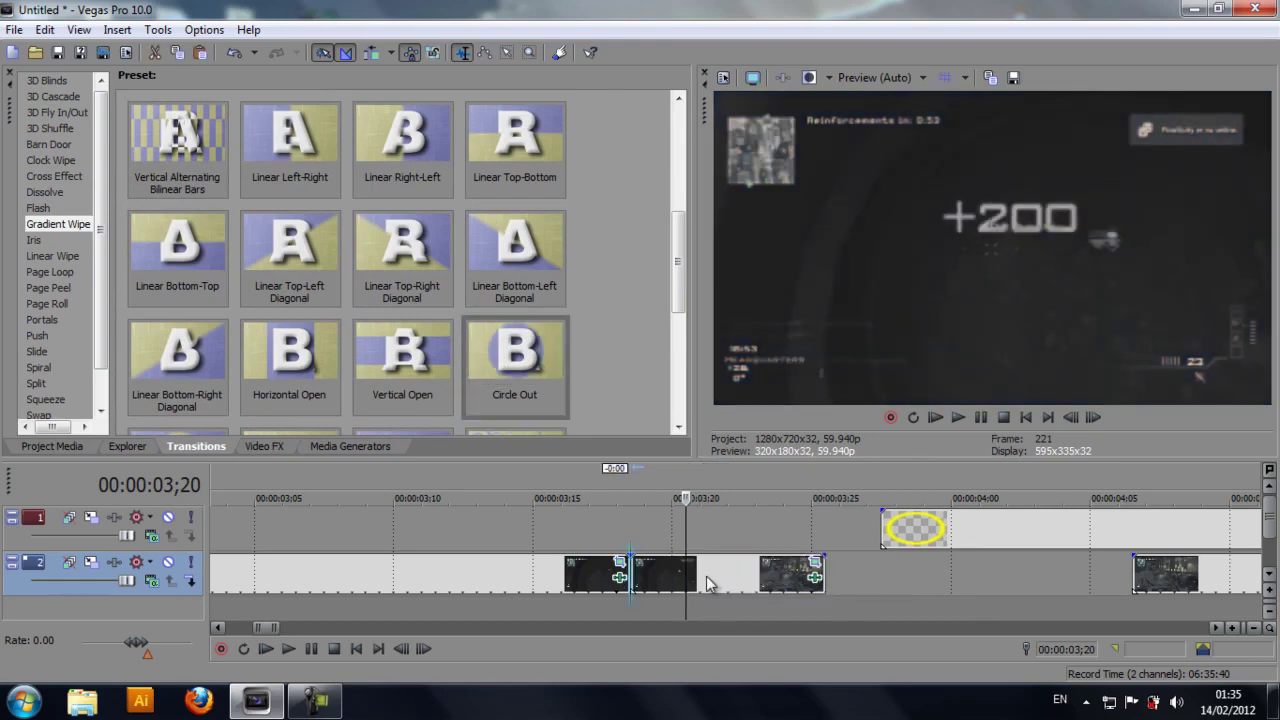
drag(515, 350, 701, 580)
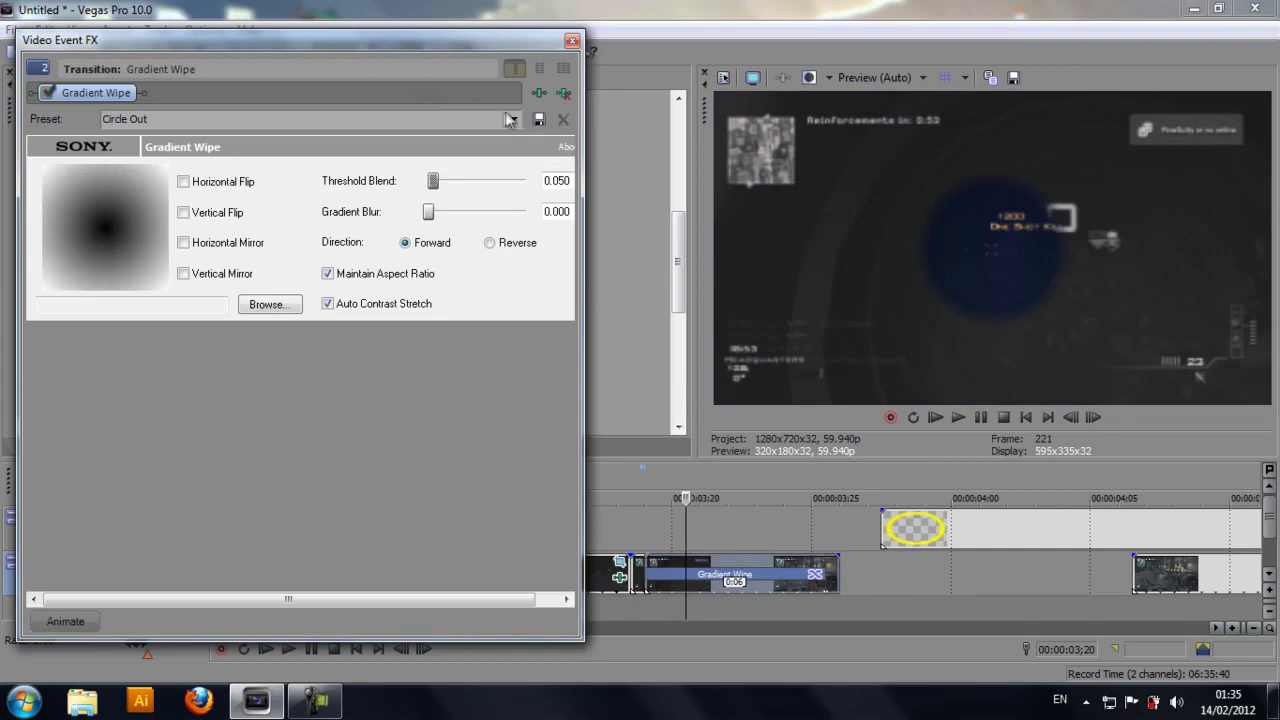
click(572, 41)
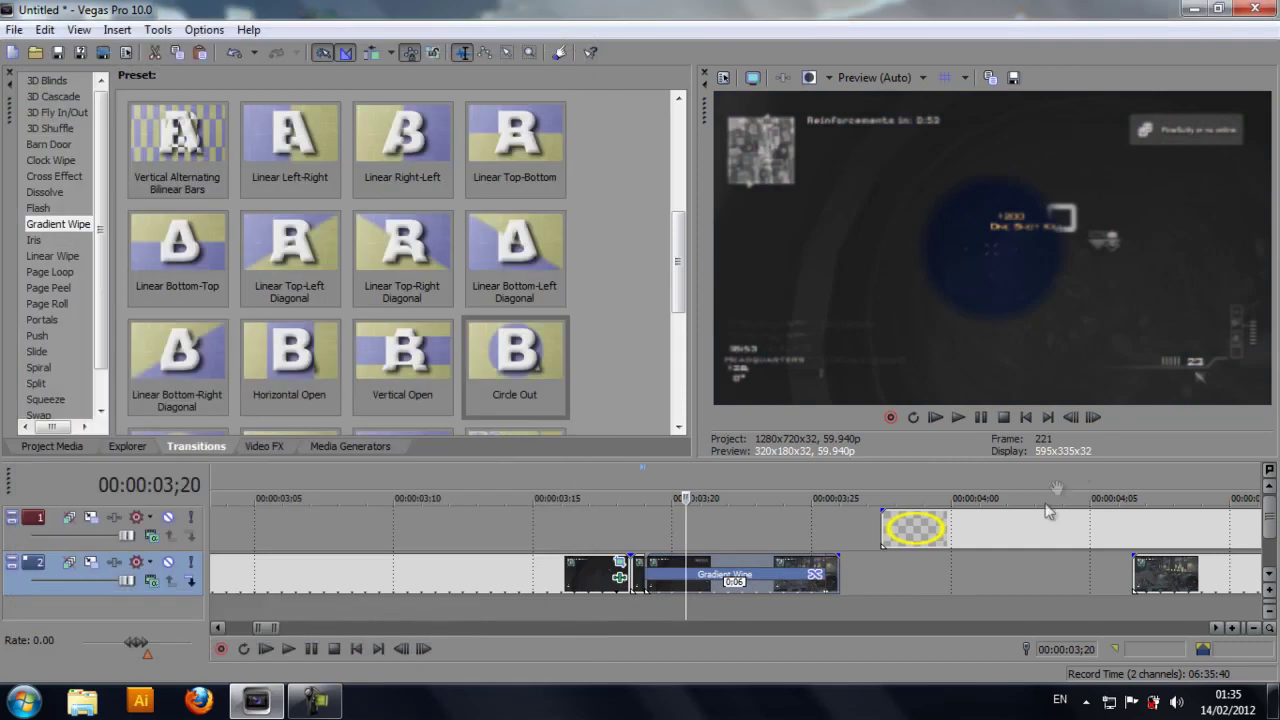
drag(966, 524, 714, 512)
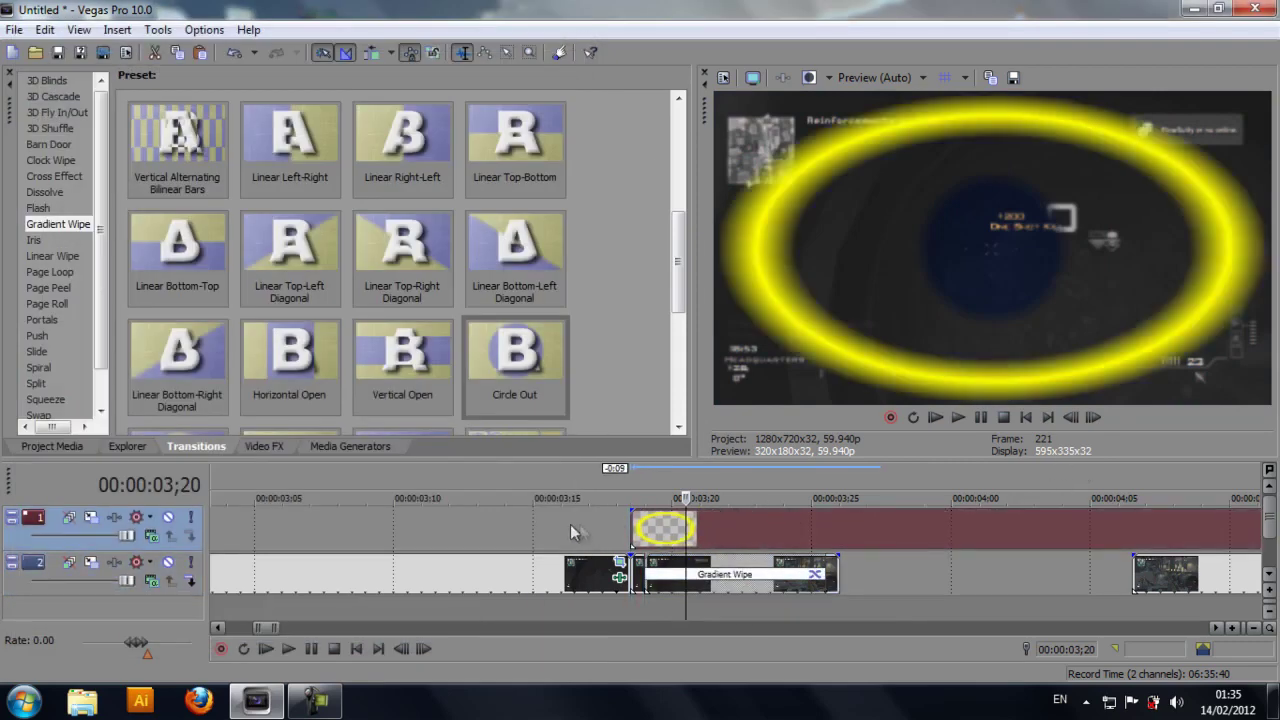
Delete the part of the ring event that runs past the wipe's end.
click(844, 549)
click(866, 540)
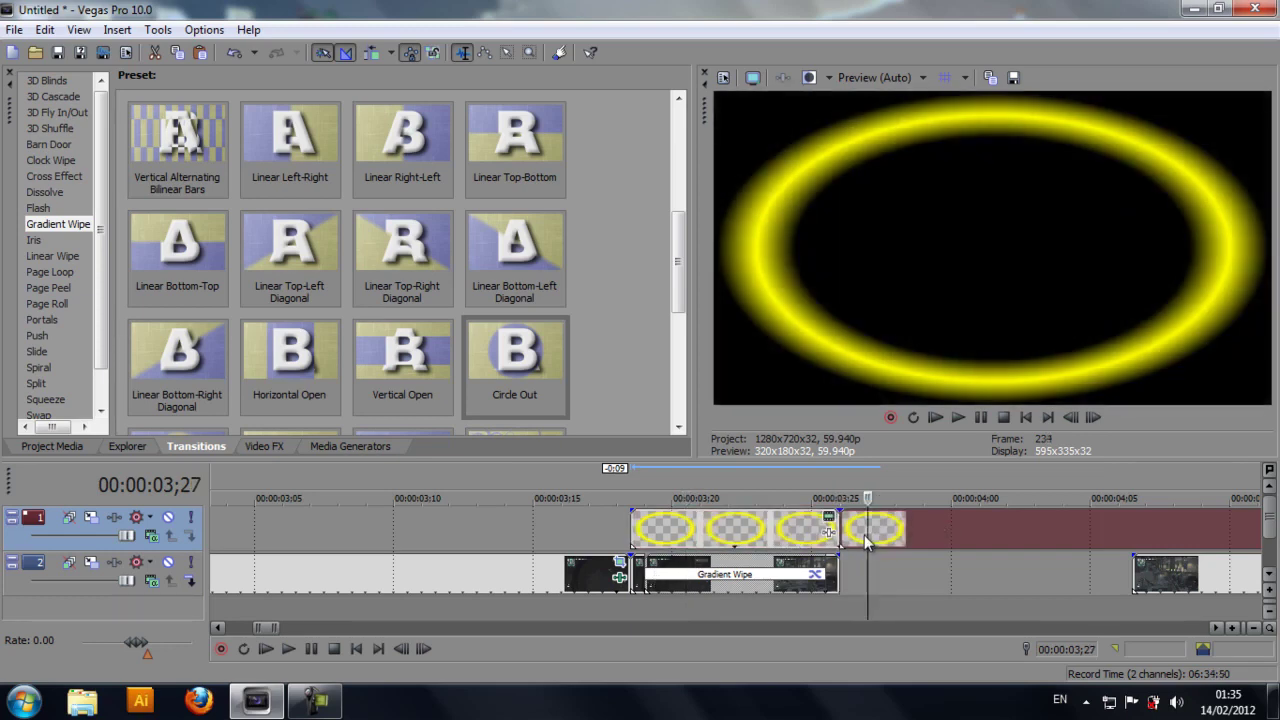
key(Delete)
Slide the next clip left to close the gap, then open the ring's generator settings at 3;21.
drag(1176, 587, 878, 585)
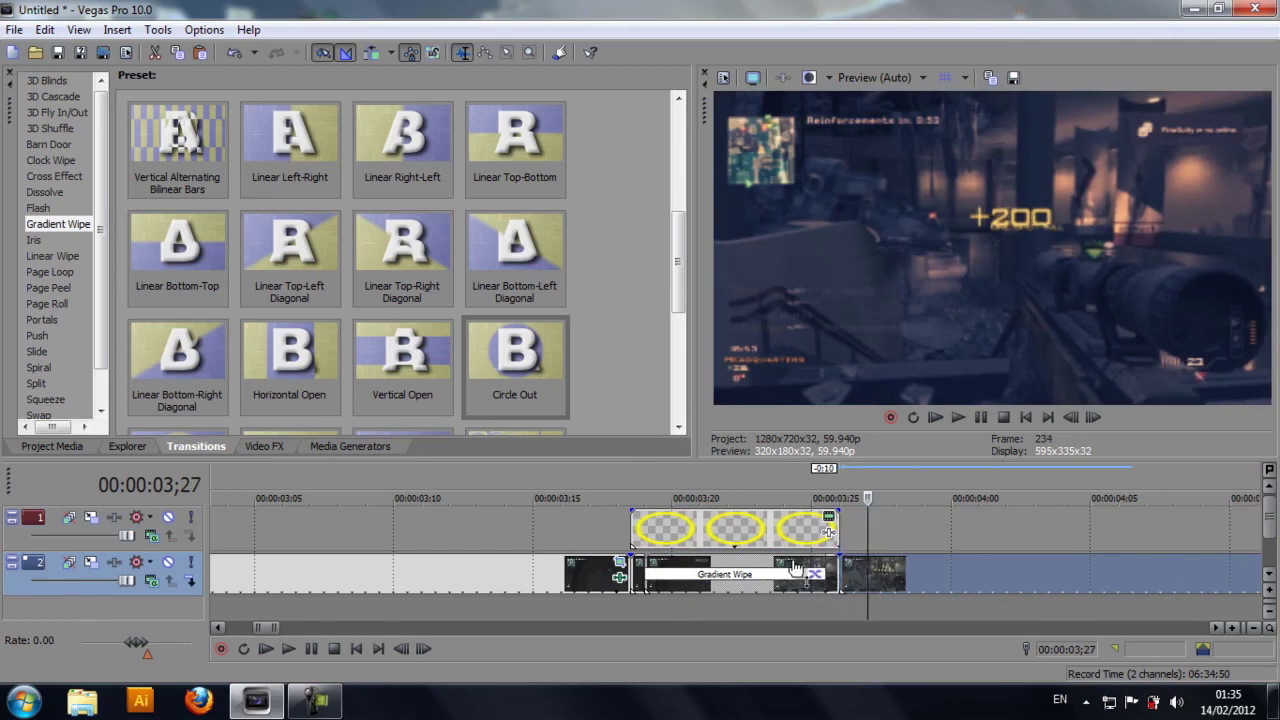
click(700, 540)
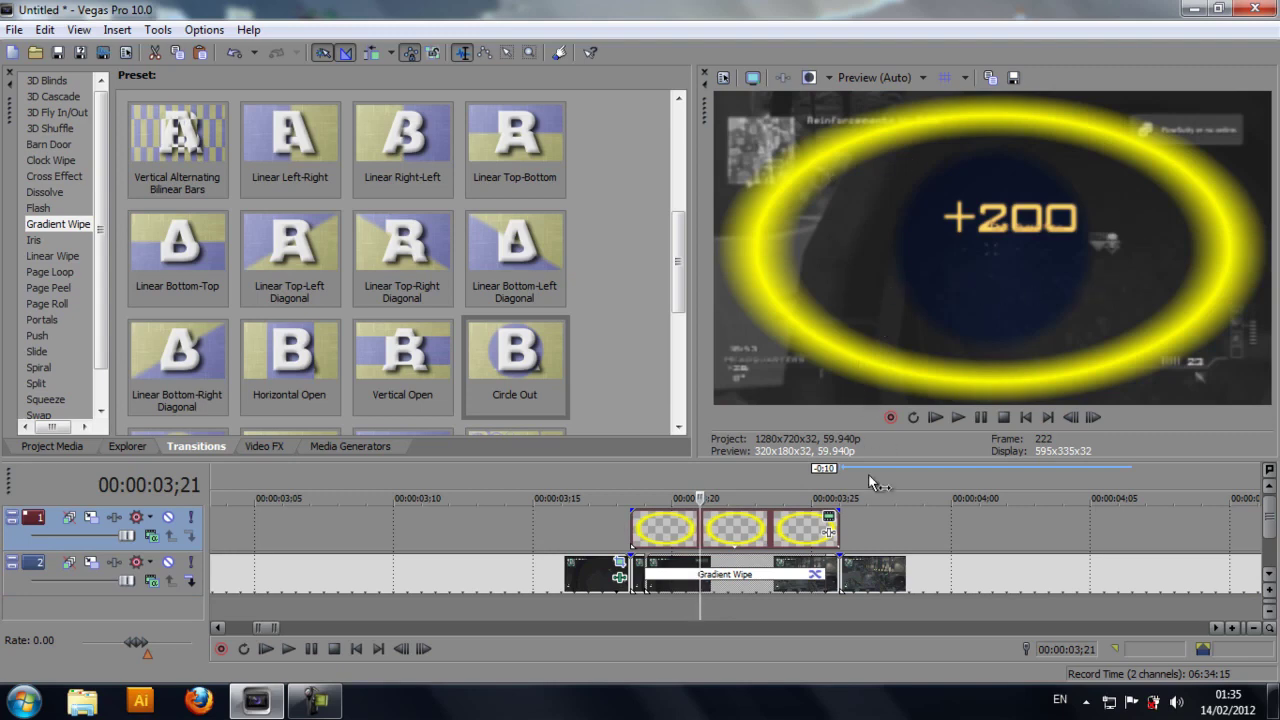
click(828, 518)
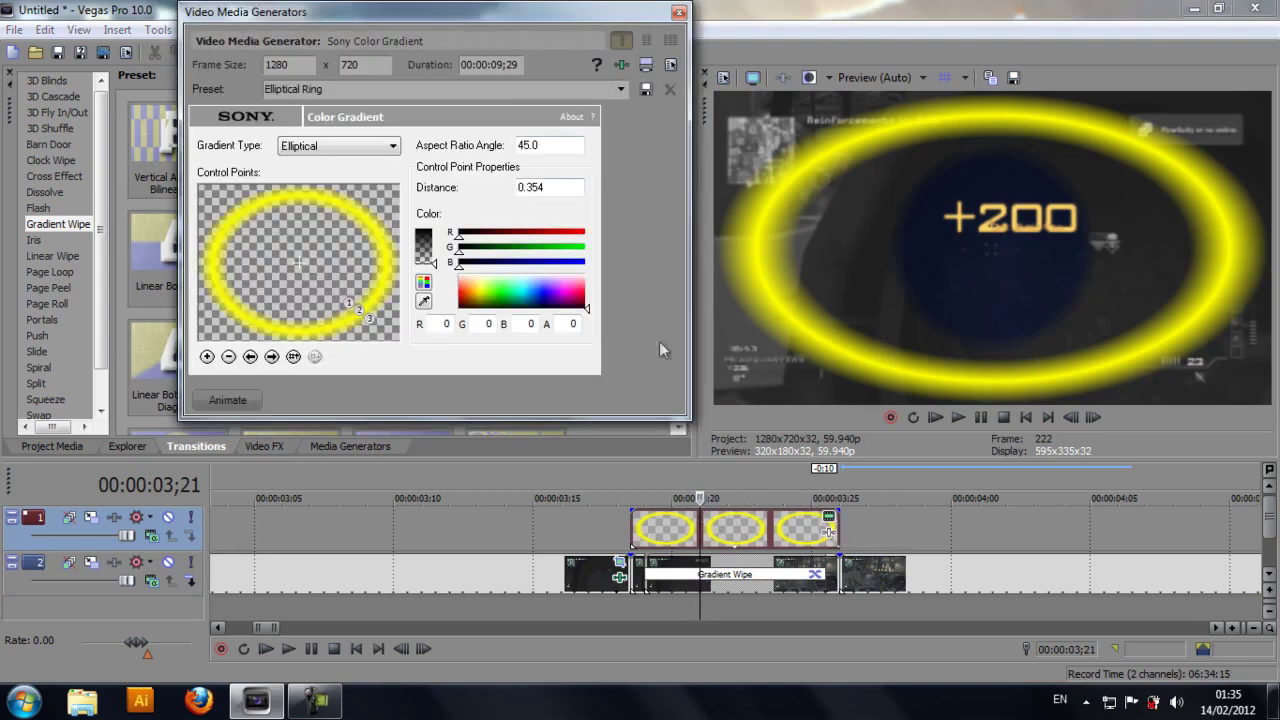
Switch the ring gradient to the Waterdrop Effect preset, adjust Aspect Ratio Angle and Distance, and close.
click(621, 89)
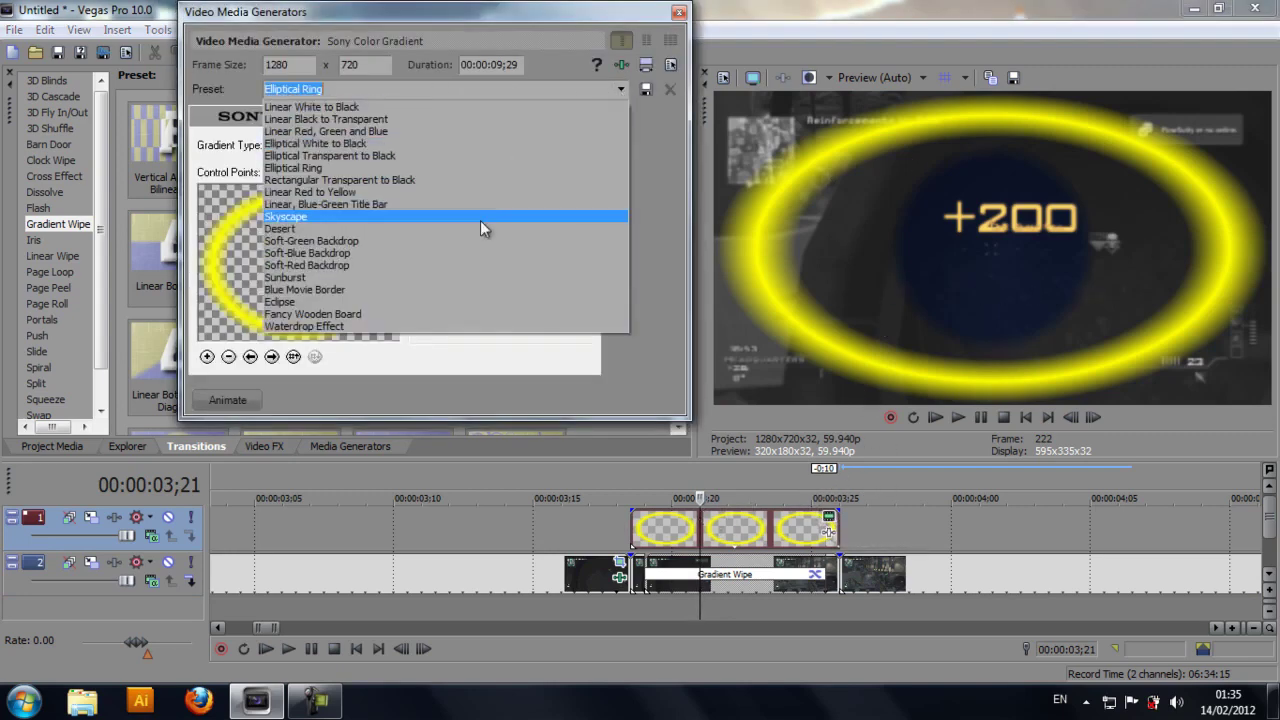
click(327, 327)
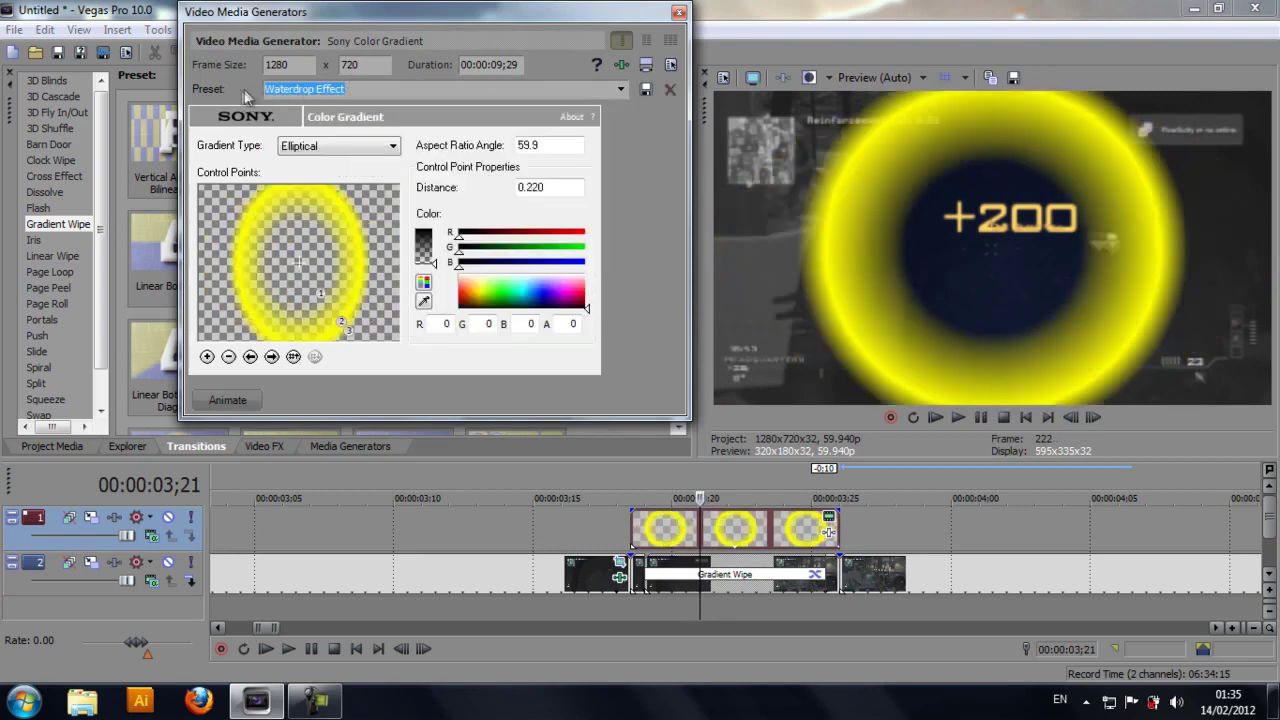
drag(560, 147, 508, 148)
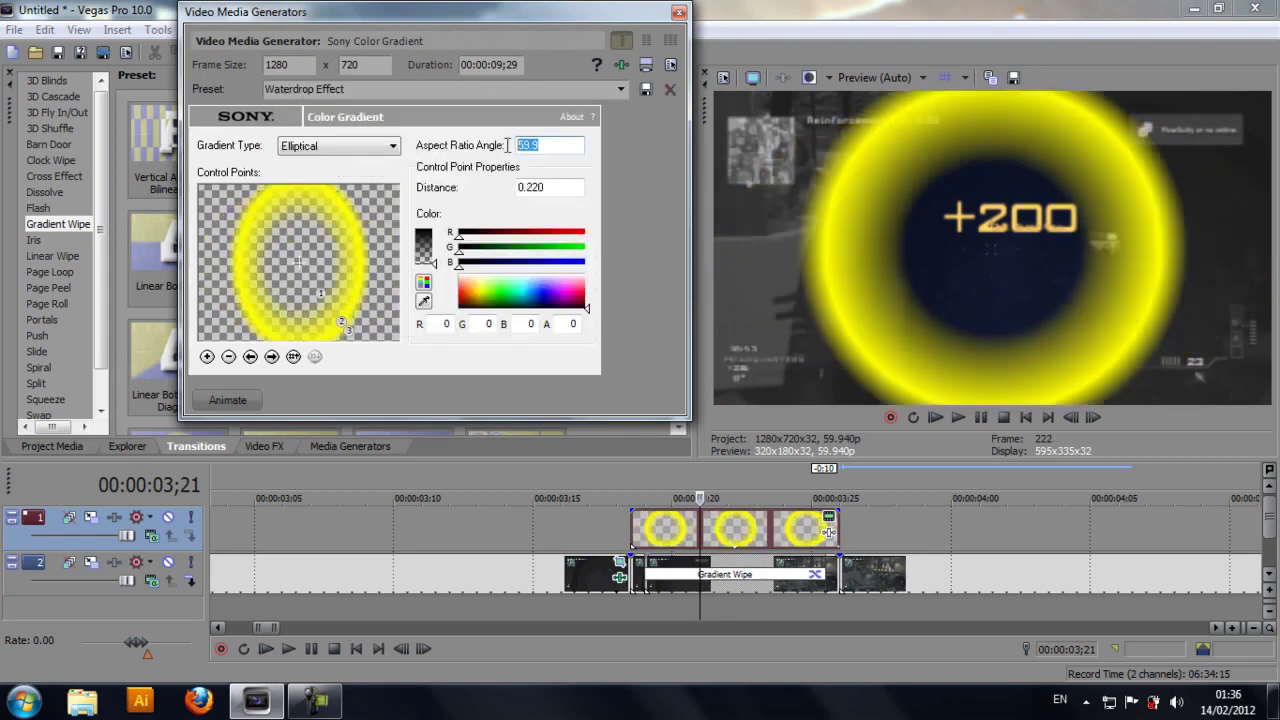
drag(566, 192, 490, 193)
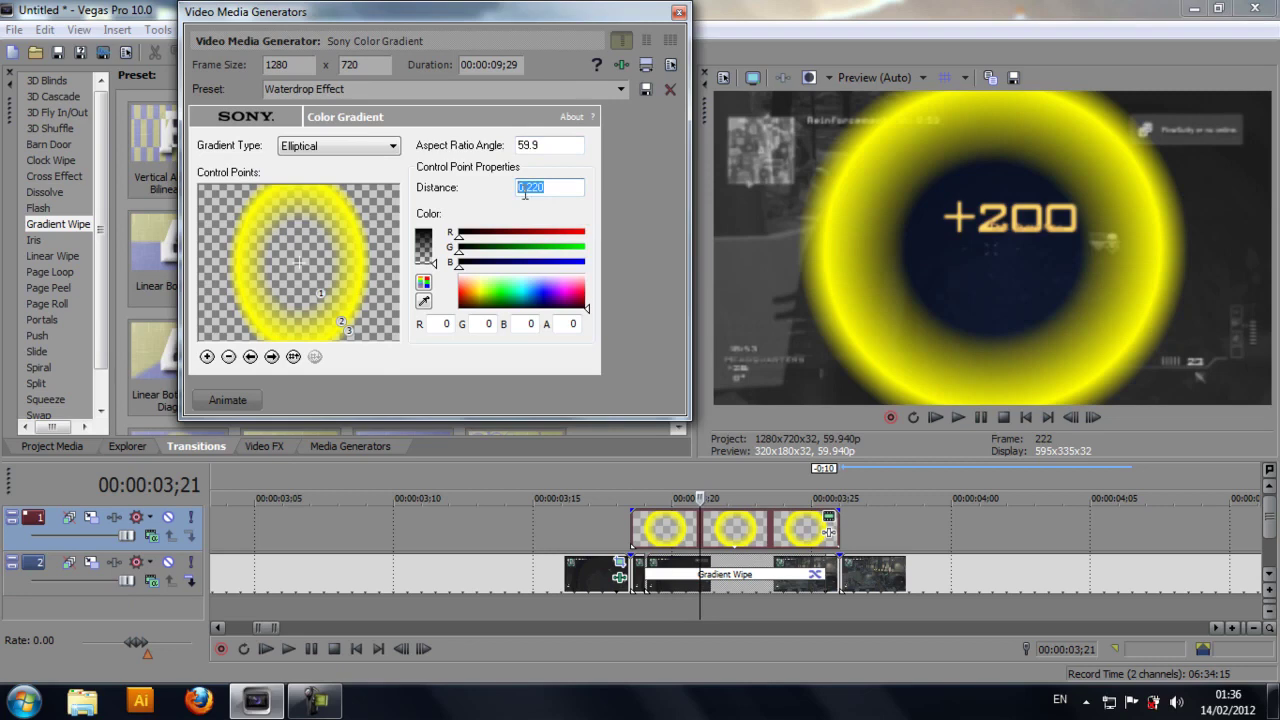
click(679, 13)
Set track 1's custom compositing mode to Sony Height Map with the Waterdrop Effect preset.
click(151, 537)
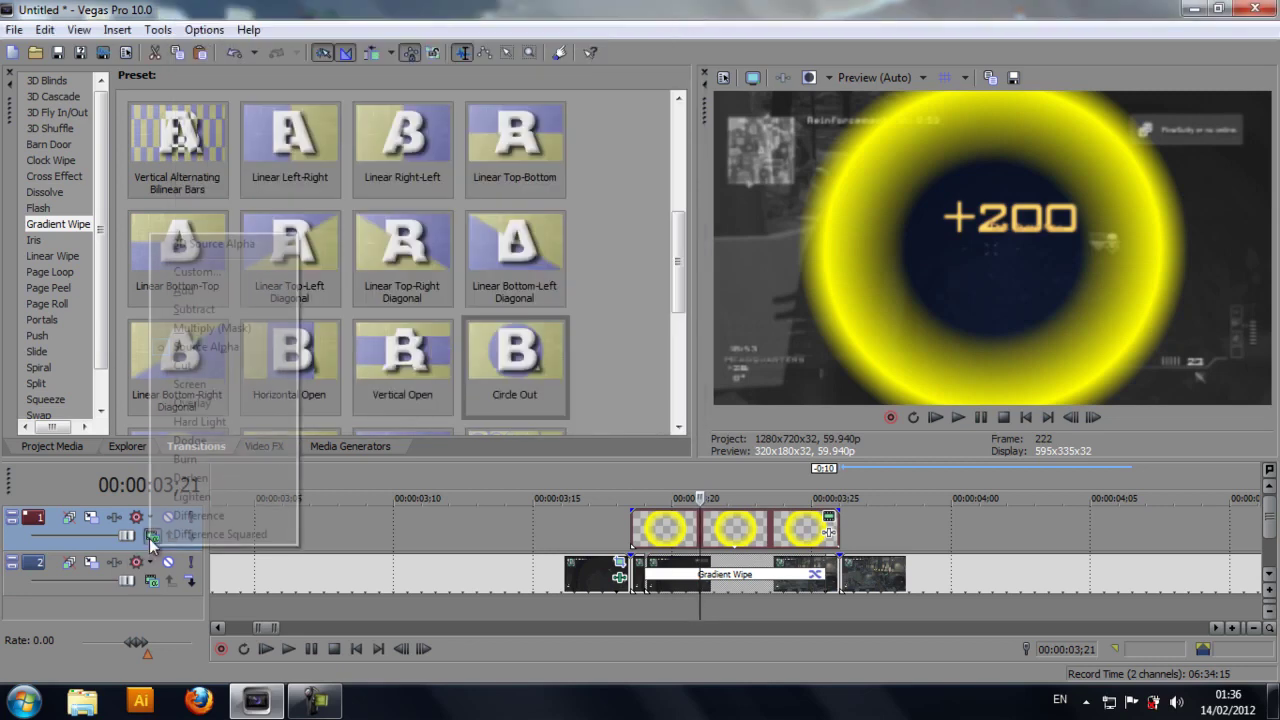
click(221, 267)
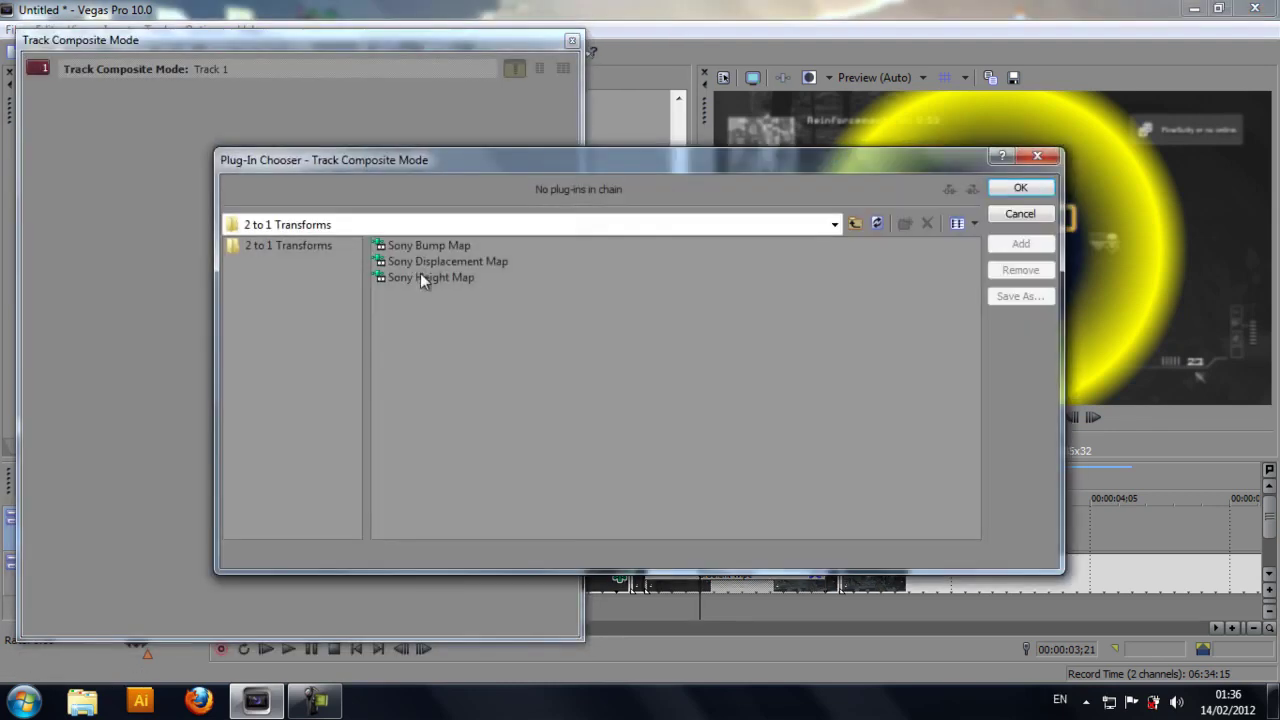
click(425, 277)
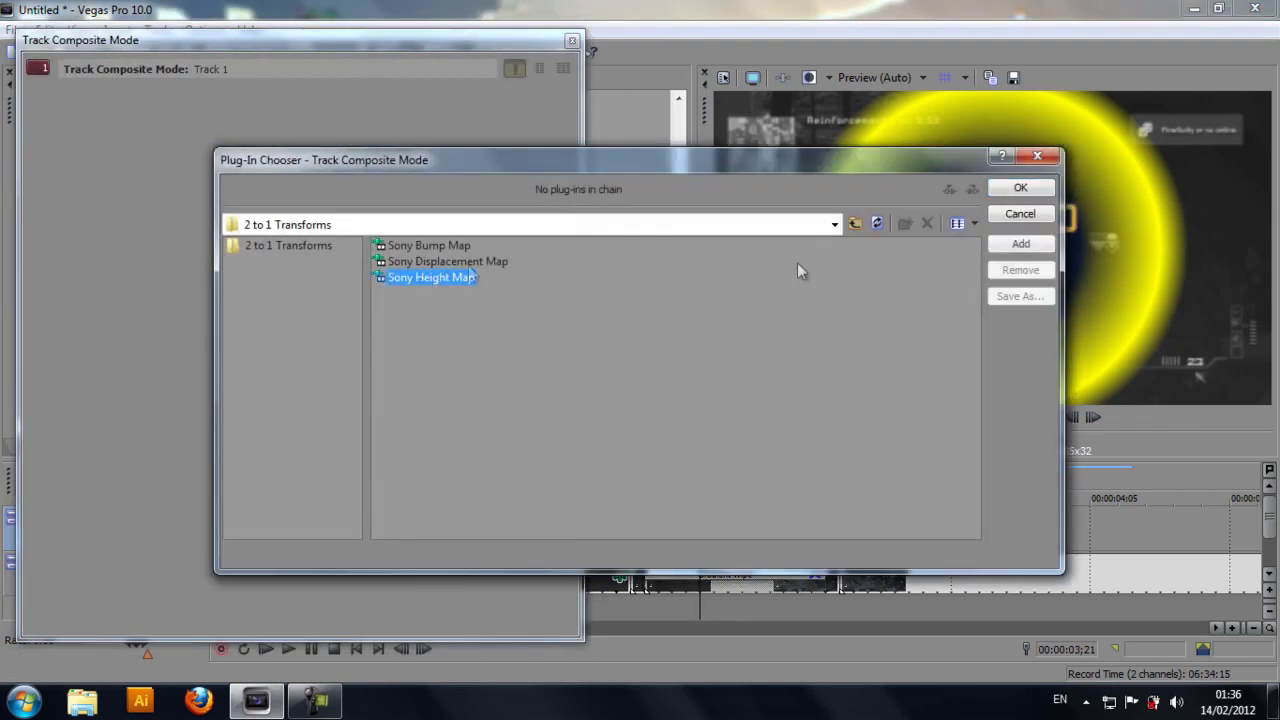
click(1028, 190)
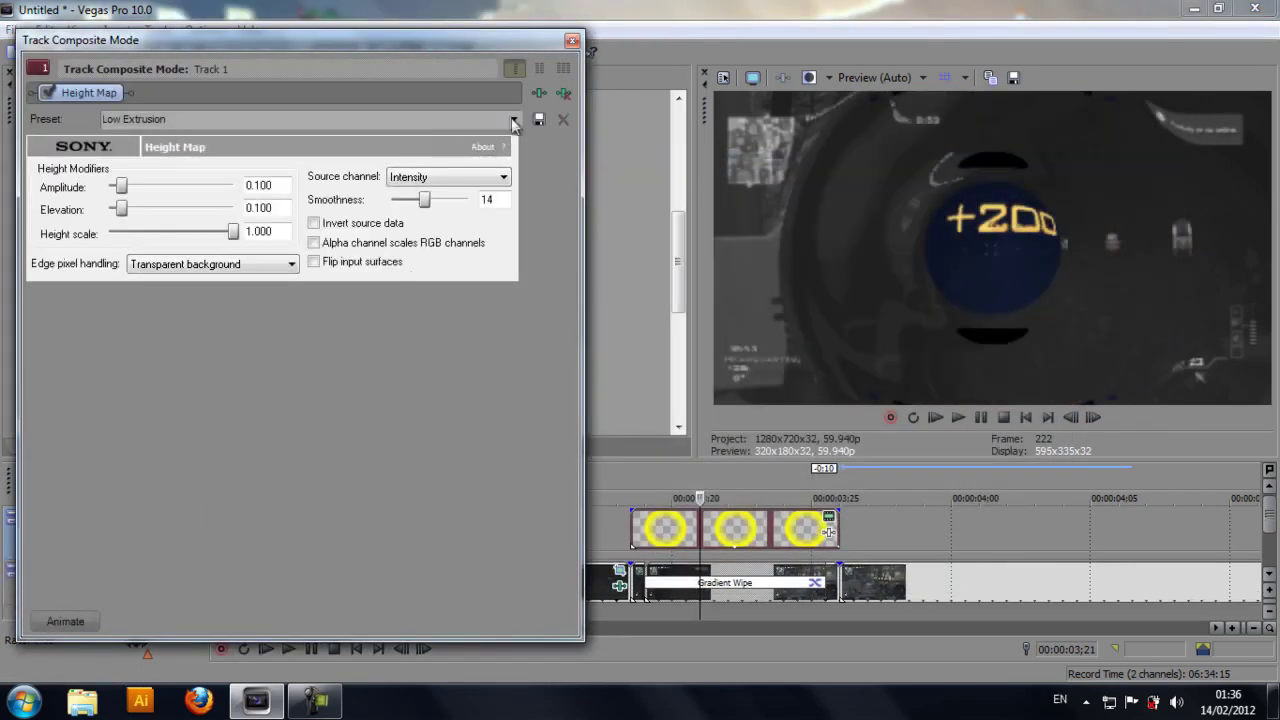
click(514, 120)
click(140, 189)
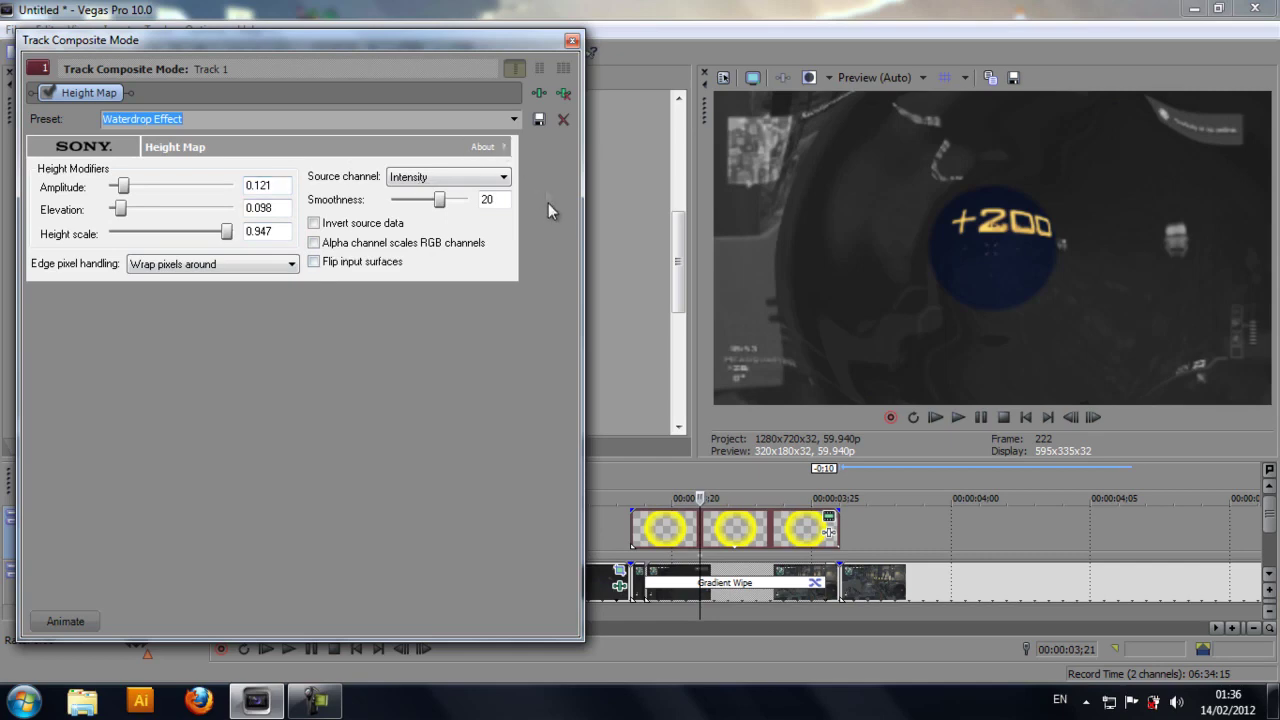
click(315, 700)
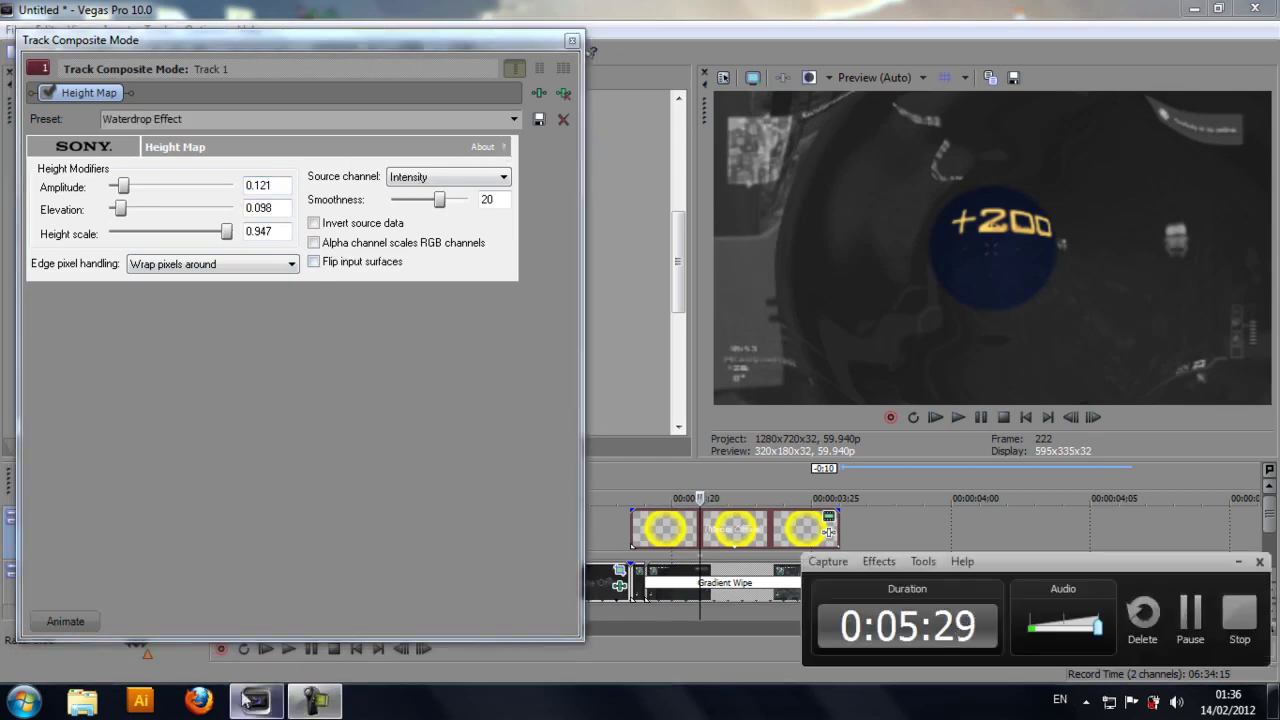
Close the track composite settings and set the playhead to frame 220.
click(571, 39)
click(1239, 562)
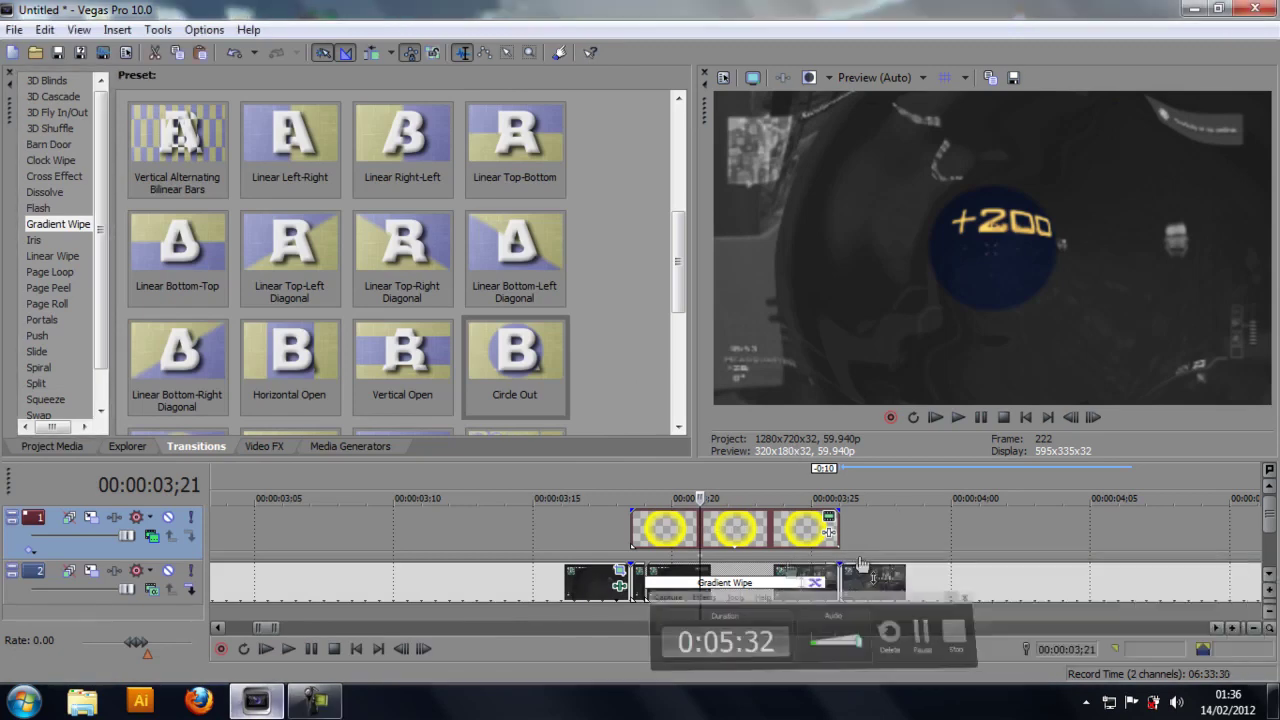
click(631, 534)
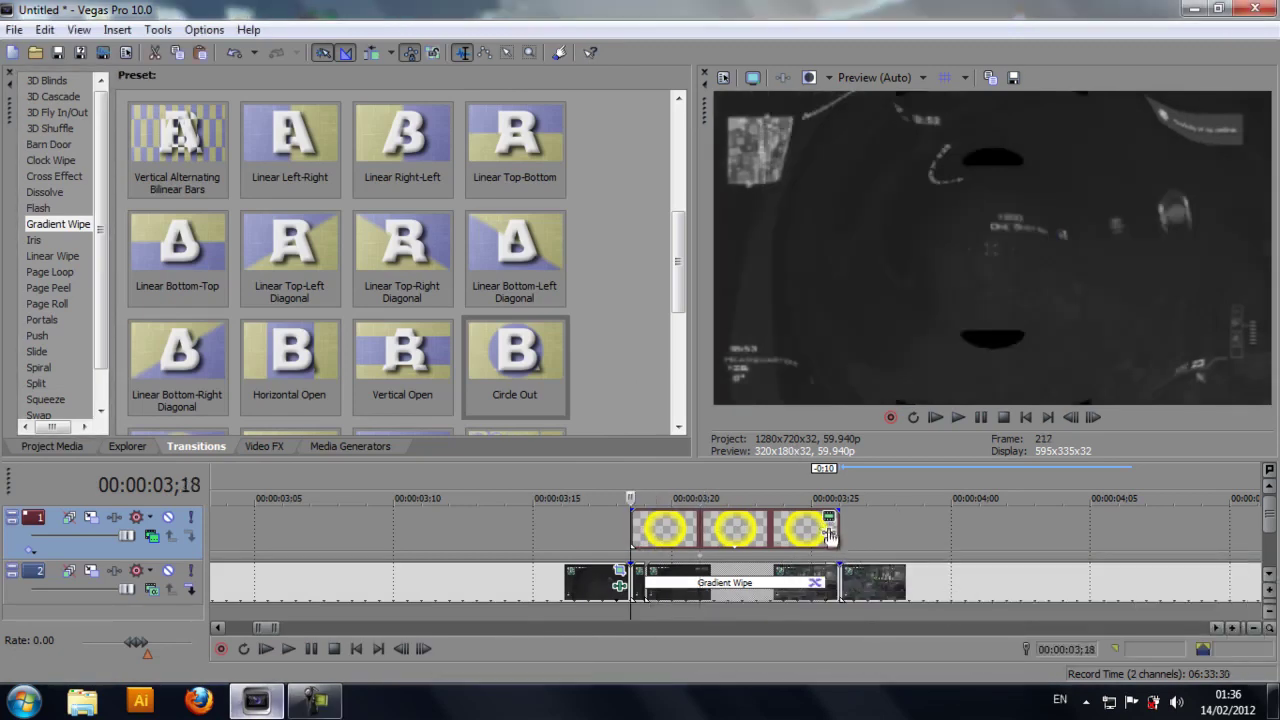
click(671, 528)
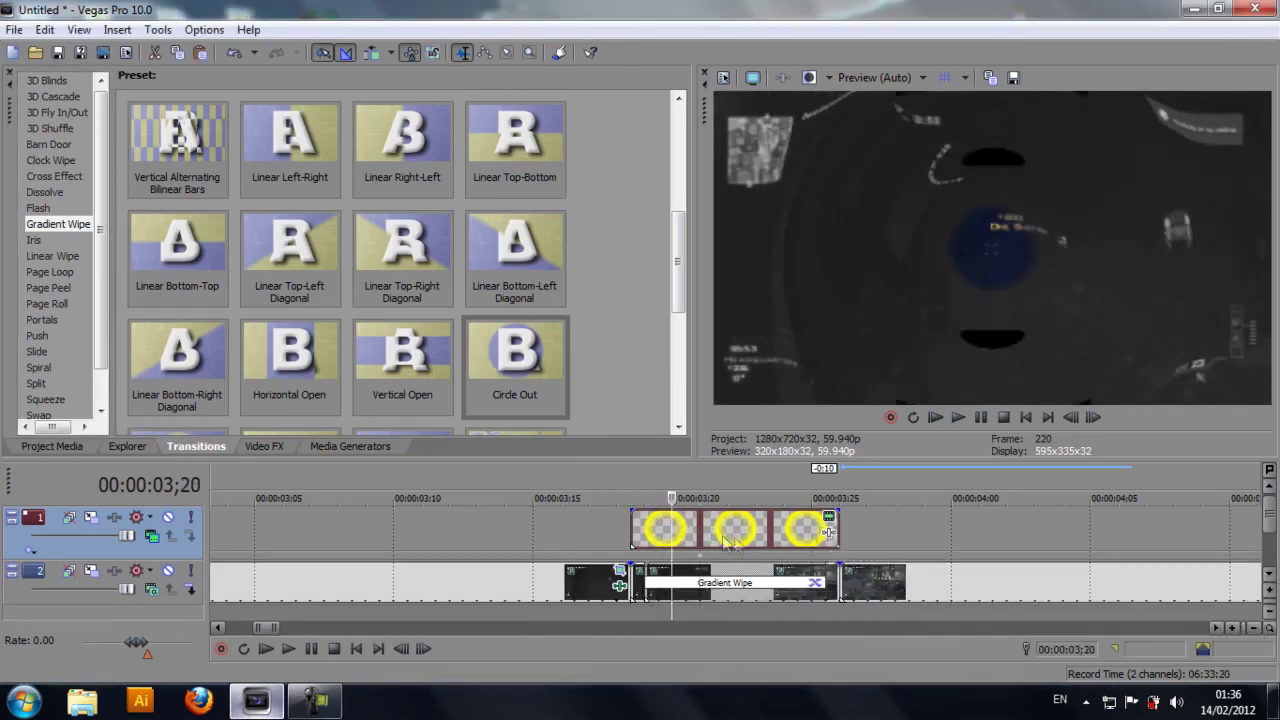
Open and cancel the ring event's FX chooser, then bring up the ring event's context menu.
click(828, 537)
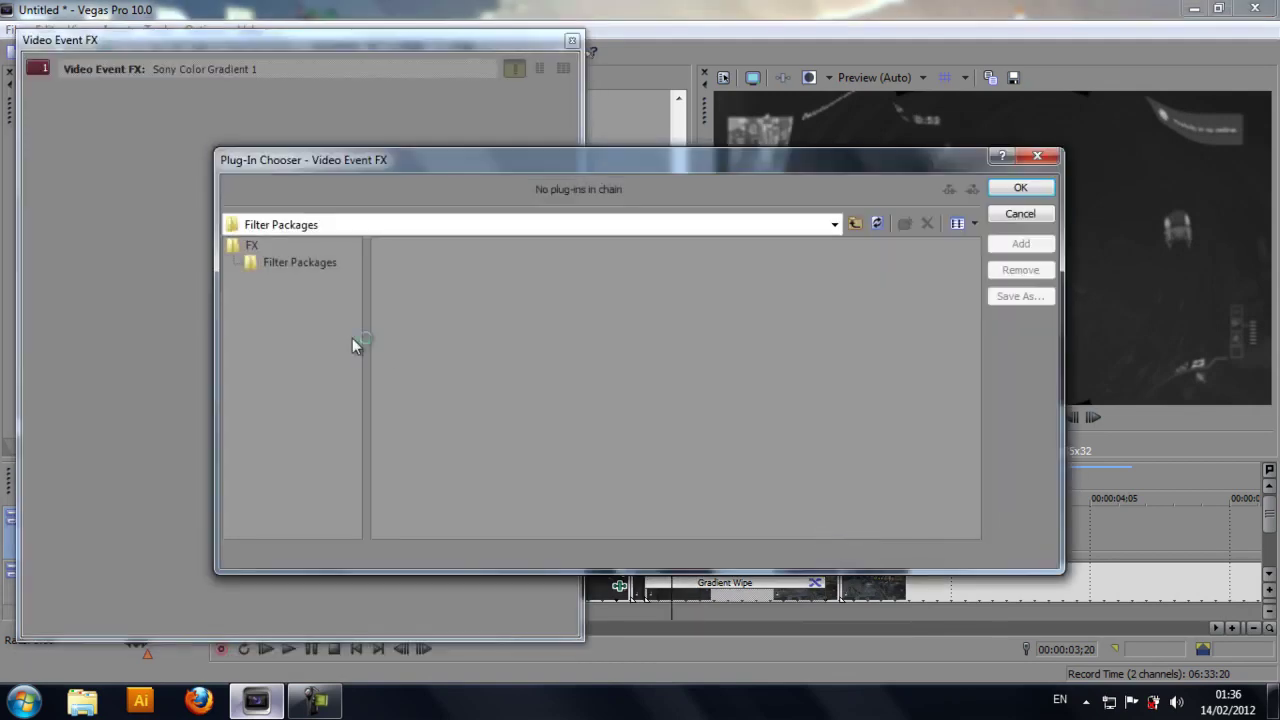
click(1020, 214)
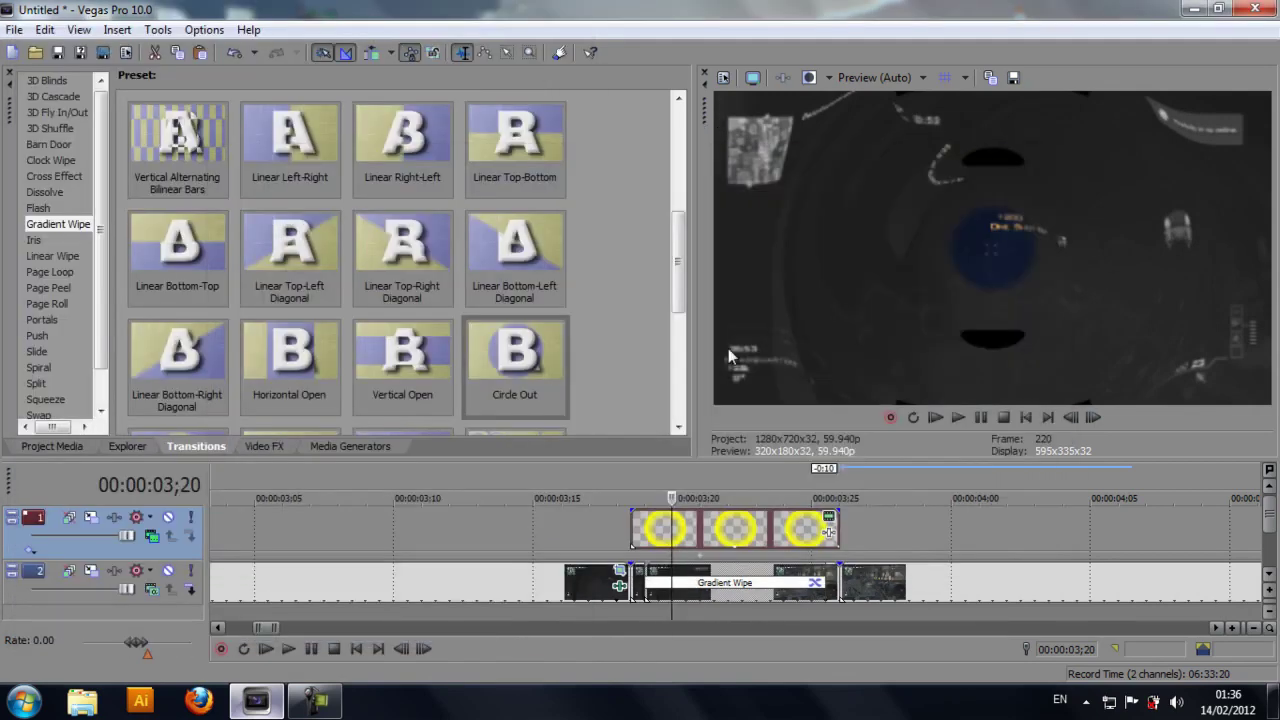
right_click(826, 535)
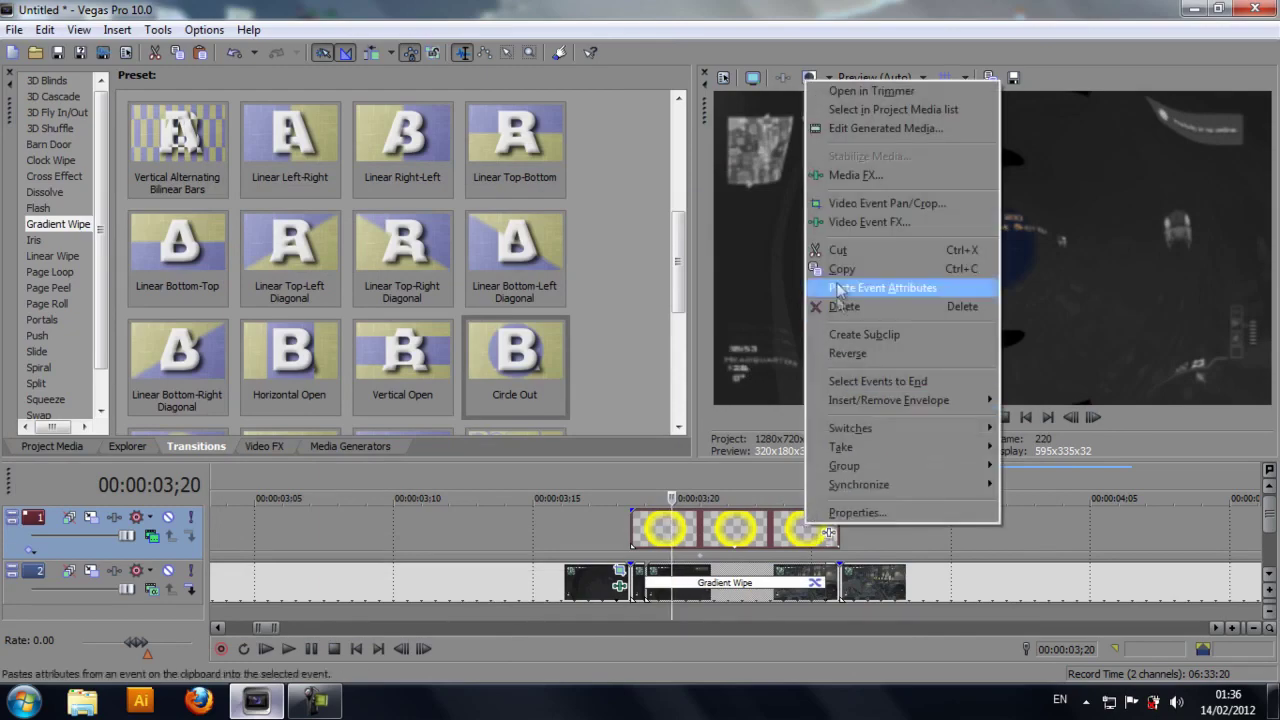
Open the ring event's Pan/Crop and zoom the workspace out to 12.5%.
click(830, 203)
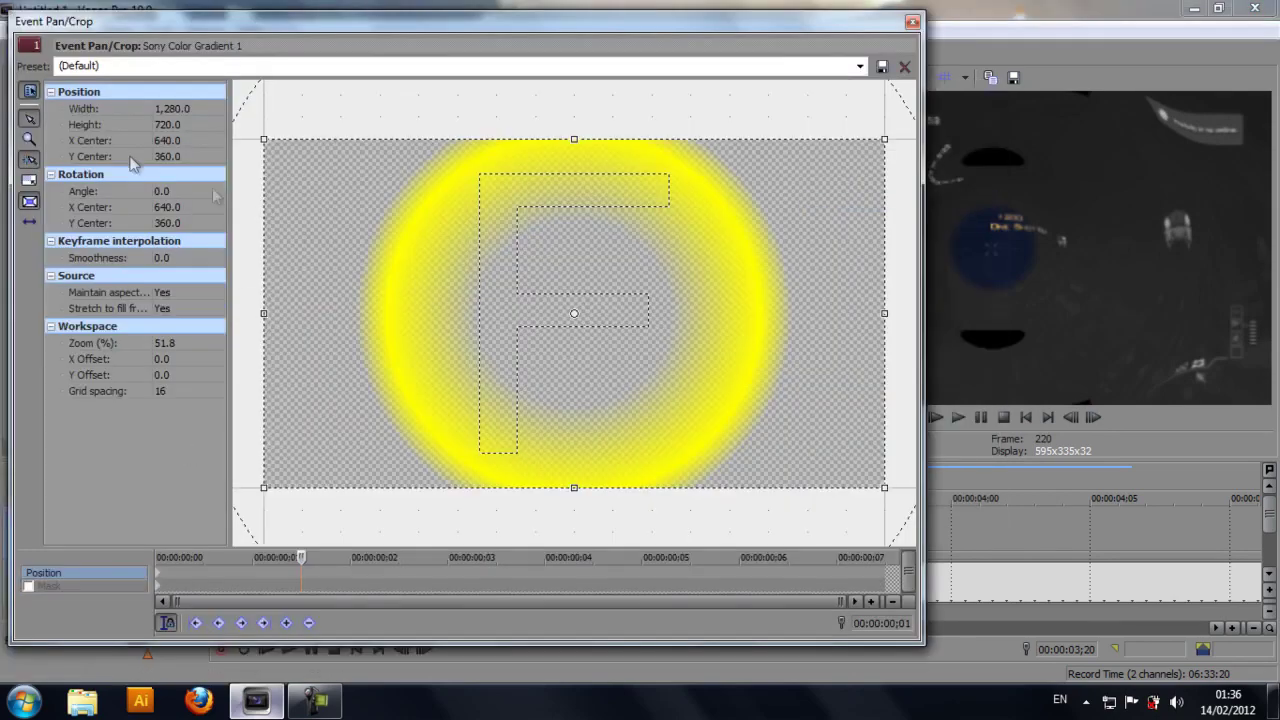
click(29, 139)
right_click(340, 229)
right_click(340, 229)
right_click(340, 229)
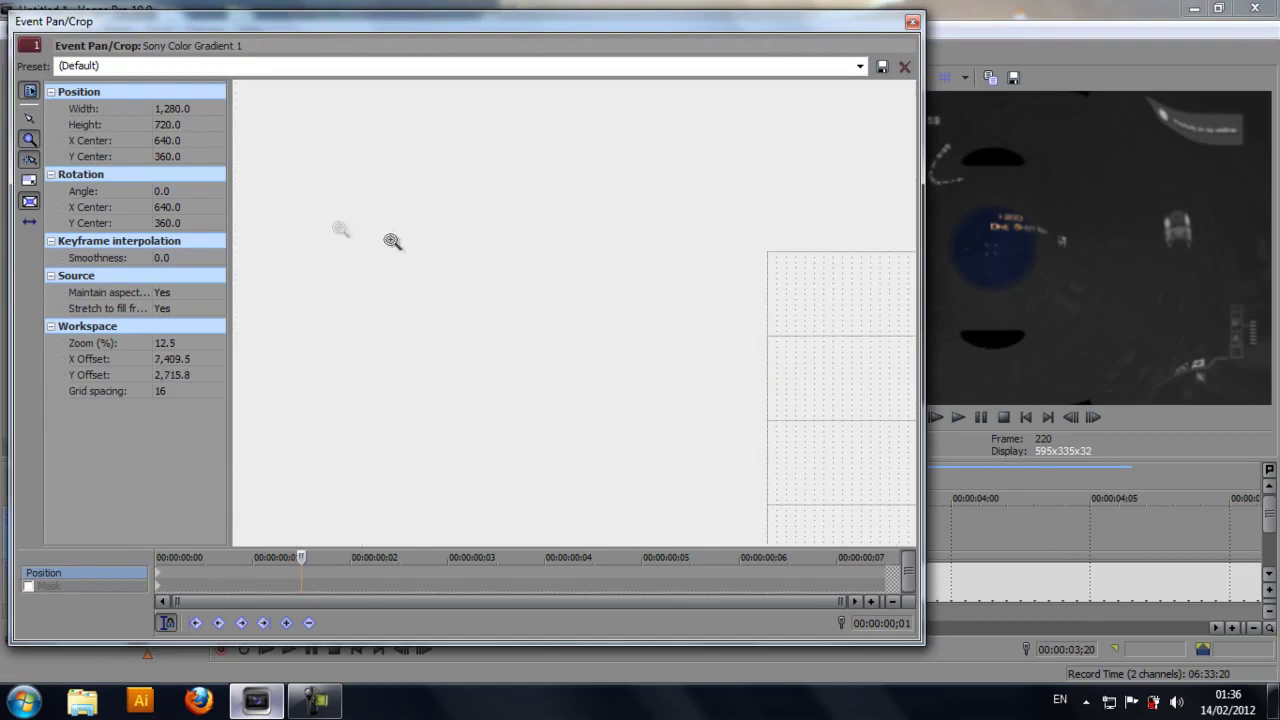
right_click(789, 354)
right_click(787, 354)
right_click(742, 360)
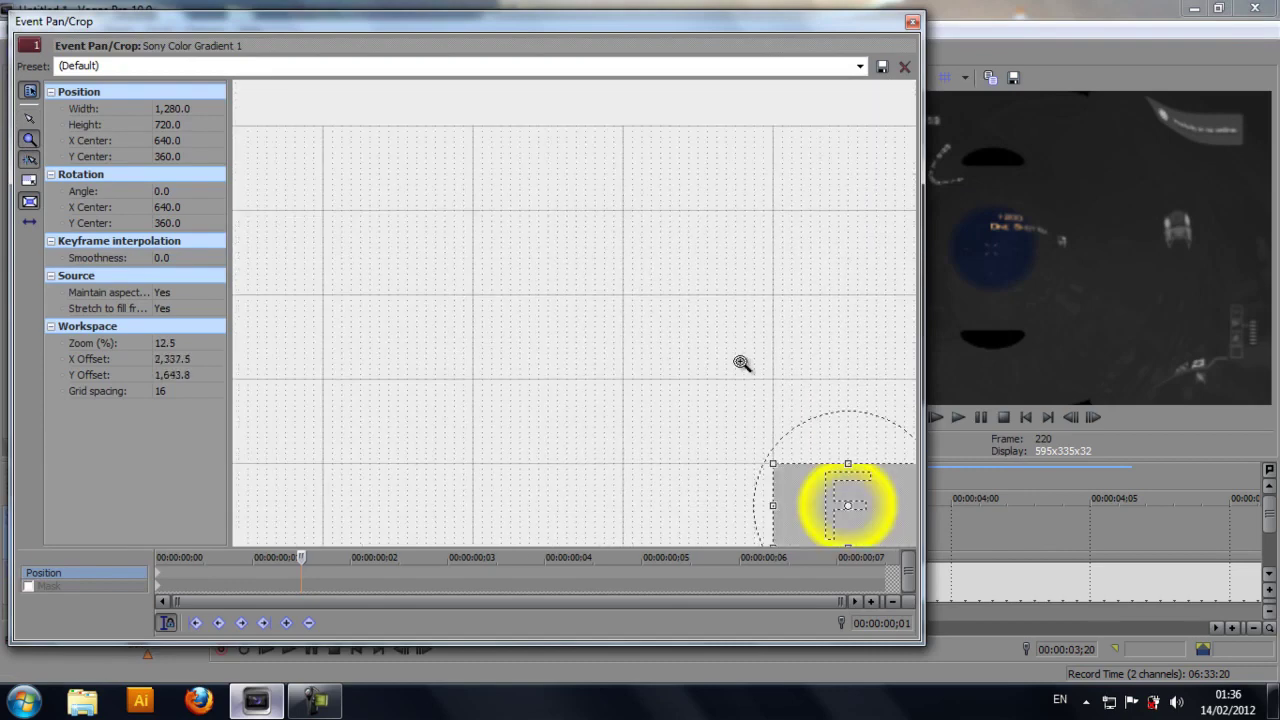
Enable Sync Cursor and, at the event start, enlarge the crop to 10,240 x 5,760.
click(25, 117)
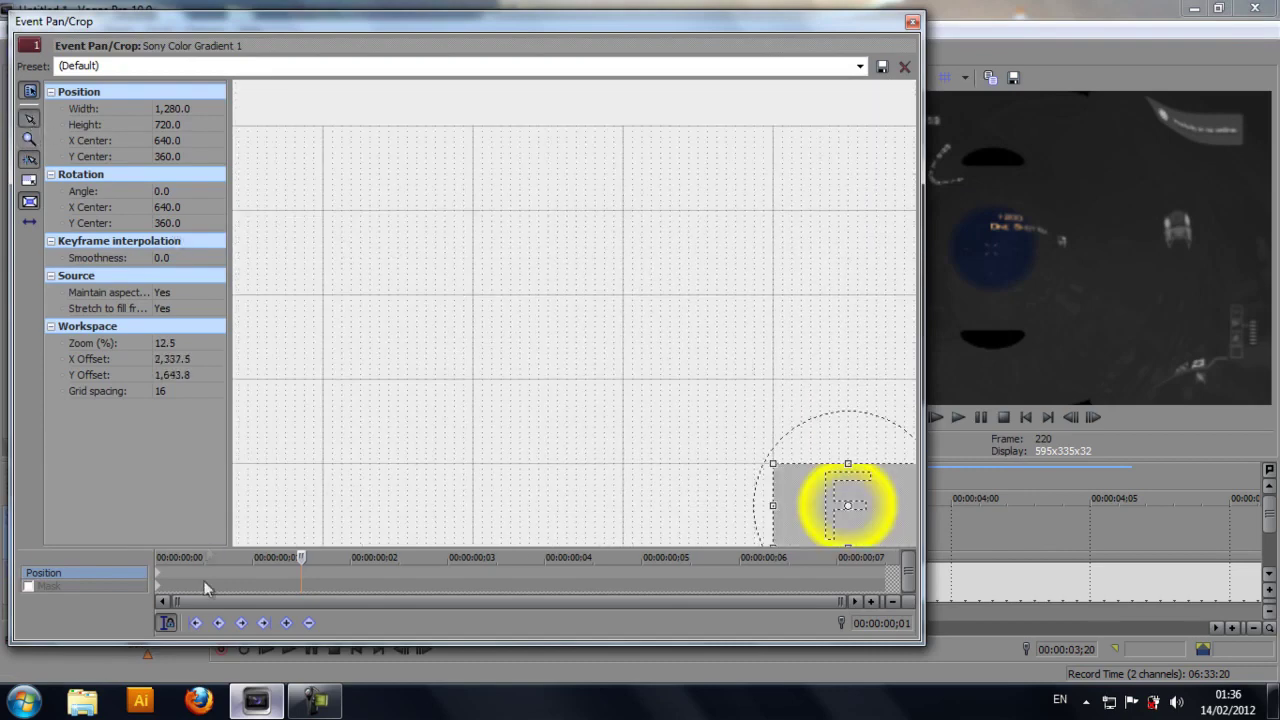
click(167, 622)
drag(301, 557, 22, 549)
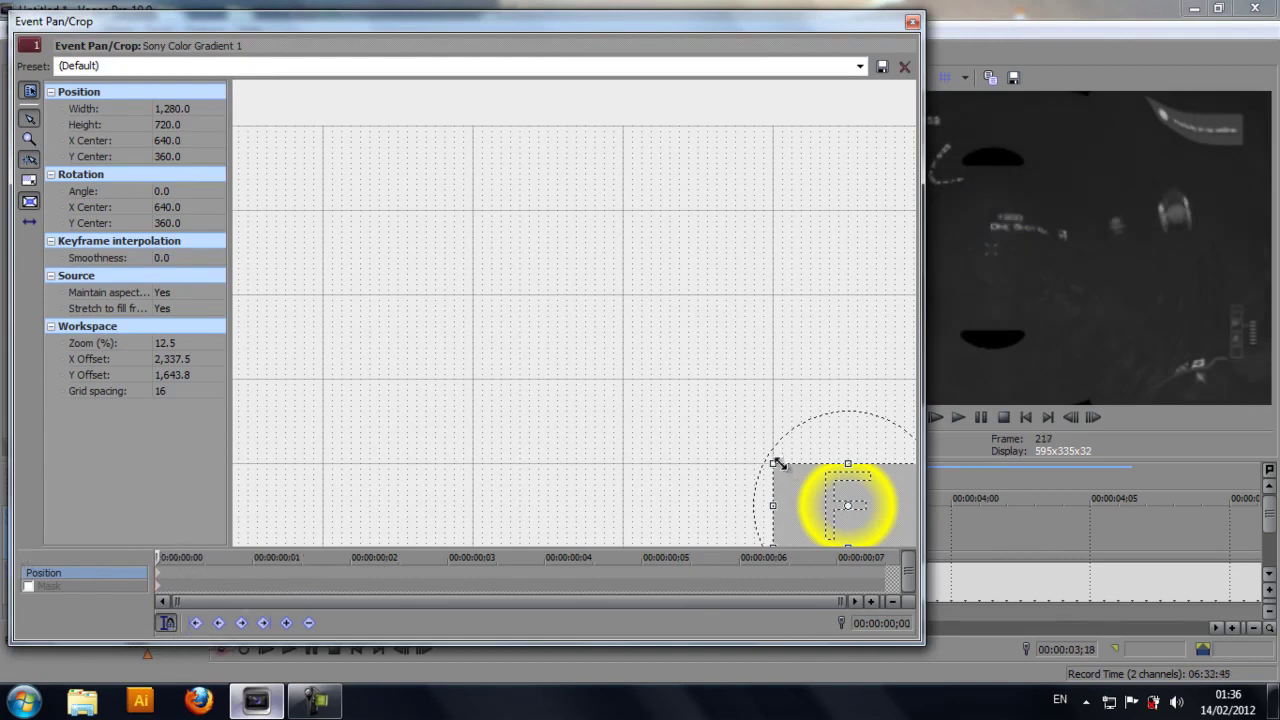
drag(778, 465, 195, 72)
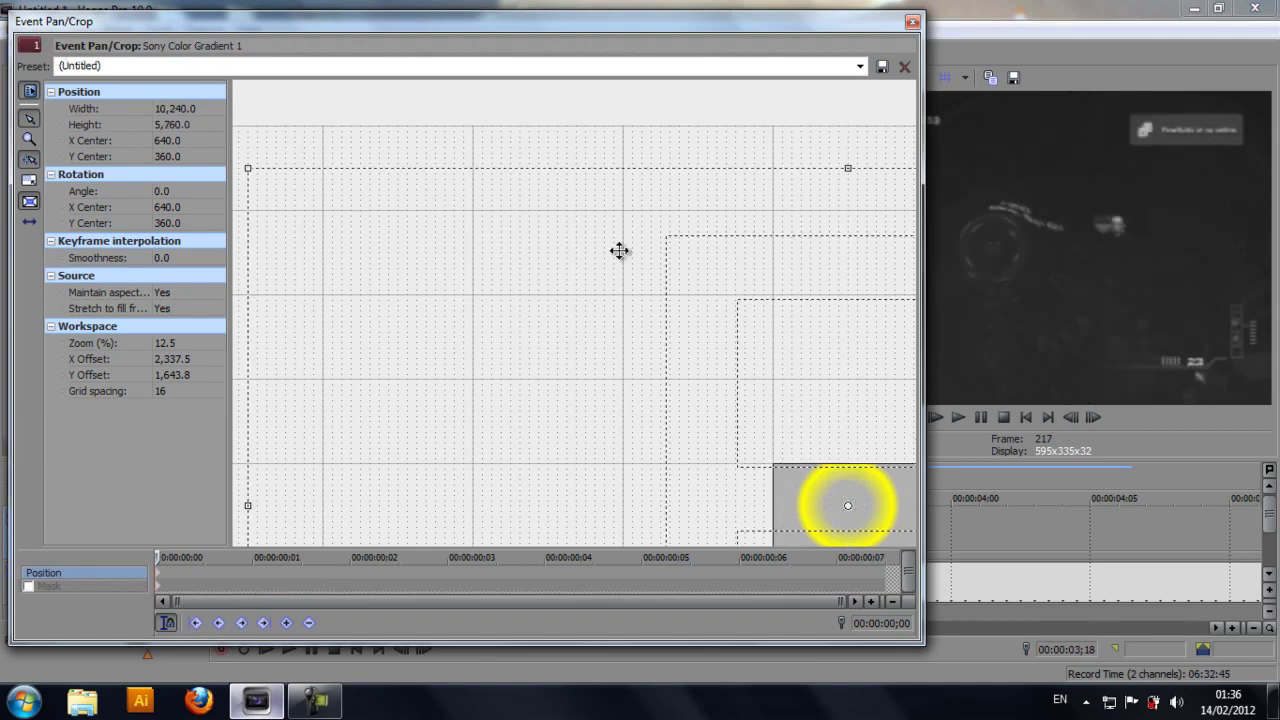
At frame 231 near the event's end, collapse the crop so the ring fills the frame.
click(836, 569)
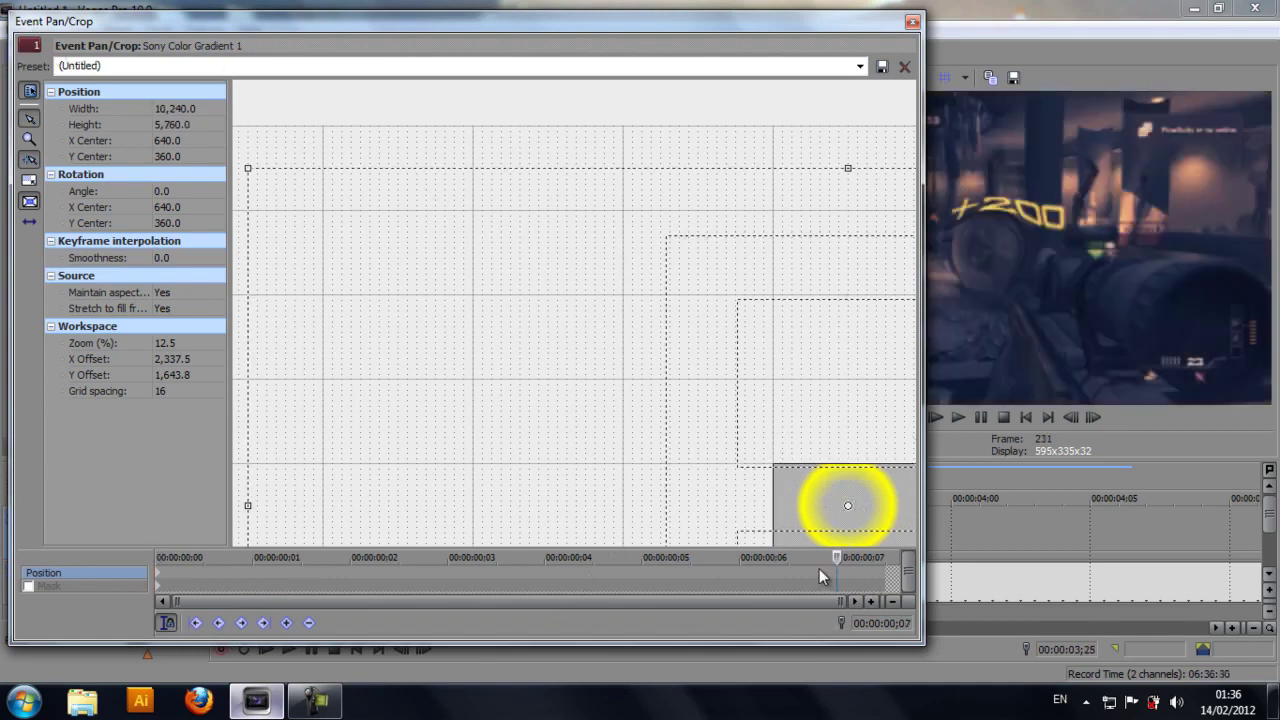
click(1068, 418)
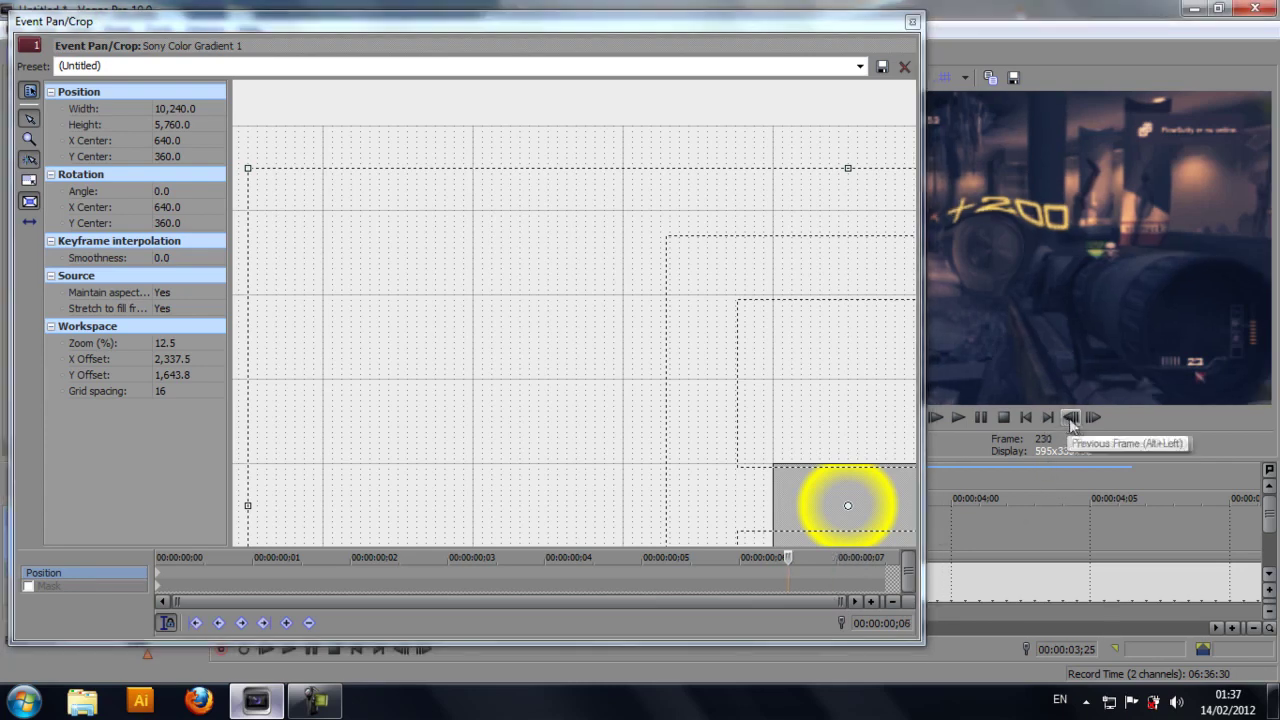
click(1068, 418)
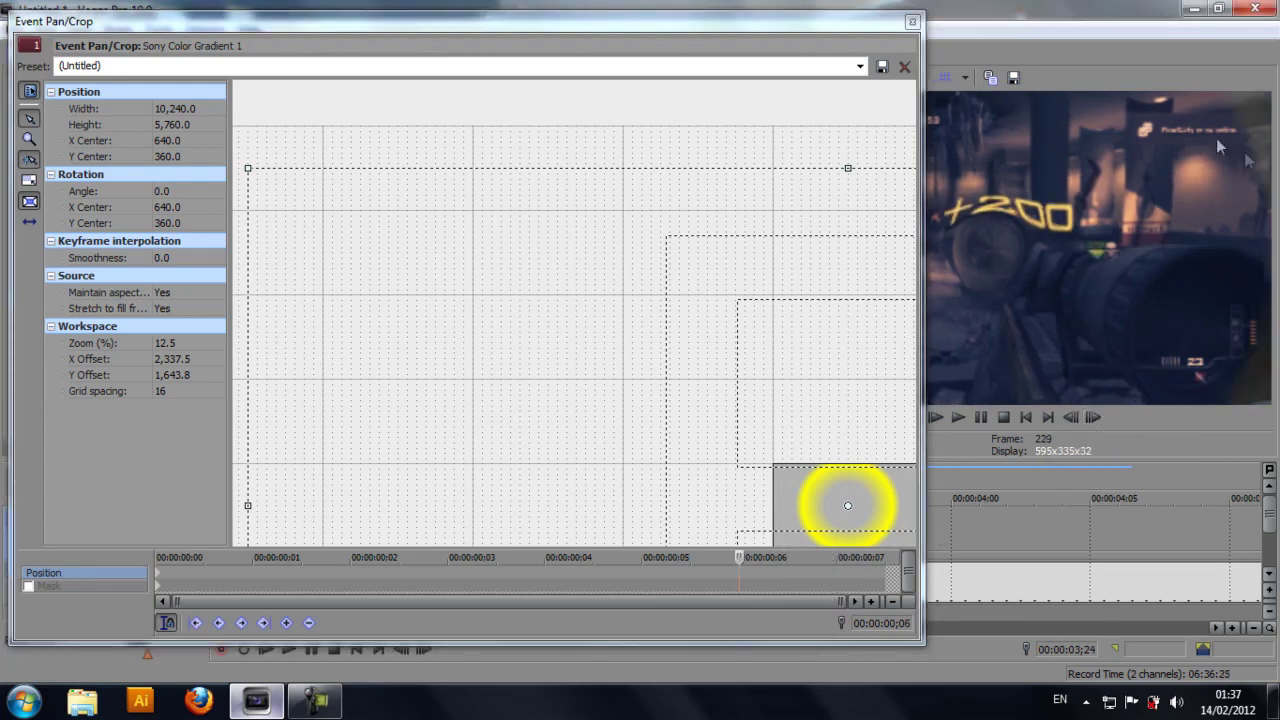
click(1092, 418)
click(1092, 418)
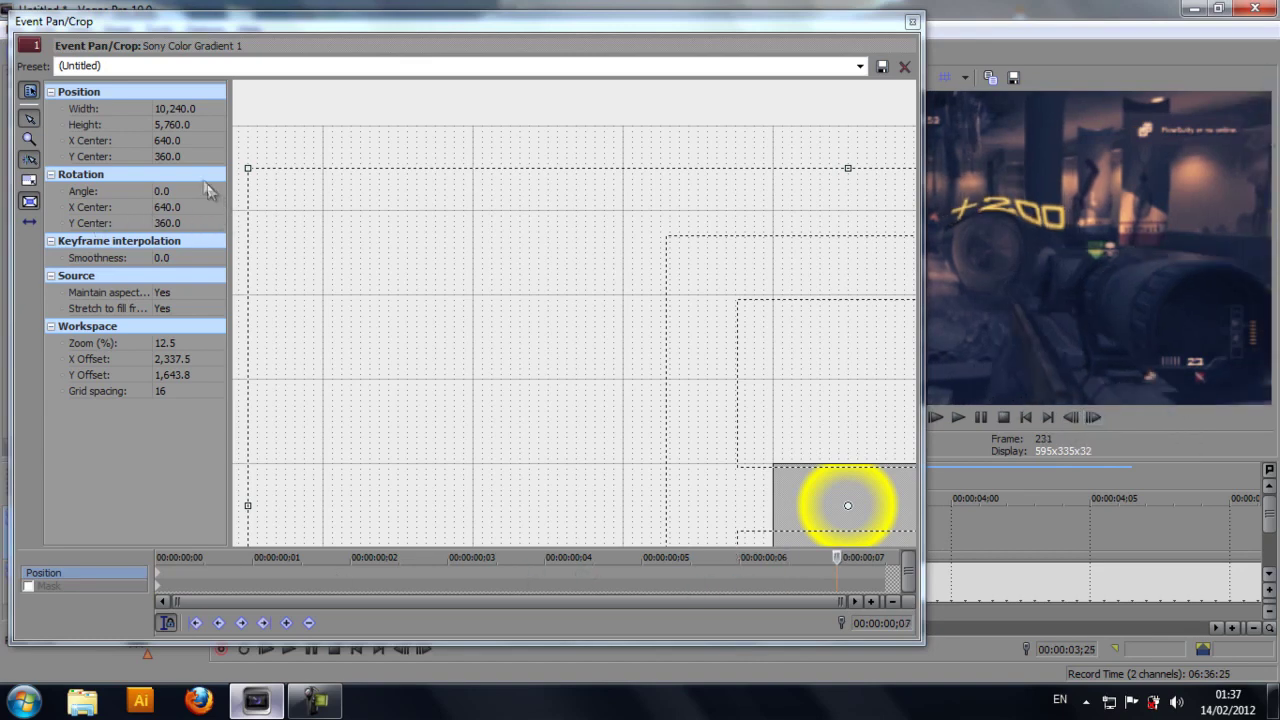
drag(248, 168, 845, 506)
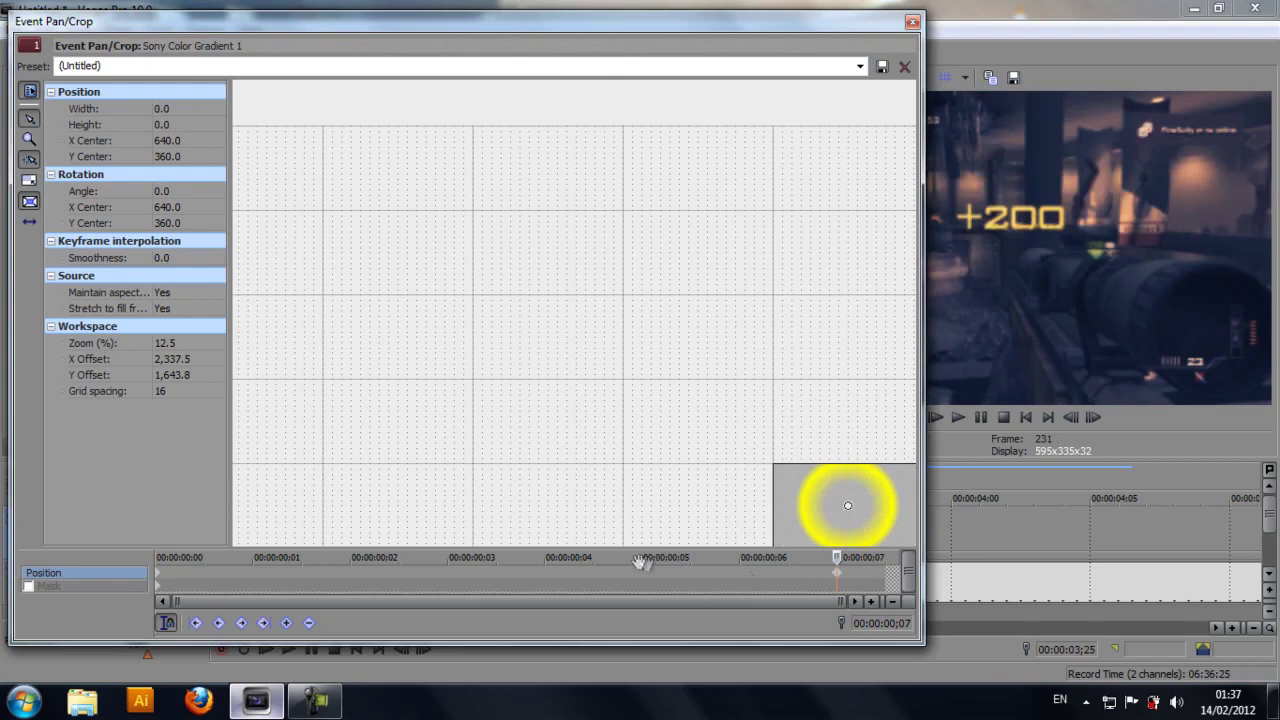
Set a tightened middle crop keyframe at 00;04 and close the Pan/Crop window.
click(539, 573)
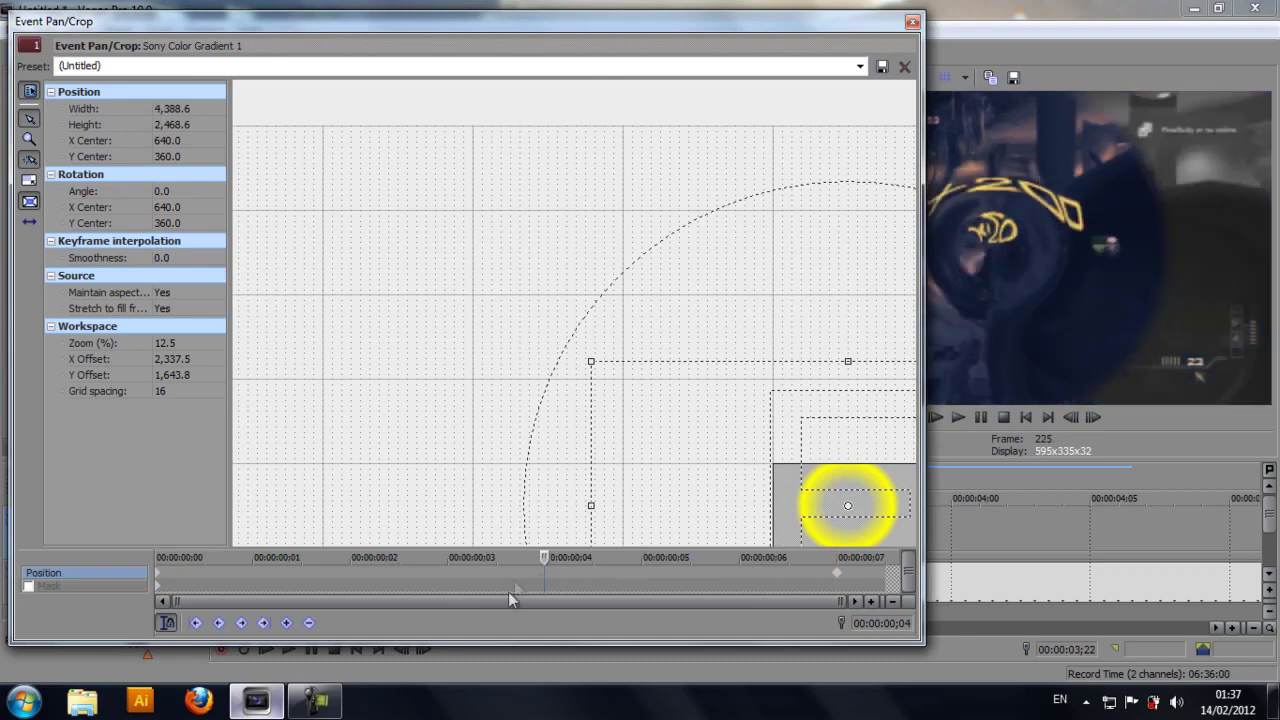
drag(590, 361, 732, 437)
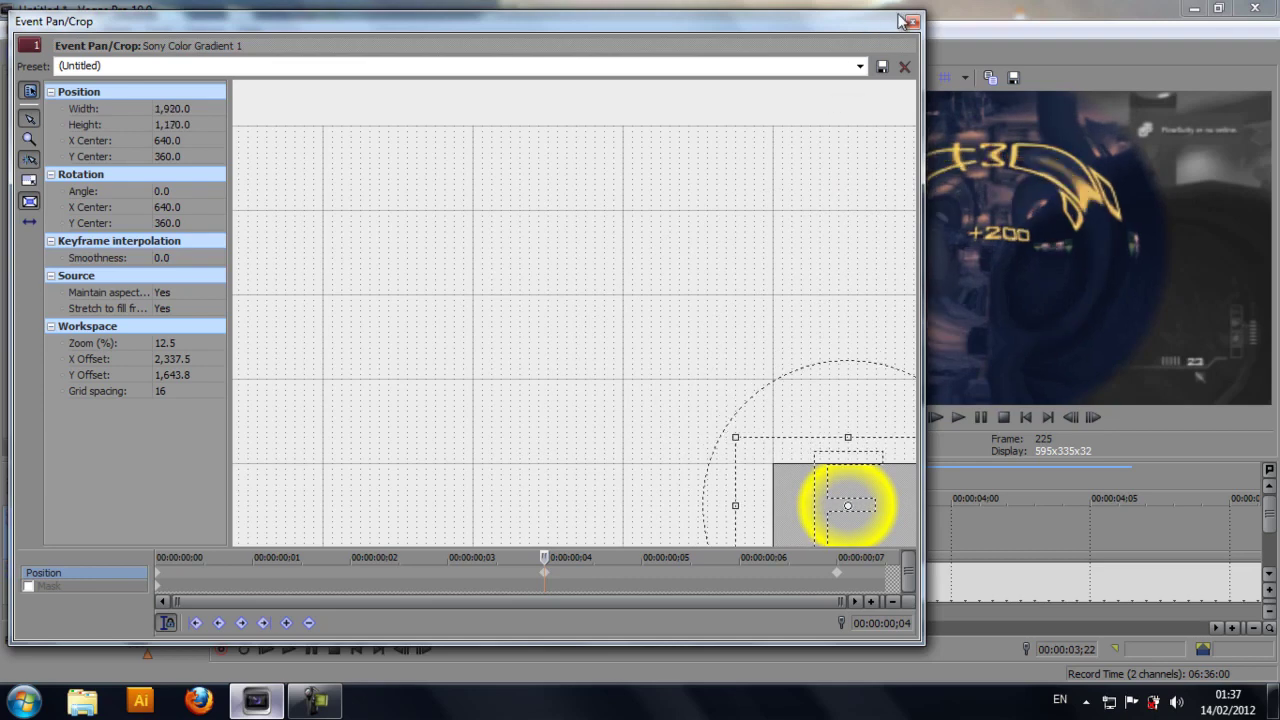
click(907, 21)
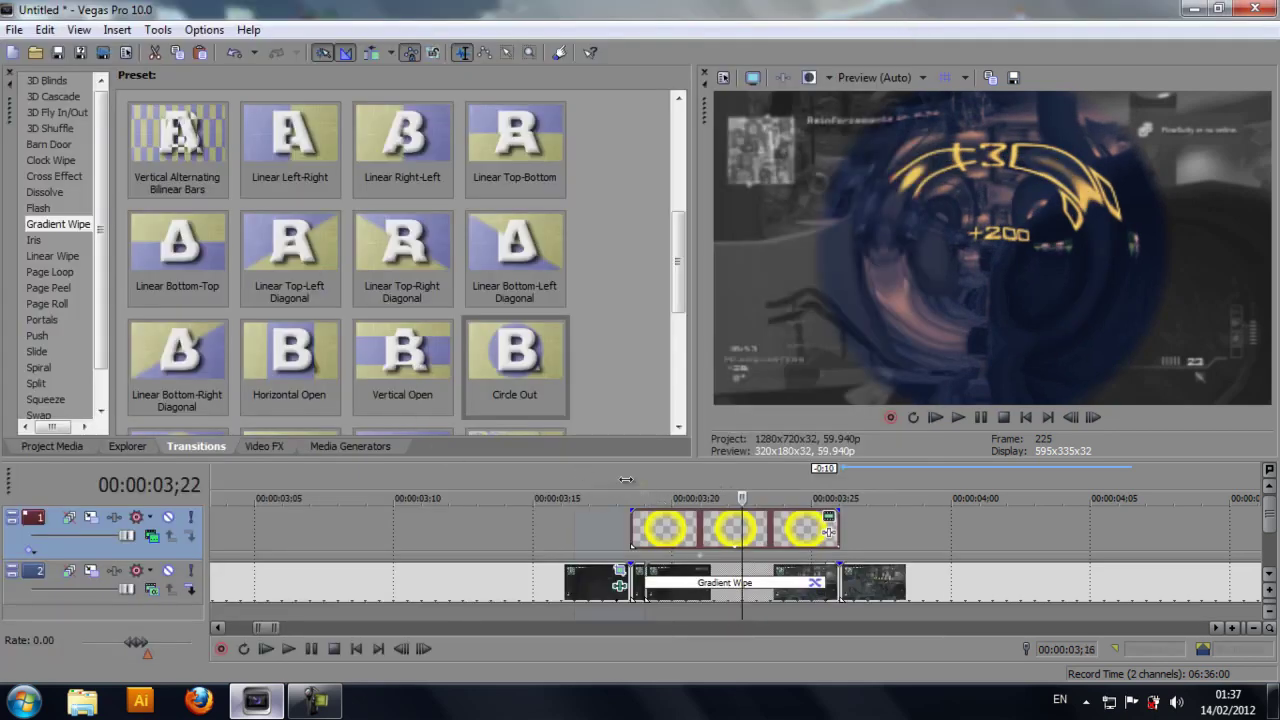
Loop the 3;16–4;00 ring-distortion section and play it back.
drag(577, 486, 948, 486)
key(space)
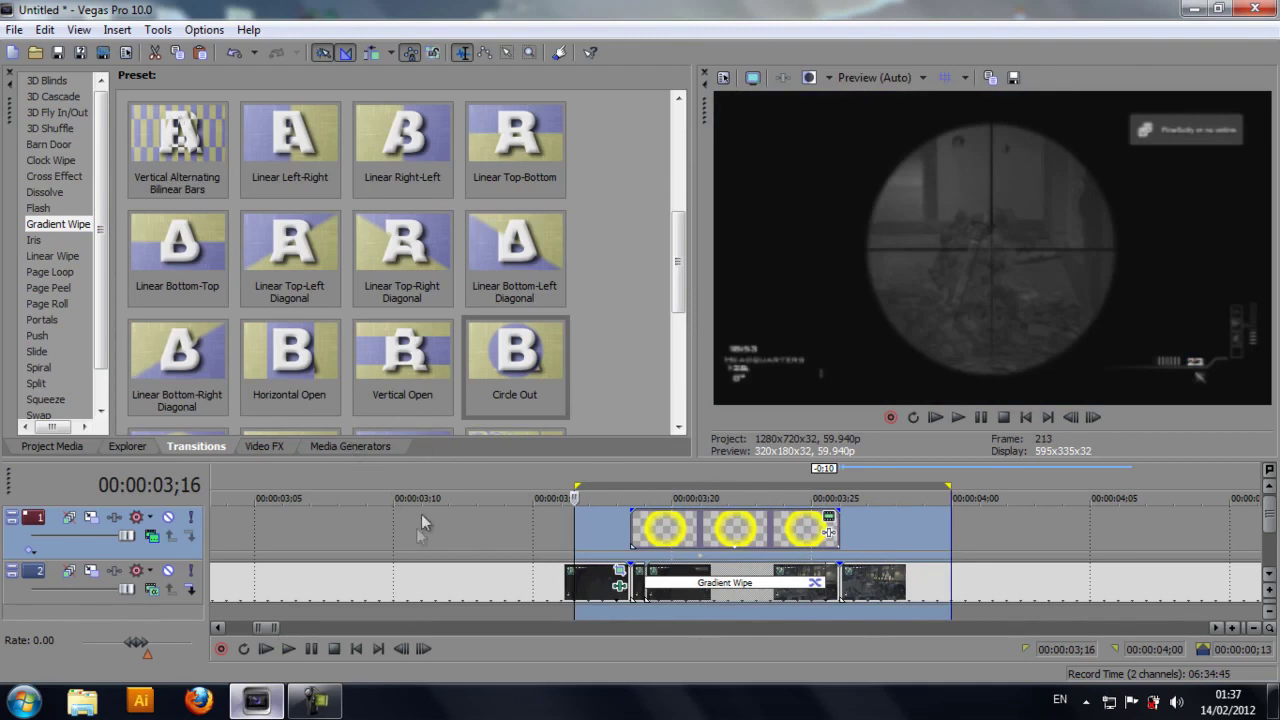
click(315, 700)
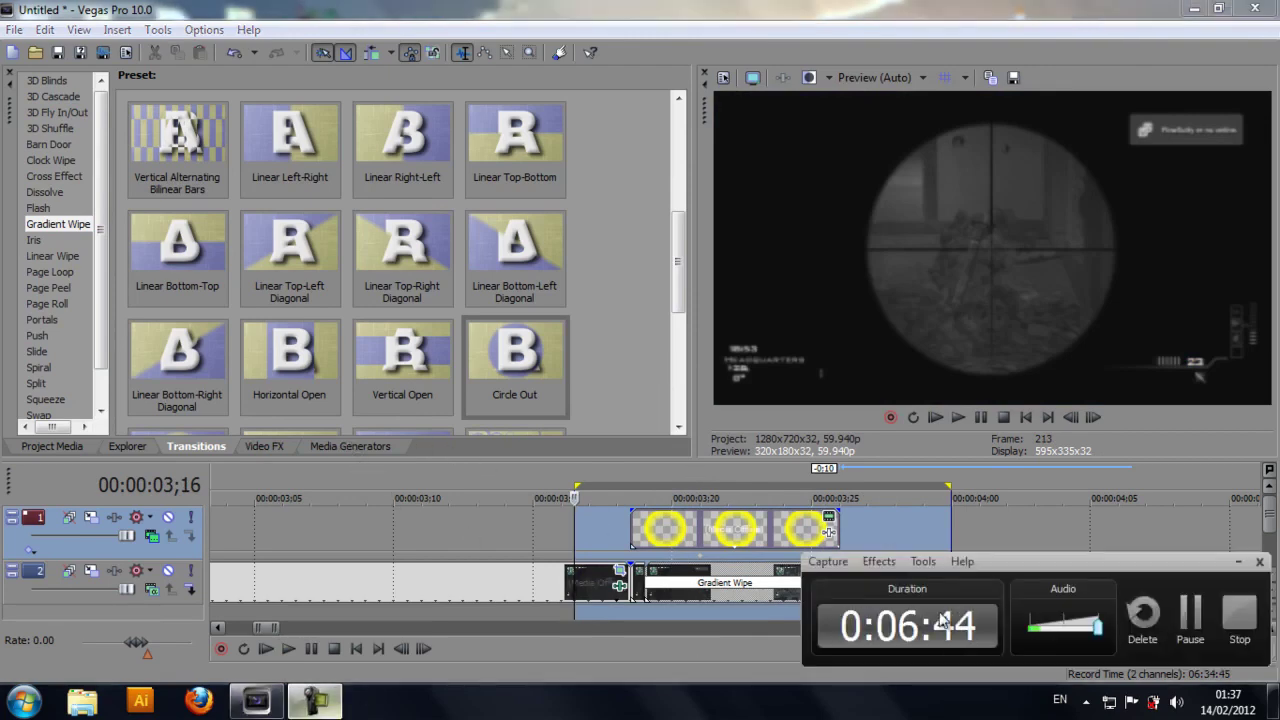